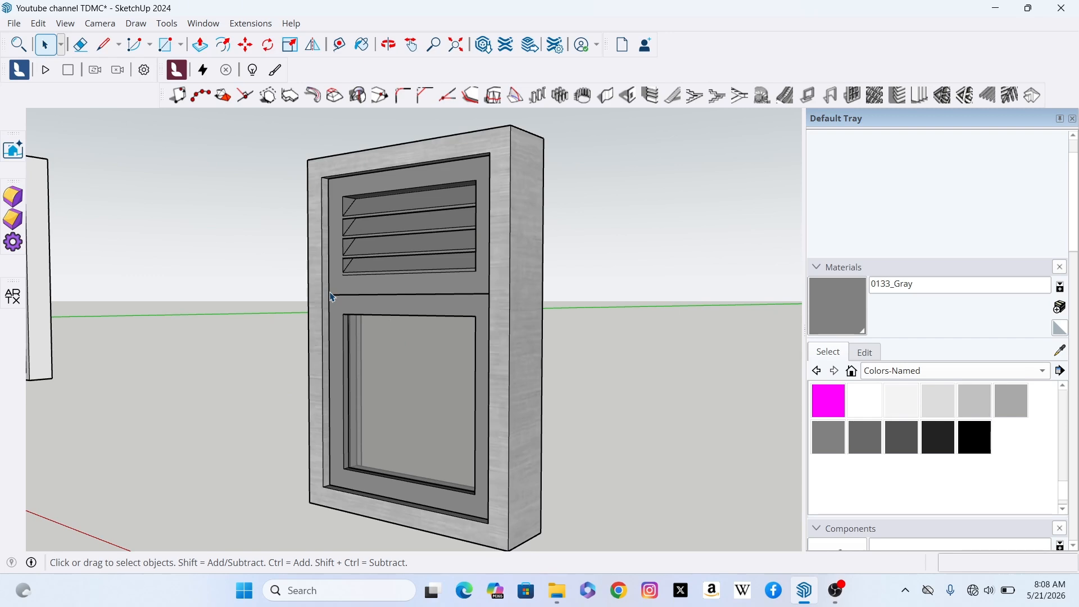
Examine the finished louvered window and the neighbouring two-panel sliding window, including their frames, louvers and glass panes.
{"action": "scroll", "coordinate": [670, 349], "scroll_direction": "down", "scroll_amount": 5}
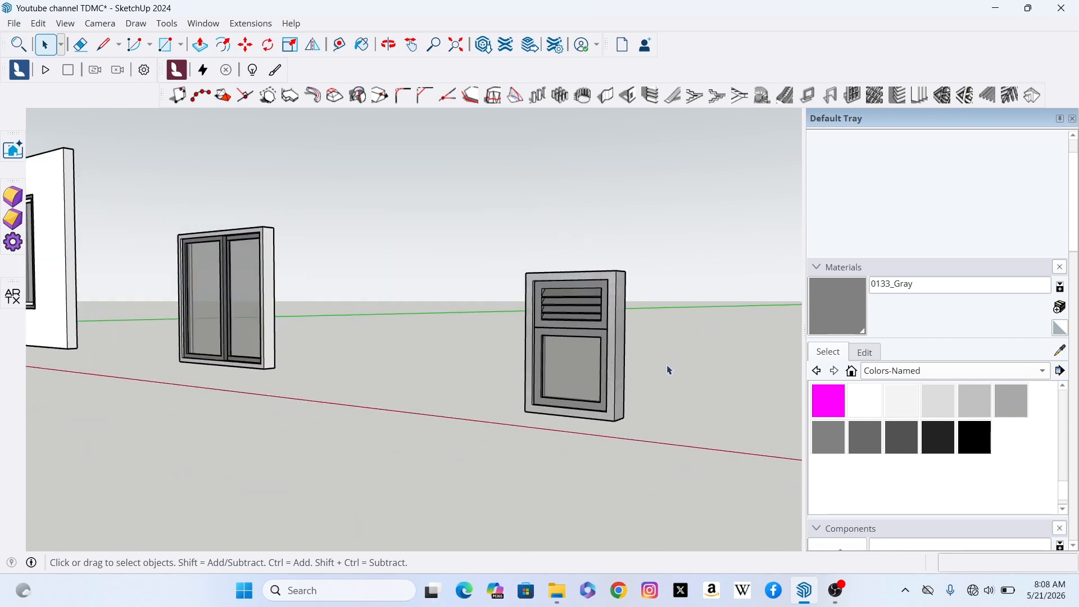
{"action": "scroll", "coordinate": [136, 269], "scroll_direction": "up", "scroll_amount": 5}
{"action": "scroll", "coordinate": [200, 412], "scroll_direction": "up", "scroll_amount": 2}
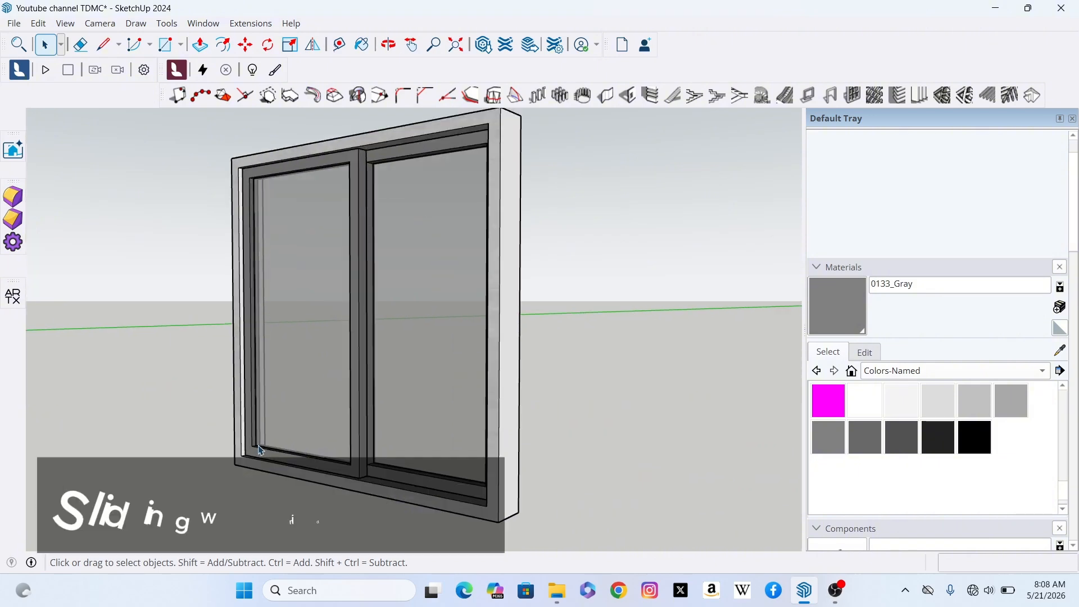
{"action": "scroll", "coordinate": [473, 475], "scroll_direction": "down", "scroll_amount": 1}
{"action": "scroll", "coordinate": [379, 322], "scroll_direction": "up", "scroll_amount": 2}
{"action": "scroll", "coordinate": [396, 281], "scroll_direction": "down", "scroll_amount": 2}
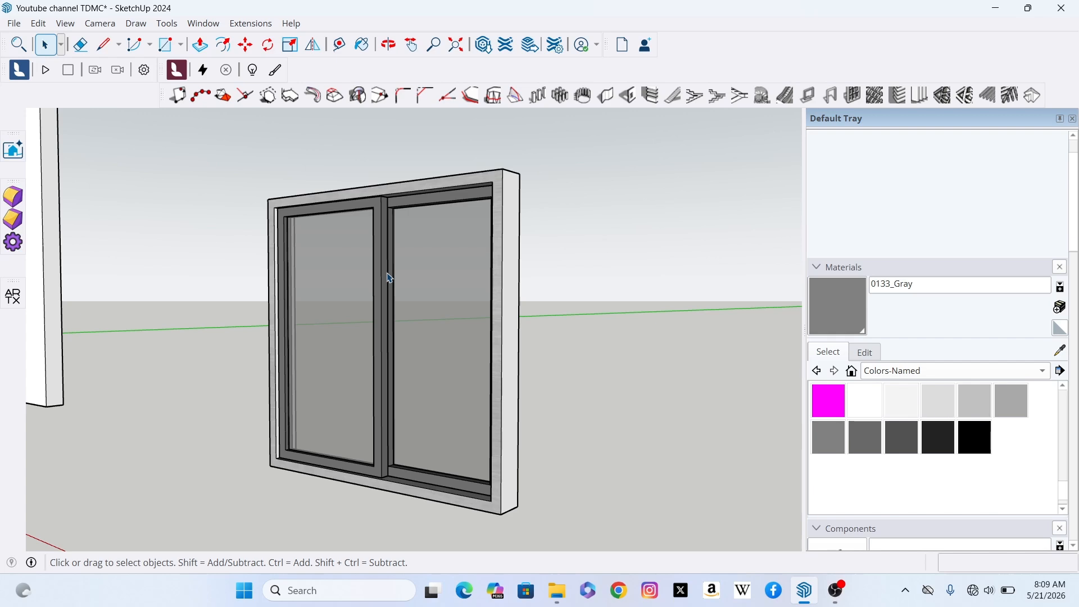
{"action": "scroll", "coordinate": [388, 274], "scroll_direction": "down", "scroll_amount": 7}
{"action": "scroll", "coordinate": [571, 446], "scroll_direction": "up", "scroll_amount": 5}
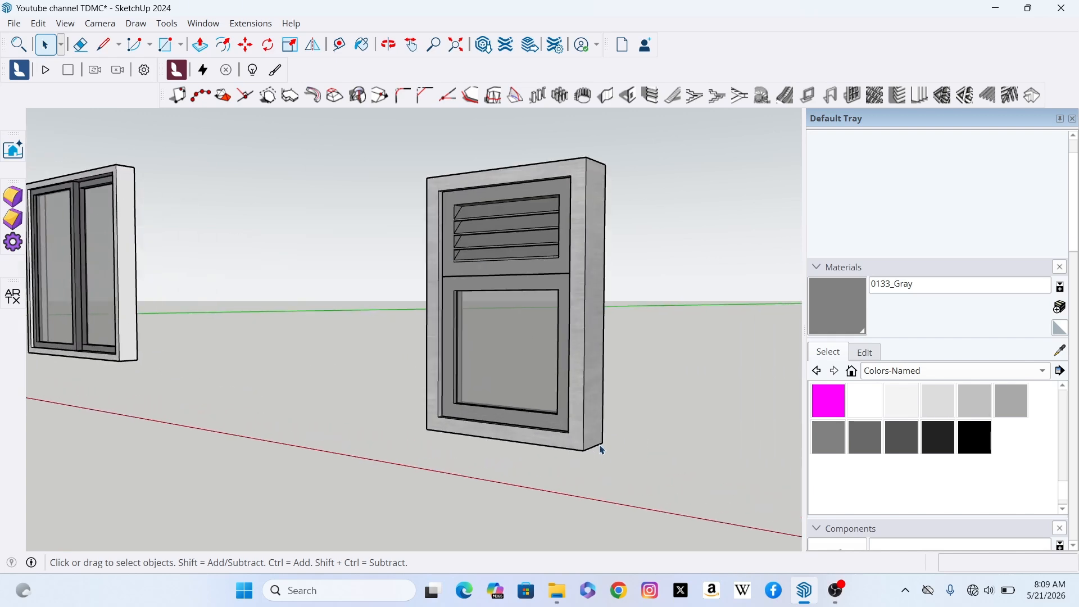
Delete the entire existing louvered window model beside the sliding window.
{"action": "scroll", "coordinate": [587, 400], "scroll_direction": "down", "scroll_amount": 3}
{"action": "left_click_drag", "start_coordinate": [601, 513], "coordinate": [375, 223]}
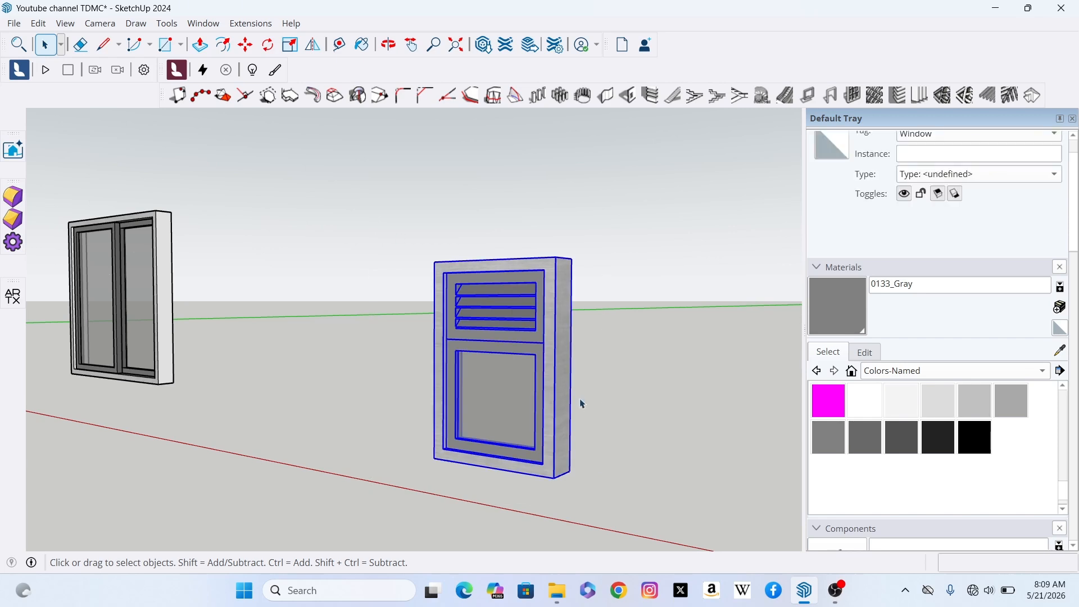
{"action": "key", "text": "Delete"}
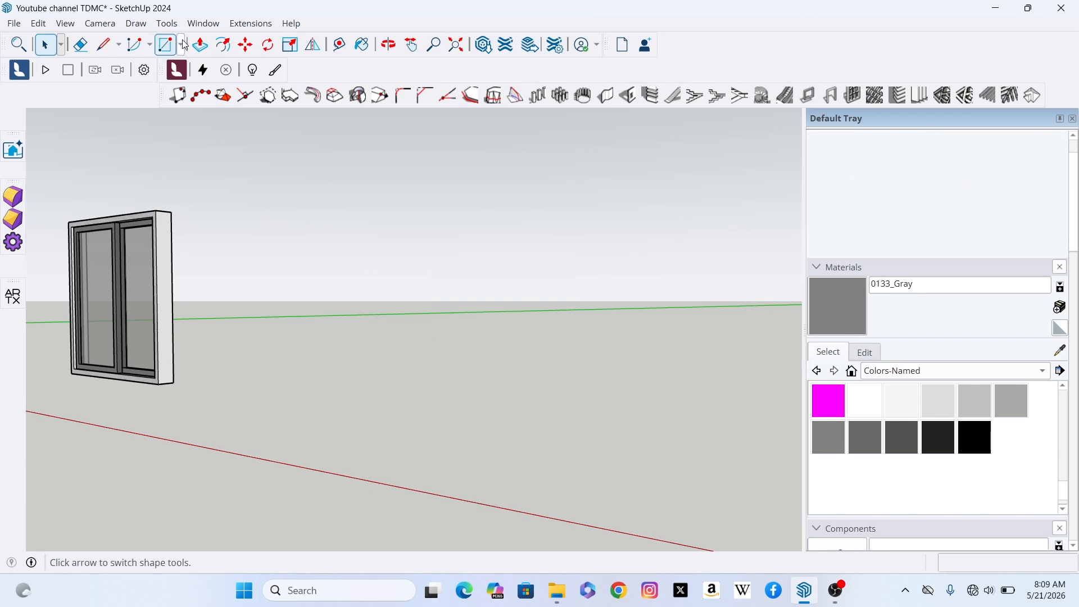
Draw an upright Rotated Rectangle 600 mm long on the red axis and 900 mm high in the empty space beside the sliding window.
{"action": "left_click", "coordinate": [180, 45]}
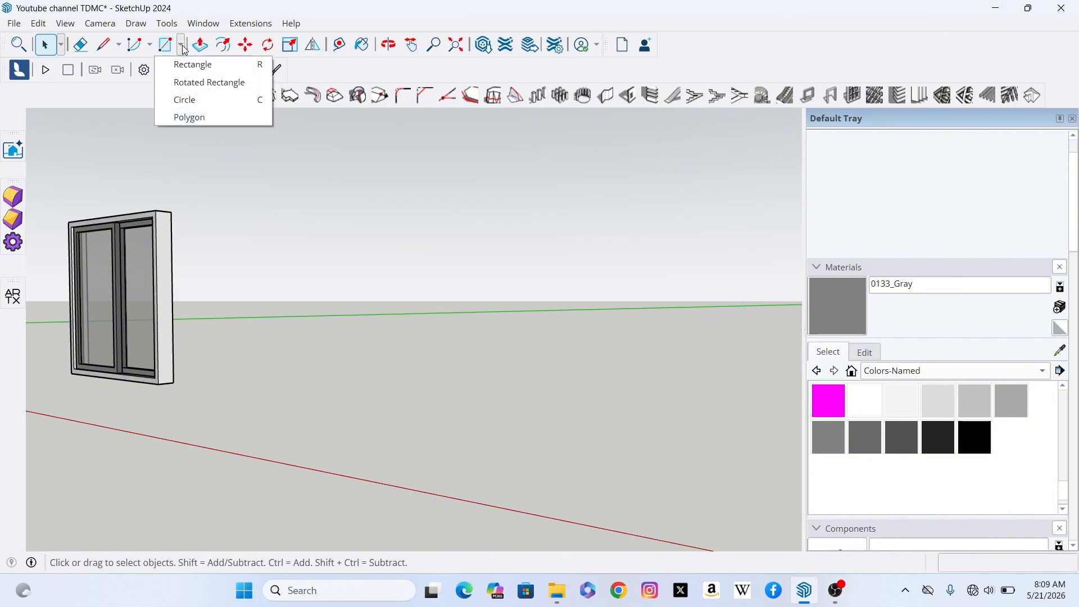
{"action": "left_click", "coordinate": [233, 83]}
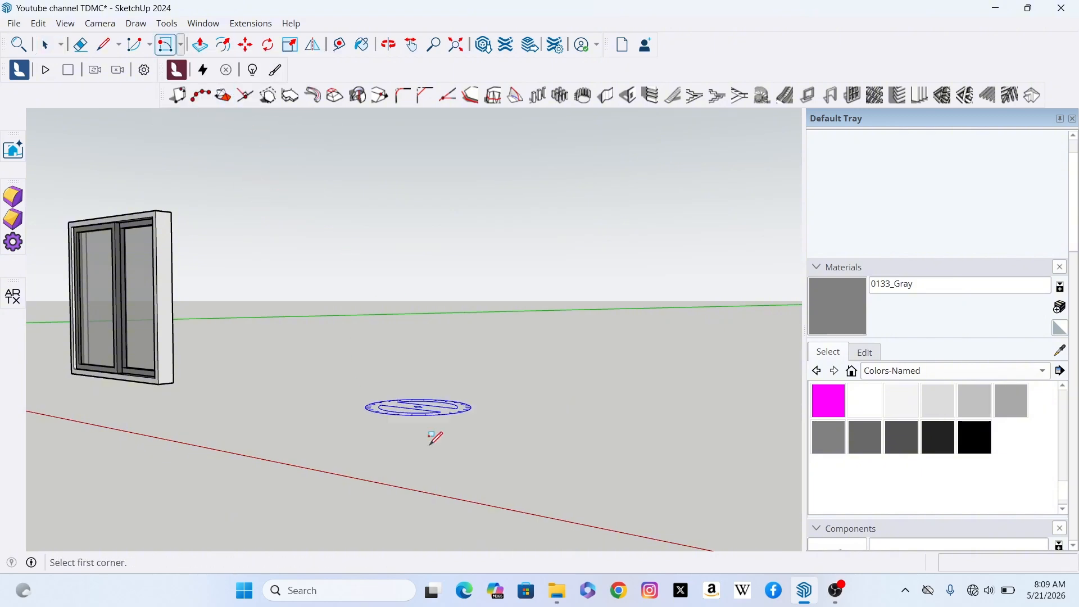
{"action": "scroll", "coordinate": [415, 454], "scroll_direction": "up", "scroll_amount": 5}
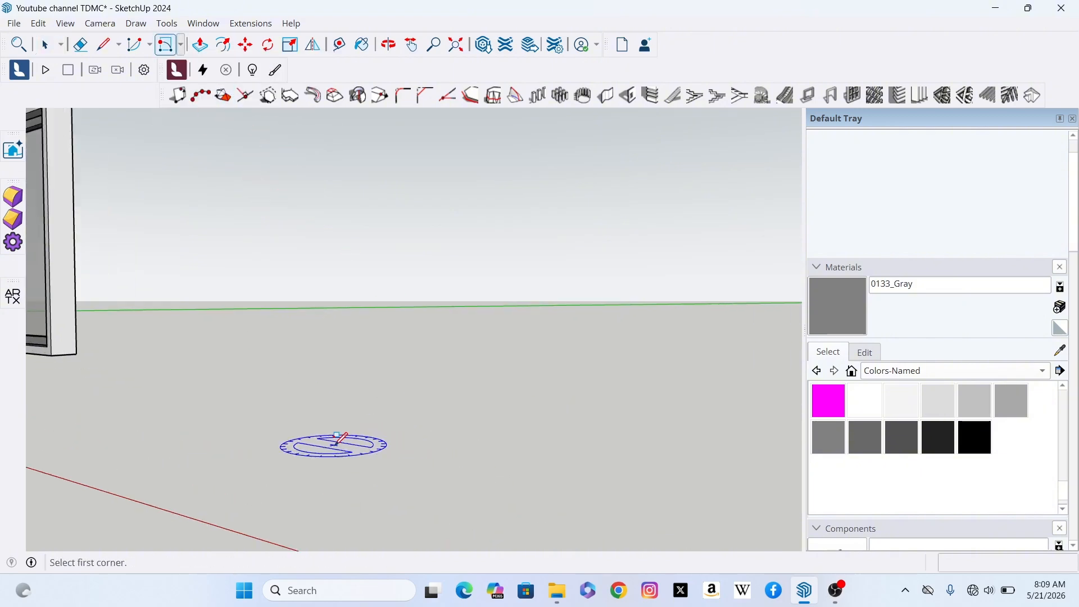
{"action": "left_click", "coordinate": [333, 447]}
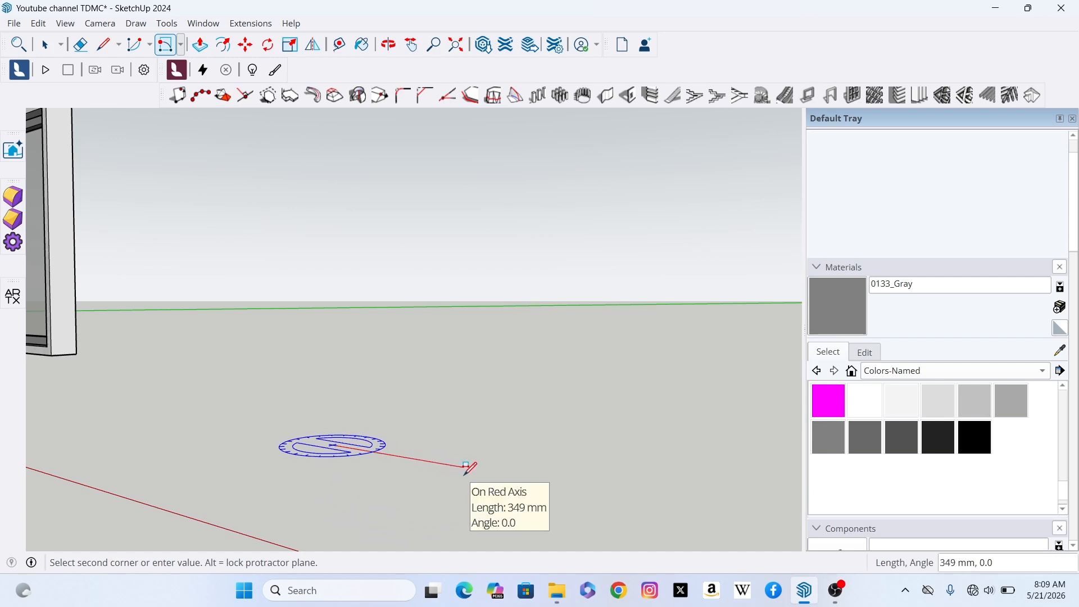
{"action": "scroll", "coordinate": [466, 468], "scroll_direction": "down", "scroll_amount": 3}
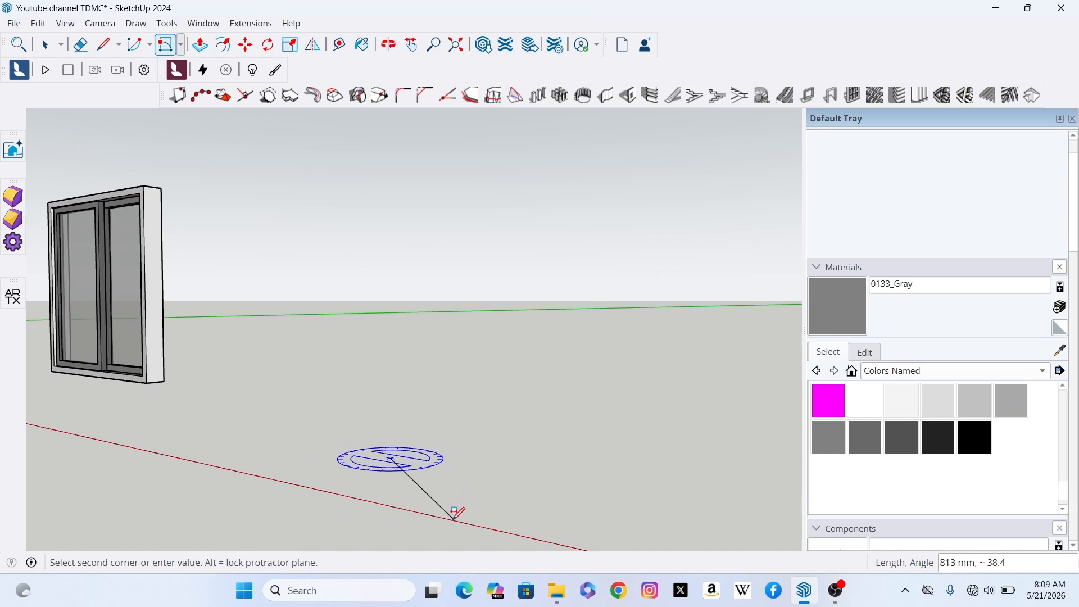
{"action": "scroll", "coordinate": [450, 500], "scroll_direction": "up", "scroll_amount": 3}
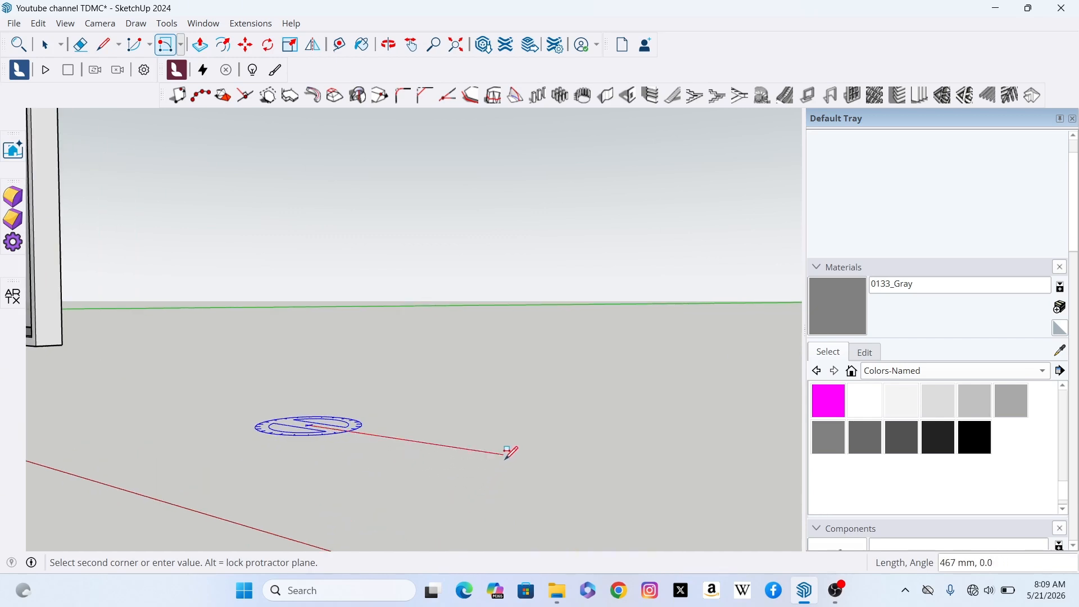
{"action": "type", "text": "60"}
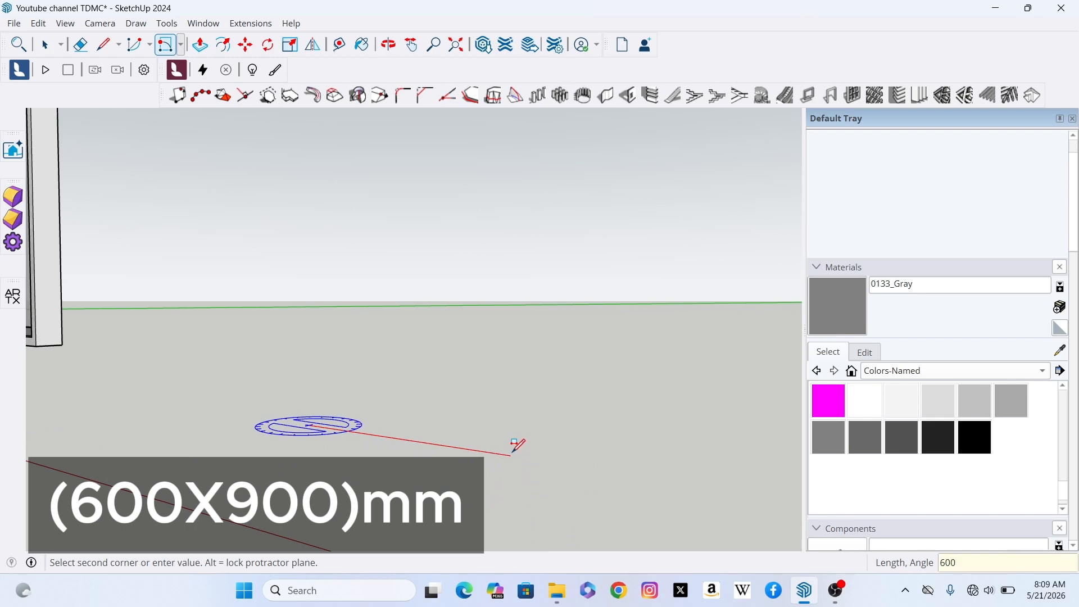
{"action": "type", "text": "0"}
{"action": "key", "text": "Return"}
{"action": "left_click", "coordinate": [514, 441]}
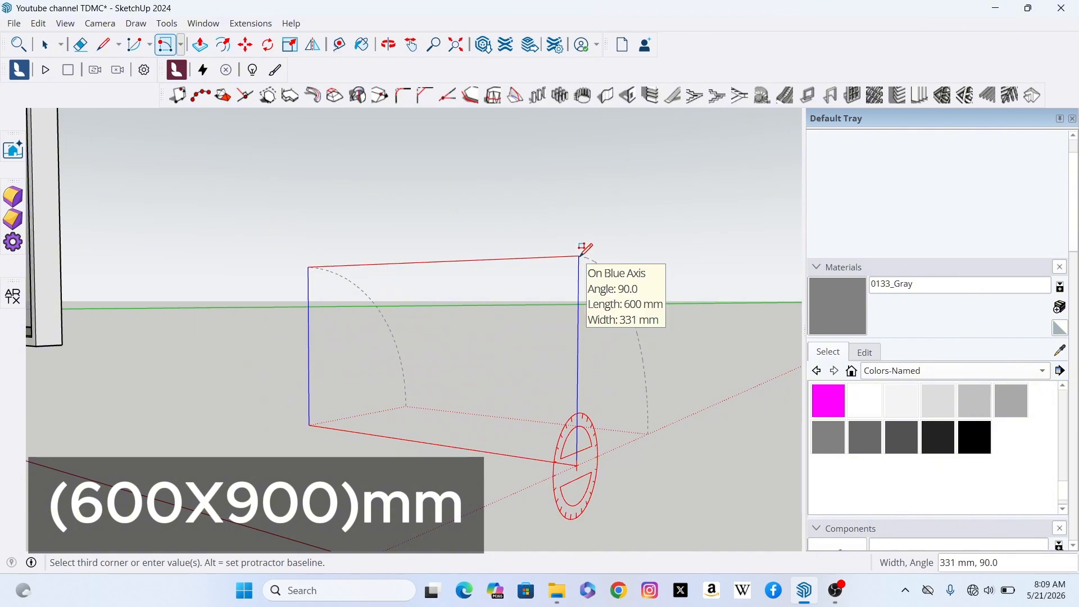
{"action": "type", "text": "900"}
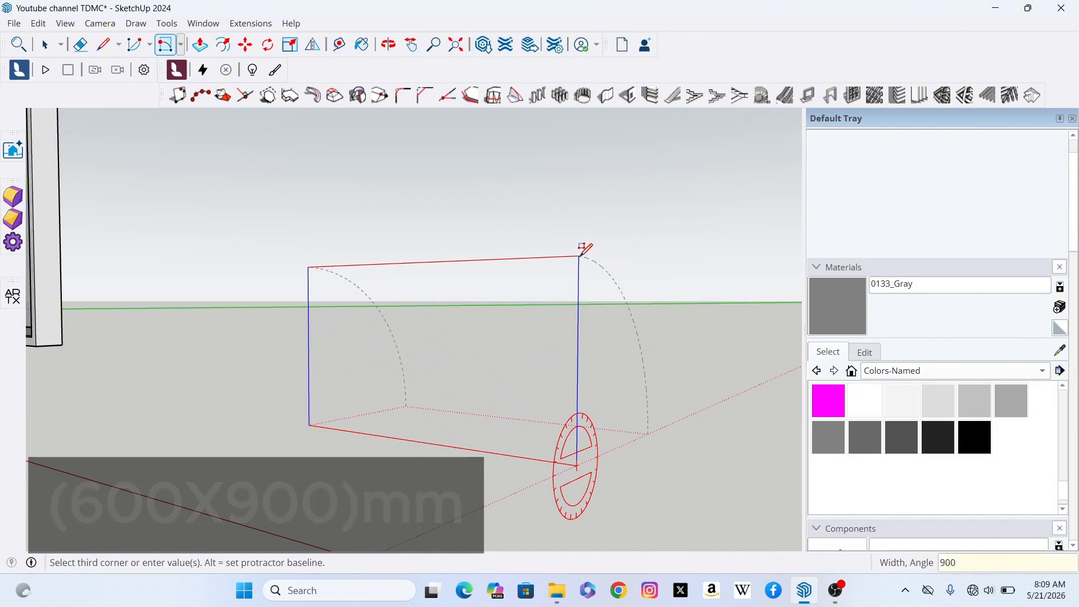
{"action": "key", "text": "Return"}
Make a group from the upright rectangle's face and its edges.
{"action": "scroll", "coordinate": [579, 248], "scroll_direction": "down", "scroll_amount": 3}
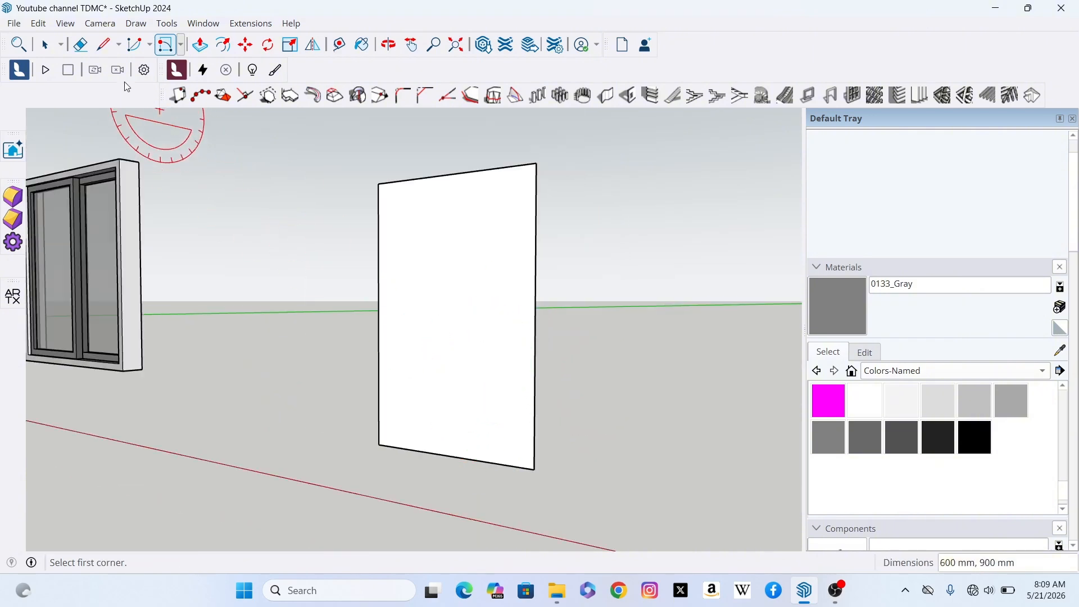
{"action": "left_click", "coordinate": [46, 47]}
{"action": "scroll", "coordinate": [538, 330], "scroll_direction": "up", "scroll_amount": 4}
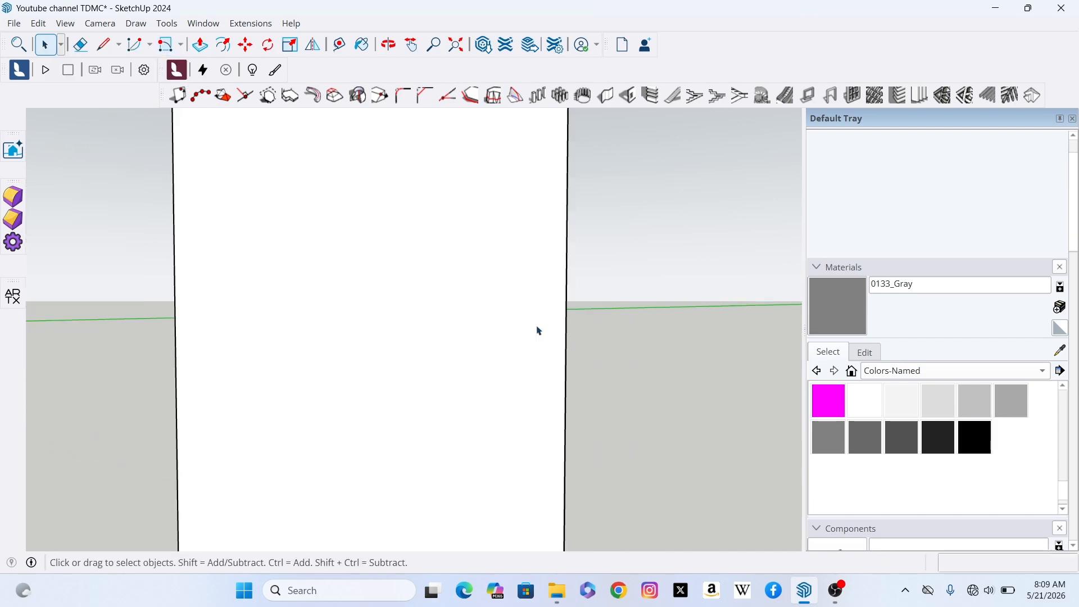
{"action": "scroll", "coordinate": [542, 359], "scroll_direction": "down", "scroll_amount": 3}
{"action": "scroll", "coordinate": [502, 286], "scroll_direction": "up", "scroll_amount": 1}
{"action": "left_click", "coordinate": [502, 286]}
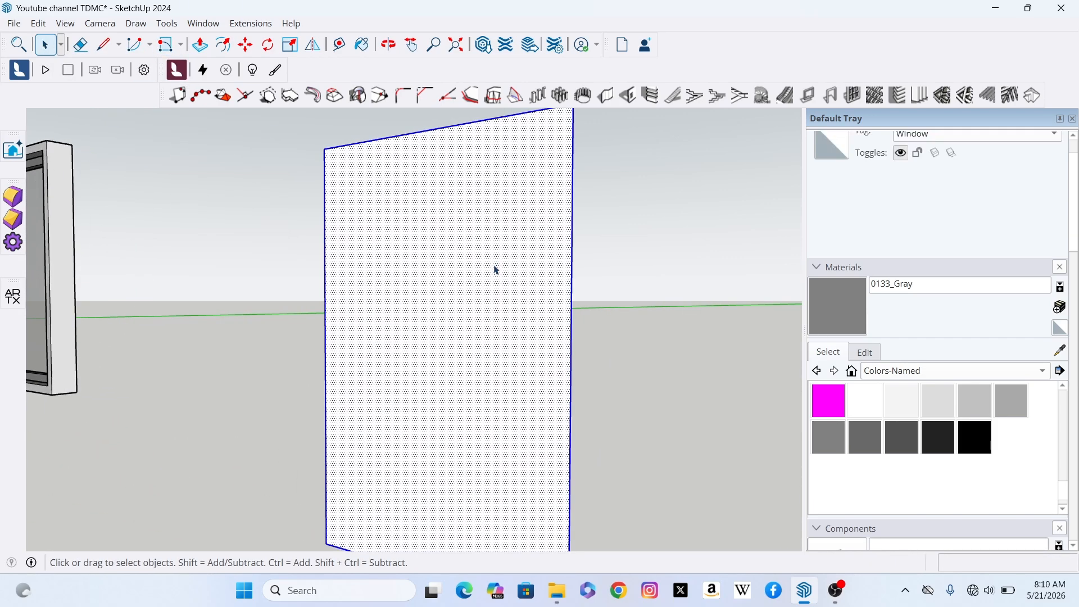
{"action": "scroll", "coordinate": [494, 268], "scroll_direction": "down", "scroll_amount": 2}
{"action": "right_click", "coordinate": [450, 228]}
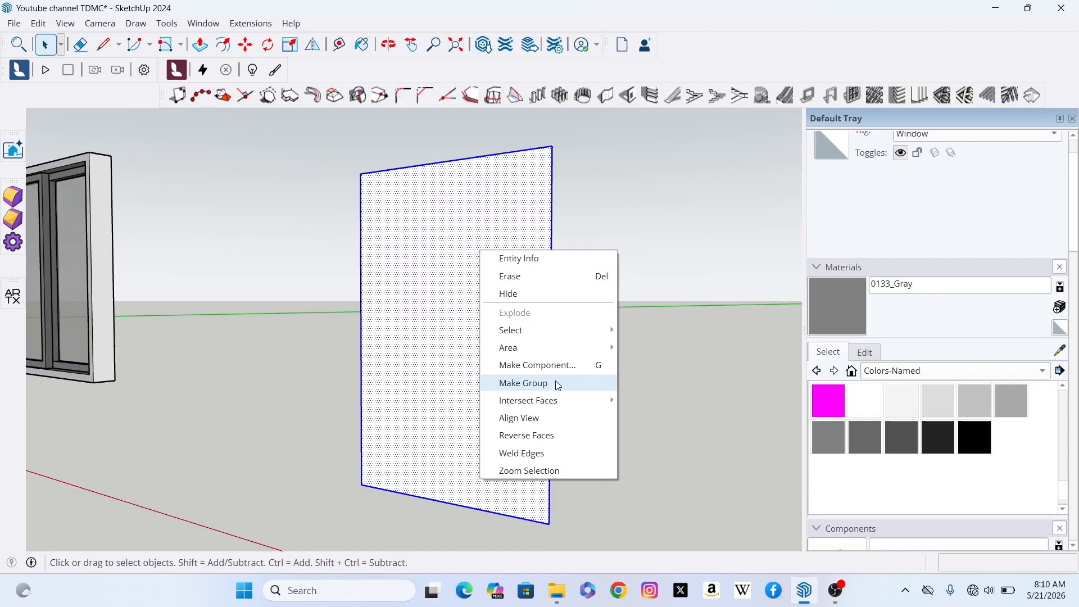
{"action": "left_click", "coordinate": [540, 355]}
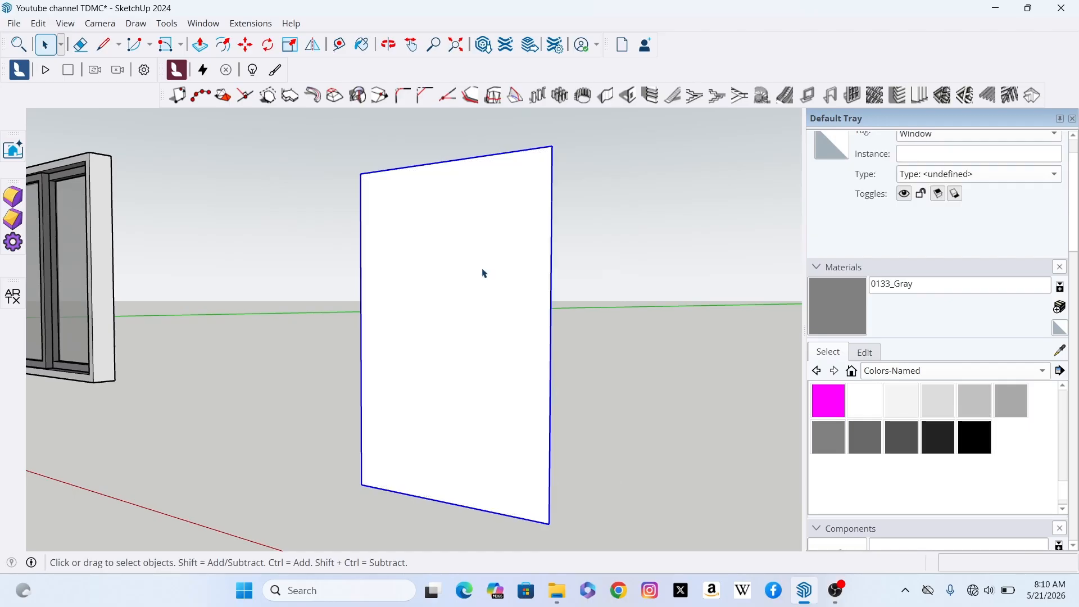
Inside the rectangle's group, offset the face outline inward by 50 mm to form the frame border.
{"action": "double_click", "coordinate": [483, 273]}
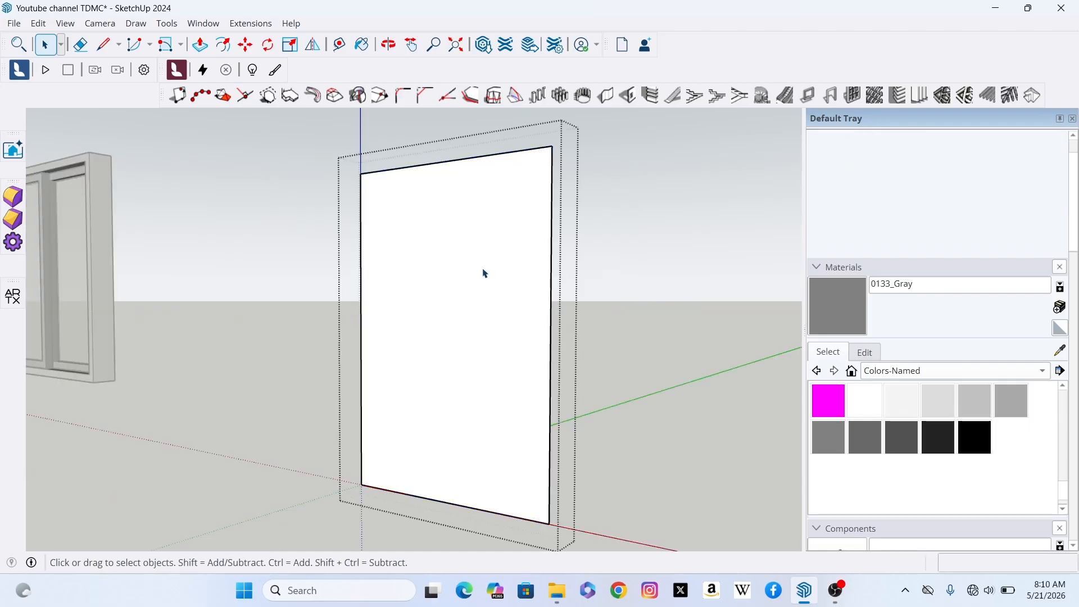
{"action": "left_click", "coordinate": [475, 265]}
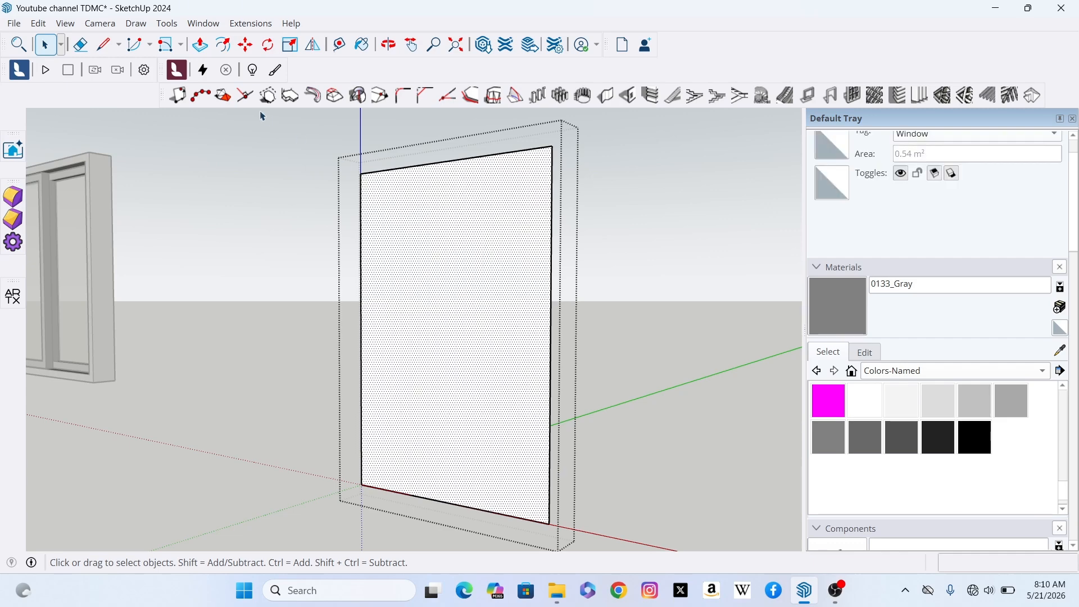
{"action": "left_click", "coordinate": [223, 45]}
{"action": "left_click", "coordinate": [451, 161]}
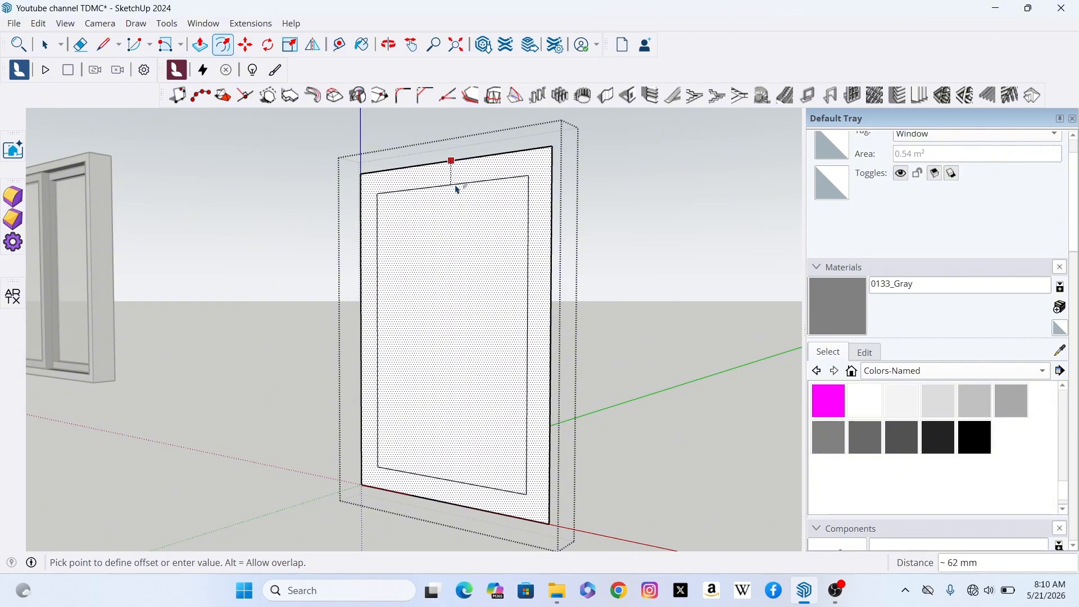
{"action": "type", "text": "50"}
{"action": "key", "text": "Return"}
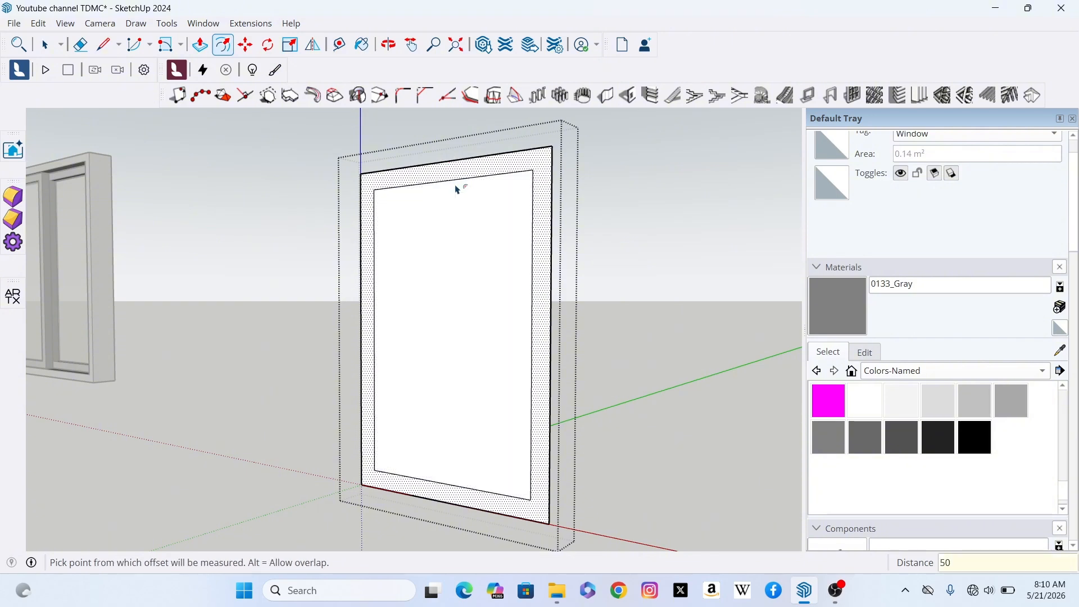
Delete the inner face within the offset outline to leave an open frame.
{"action": "left_click", "coordinate": [45, 45]}
{"action": "scroll", "coordinate": [458, 247], "scroll_direction": "up", "scroll_amount": 2}
{"action": "left_click", "coordinate": [466, 272]}
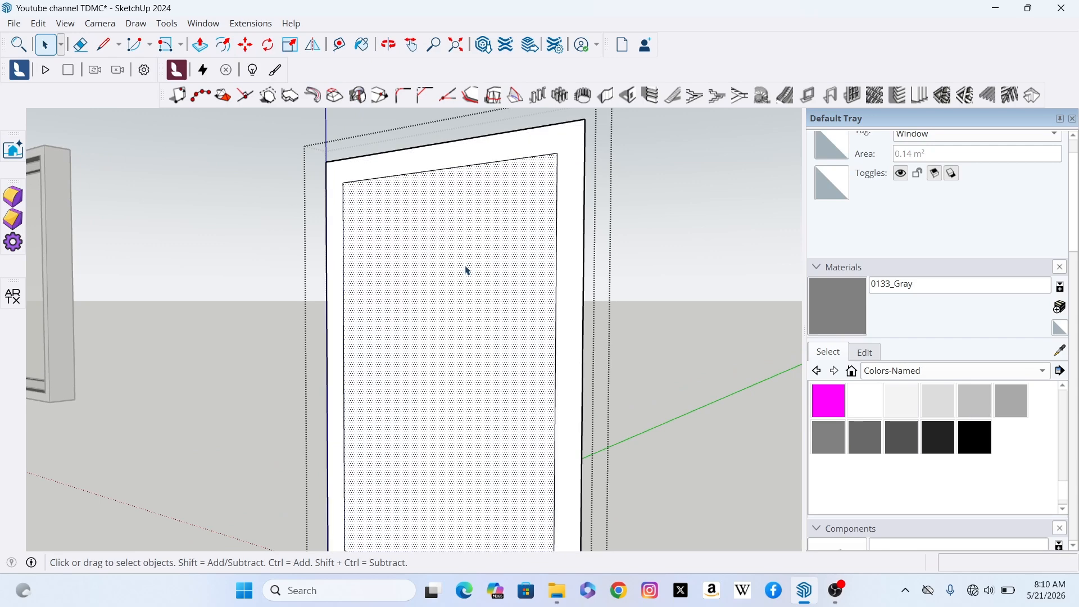
{"action": "scroll", "coordinate": [474, 296], "scroll_direction": "down", "scroll_amount": 3}
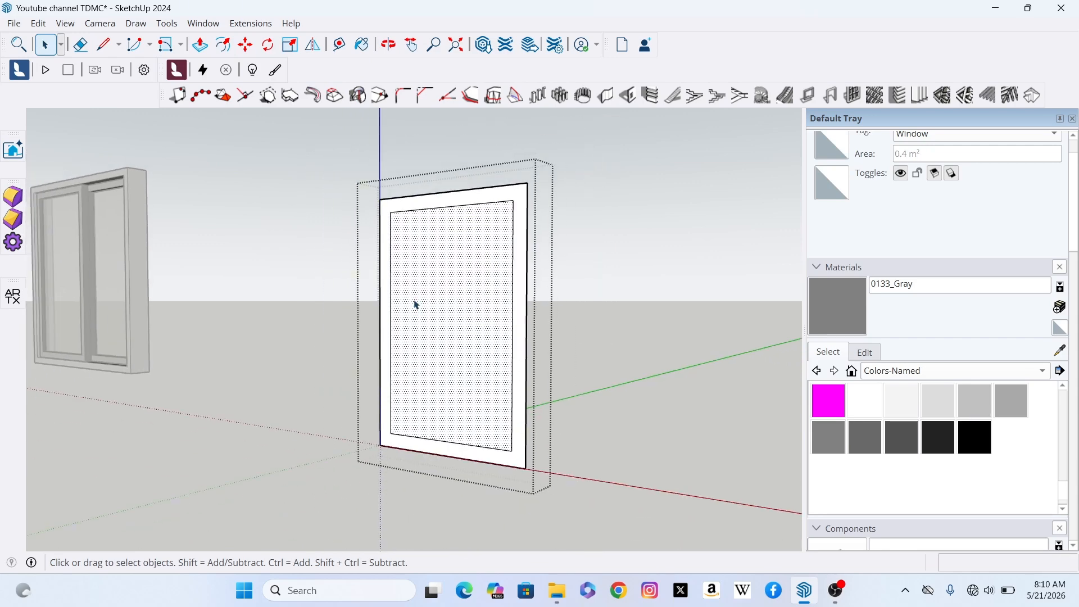
{"action": "key", "text": "Delete"}
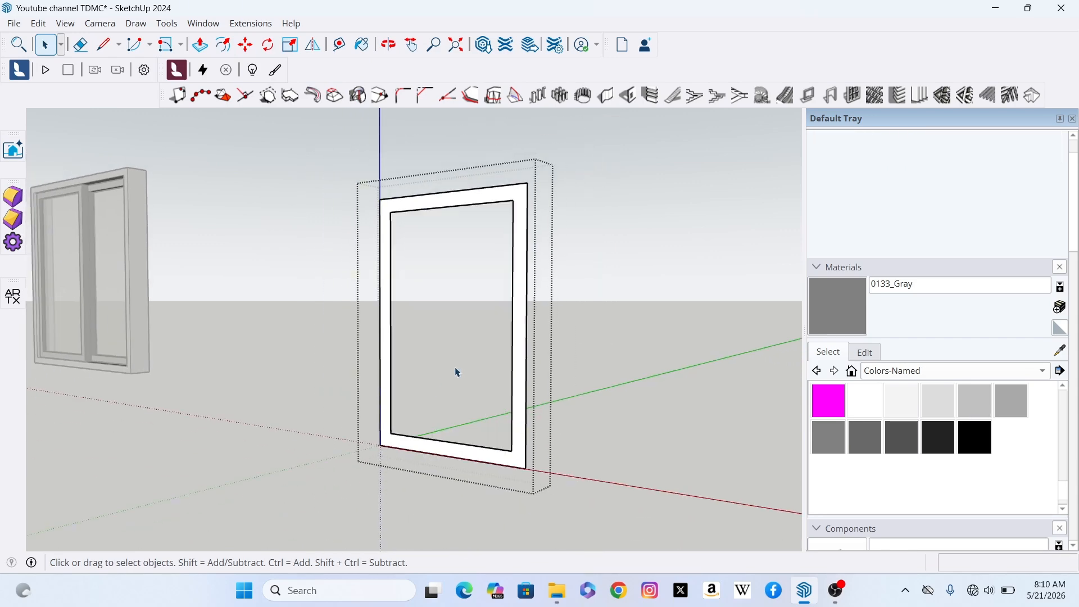
Push/Pull the frame face outward toward the viewer by 150 mm to give the outer window frame its depth.
{"action": "scroll", "coordinate": [447, 201], "scroll_direction": "up", "scroll_amount": 2}
{"action": "left_click", "coordinate": [448, 201]}
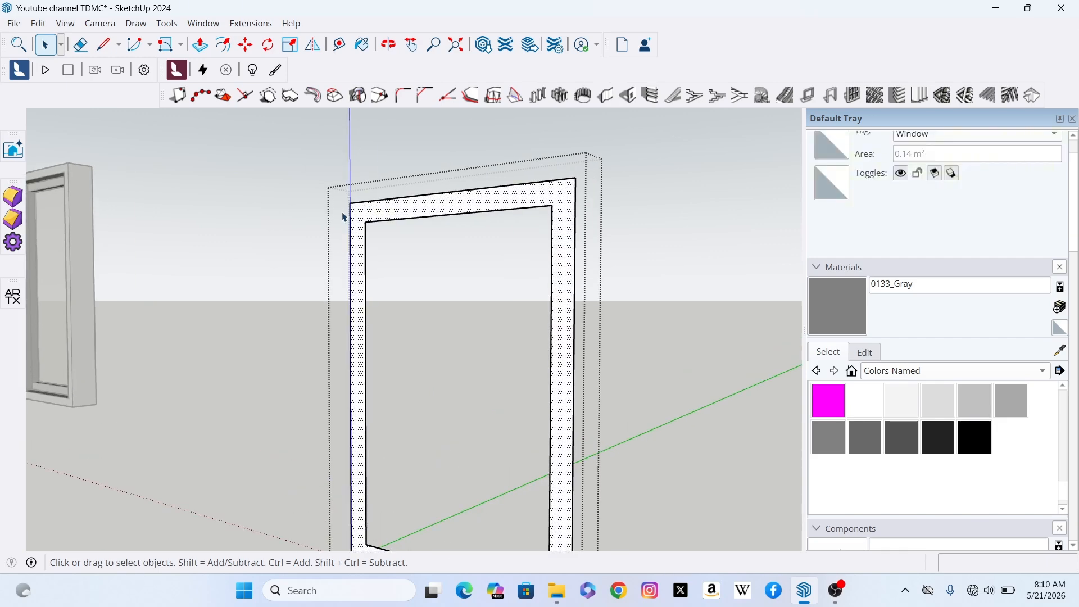
{"action": "scroll", "coordinate": [356, 262], "scroll_direction": "down", "scroll_amount": 2}
{"action": "scroll", "coordinate": [452, 218], "scroll_direction": "up", "scroll_amount": 2}
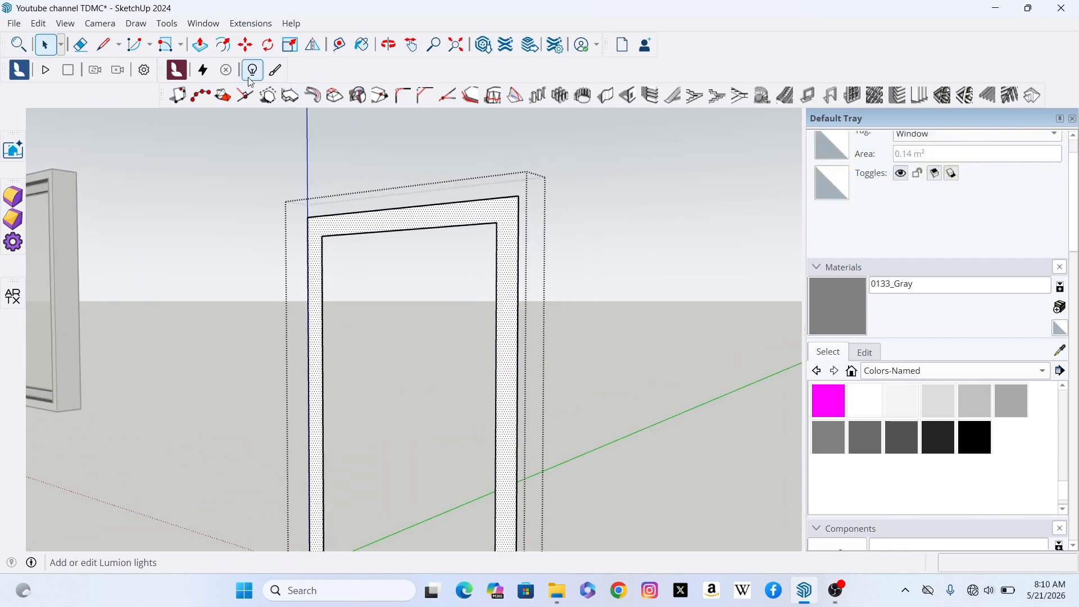
{"action": "left_click", "coordinate": [206, 46]}
{"action": "scroll", "coordinate": [312, 246], "scroll_direction": "up", "scroll_amount": 2}
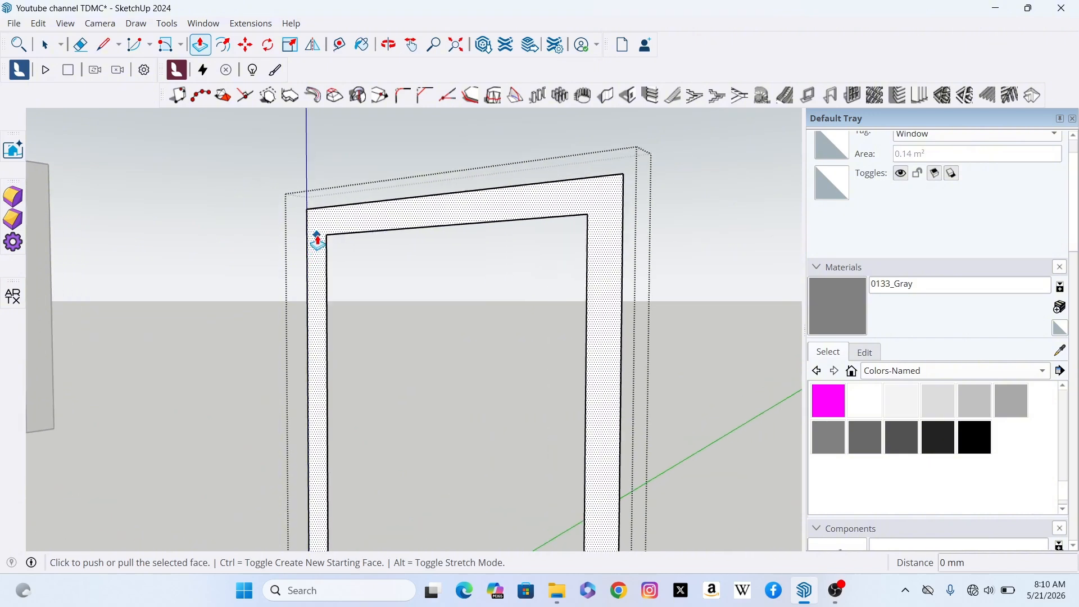
{"action": "left_click", "coordinate": [326, 241]}
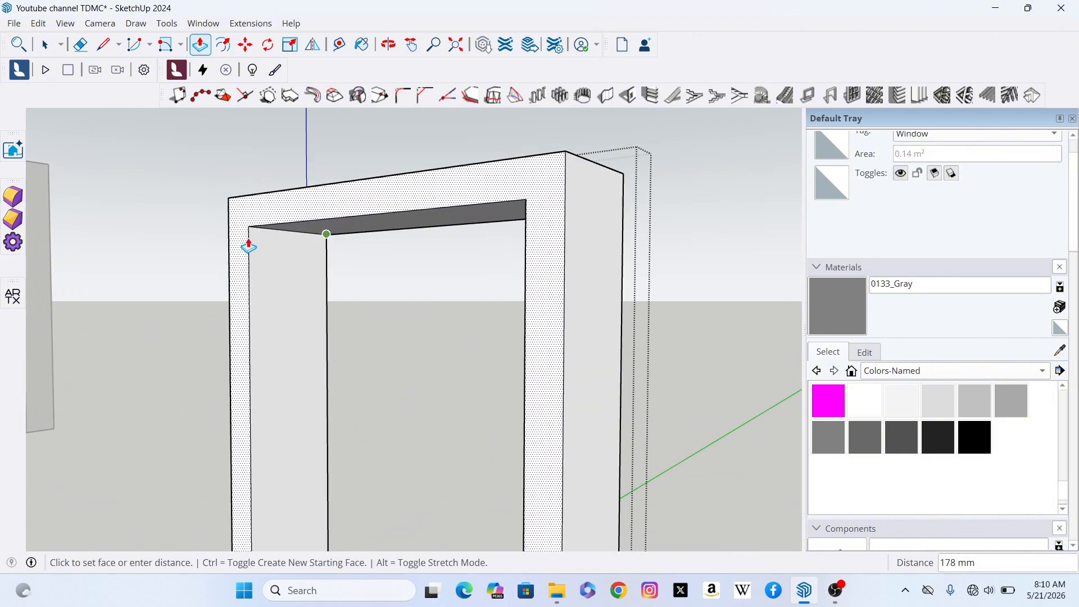
{"action": "scroll", "coordinate": [248, 246], "scroll_direction": "down", "scroll_amount": 2}
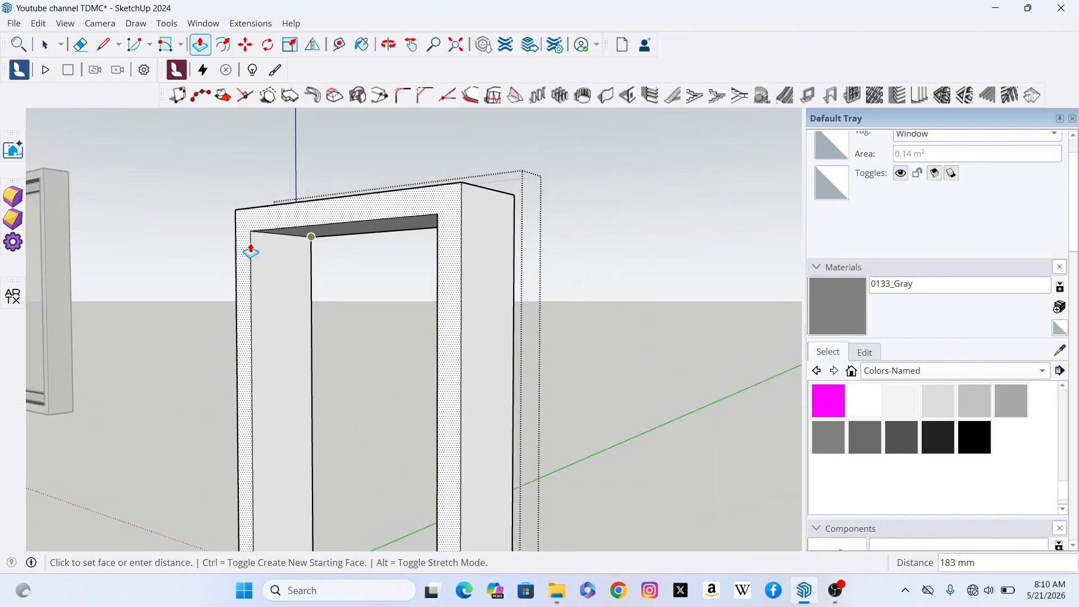
{"action": "type", "text": "150"}
{"action": "key", "text": "Return"}
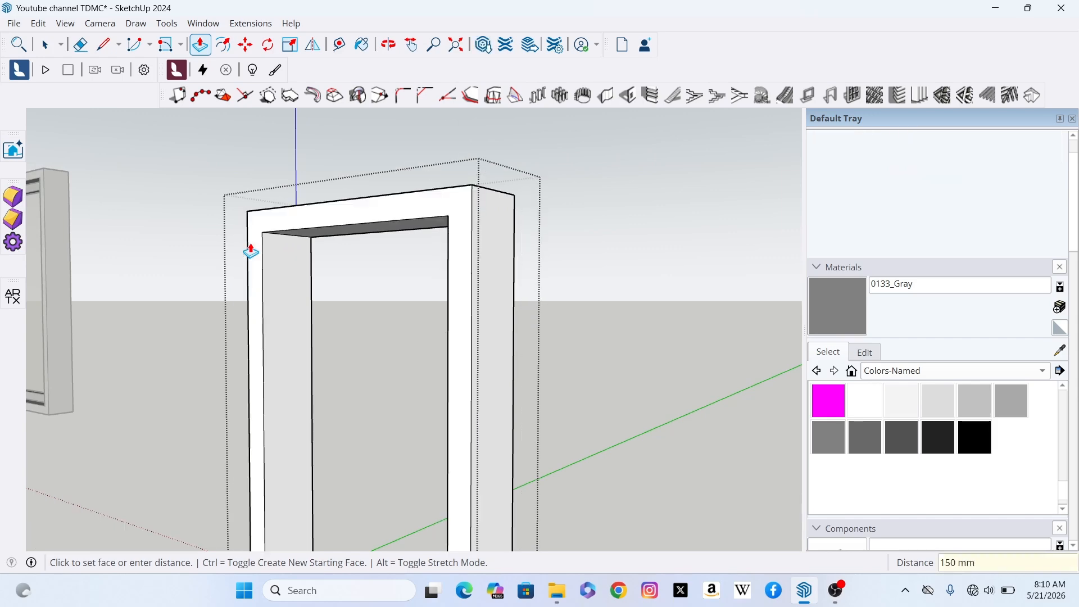
{"action": "scroll", "coordinate": [444, 290], "scroll_direction": "down", "scroll_amount": 4}
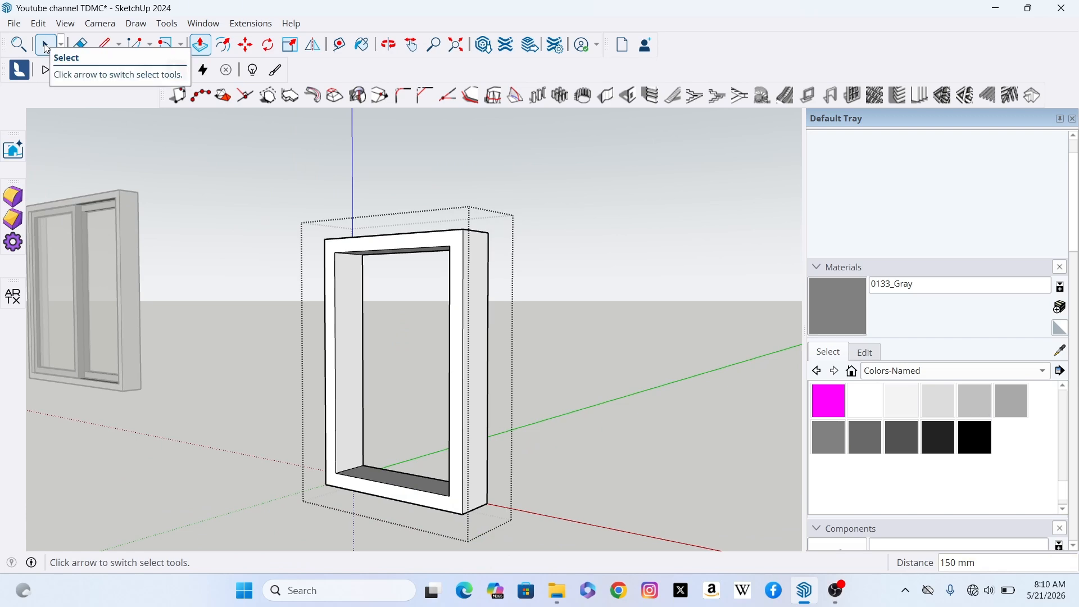
{"action": "left_click", "coordinate": [46, 49]}
{"action": "scroll", "coordinate": [344, 299], "scroll_direction": "down", "scroll_amount": 2}
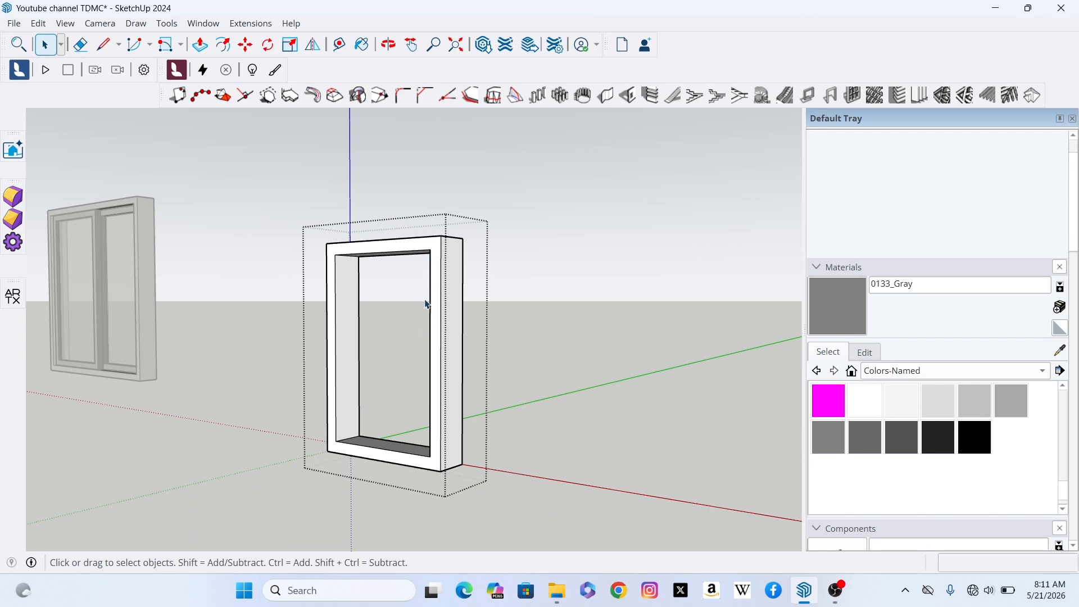
{"action": "scroll", "coordinate": [426, 304], "scroll_direction": "up", "scroll_amount": 2}
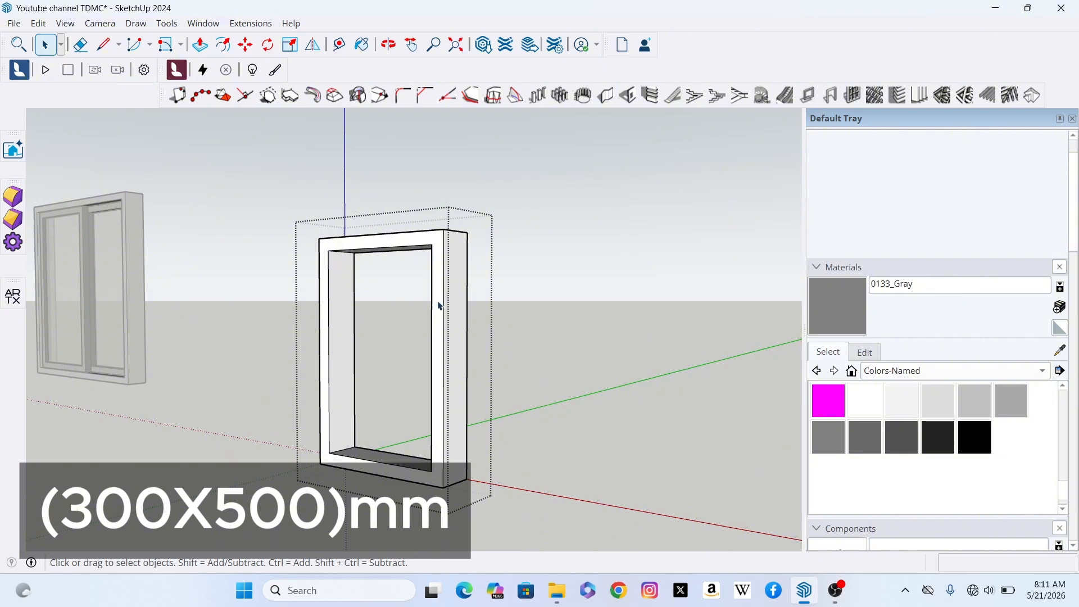
{"action": "scroll", "coordinate": [439, 305], "scroll_direction": "up", "scroll_amount": 2}
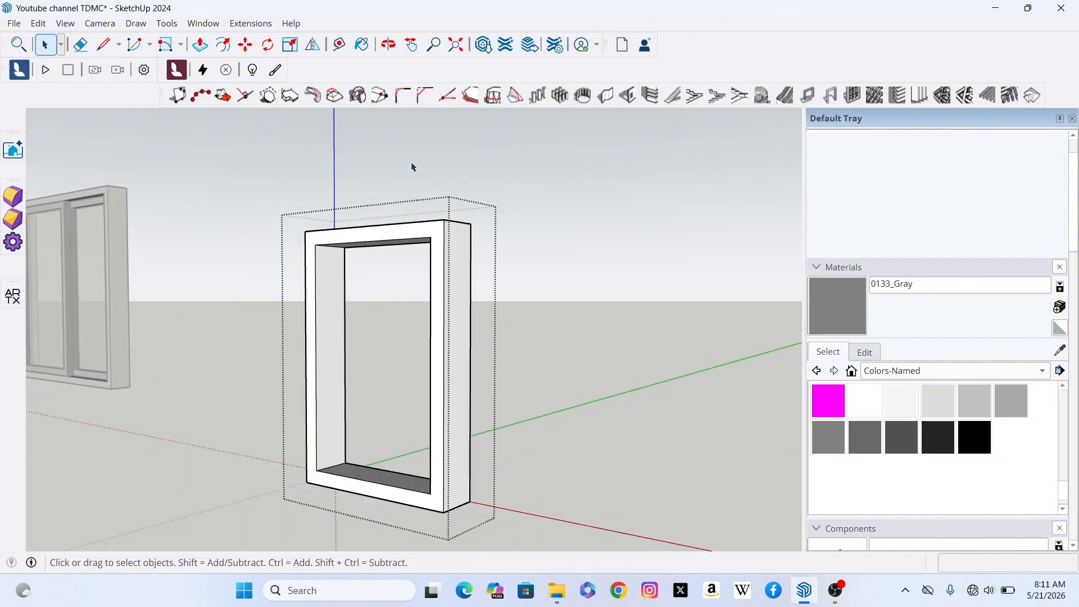
{"action": "left_click", "coordinate": [340, 45]}
{"action": "scroll", "coordinate": [320, 236], "scroll_direction": "up", "scroll_amount": 3}
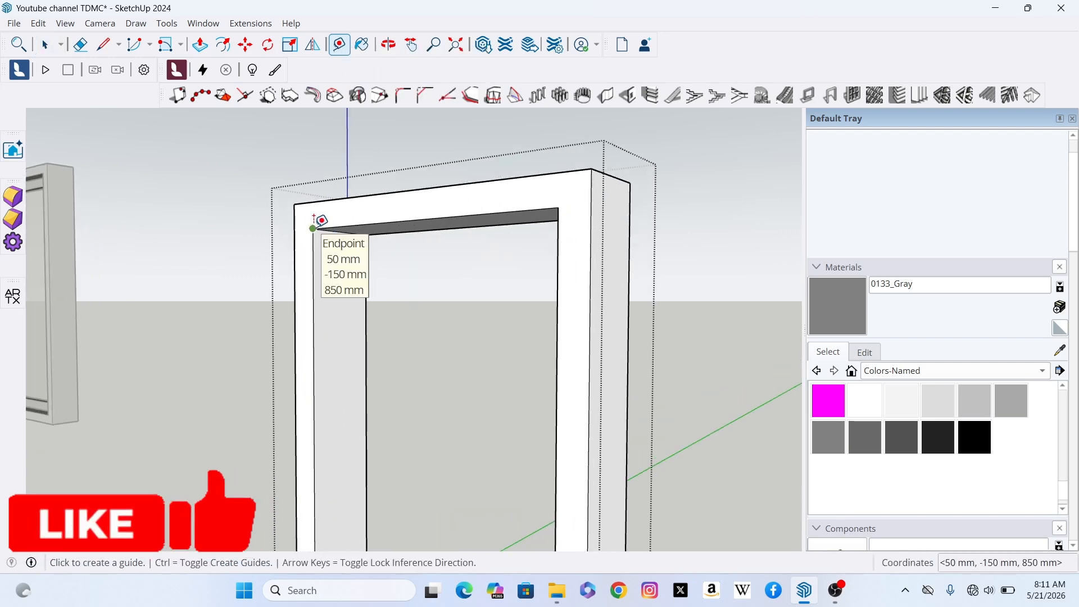
{"action": "left_click", "coordinate": [315, 225]}
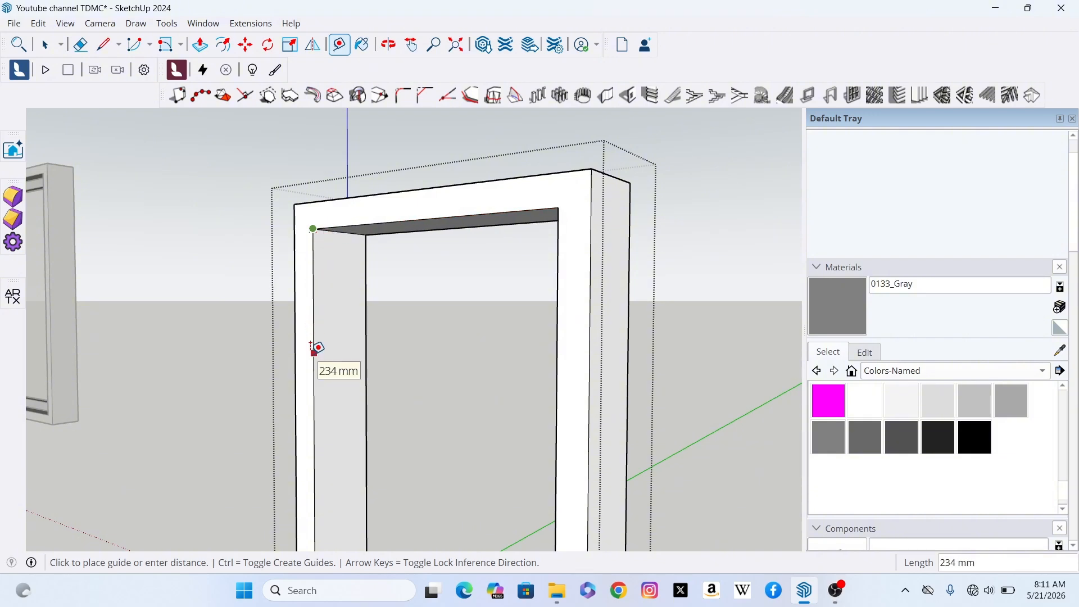
{"action": "key", "text": "Escape"}
{"action": "scroll", "coordinate": [313, 348], "scroll_direction": "down", "scroll_amount": 6}
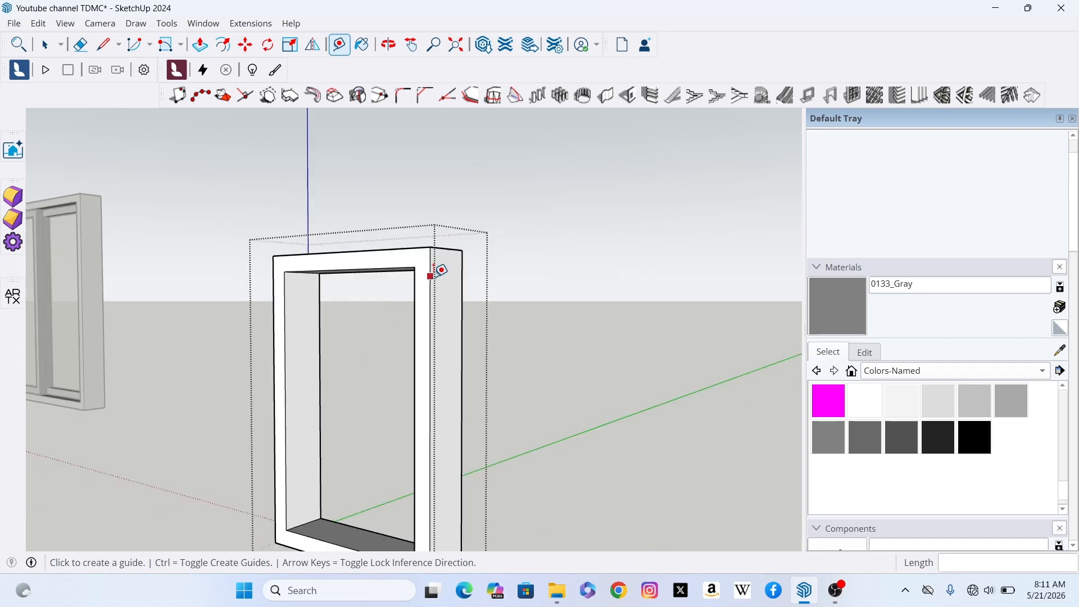
Draw an upright 500 x 300 mm rotated rectangle on the ground beside the window frame, with its long side along the red axis.
{"action": "scroll", "coordinate": [401, 459], "scroll_direction": "up", "scroll_amount": 2}
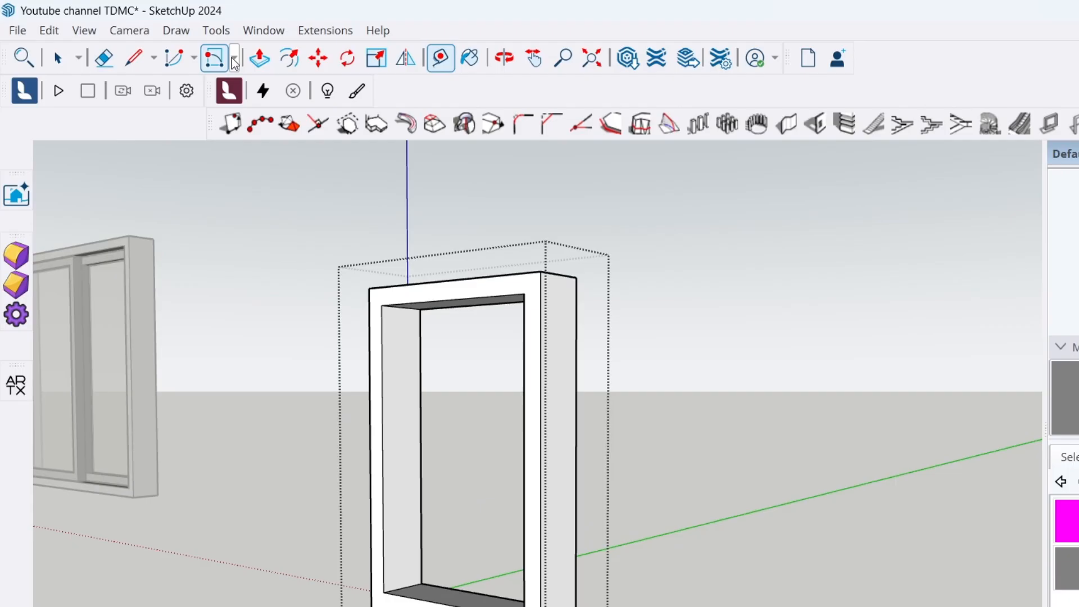
{"action": "left_click", "coordinate": [235, 62]}
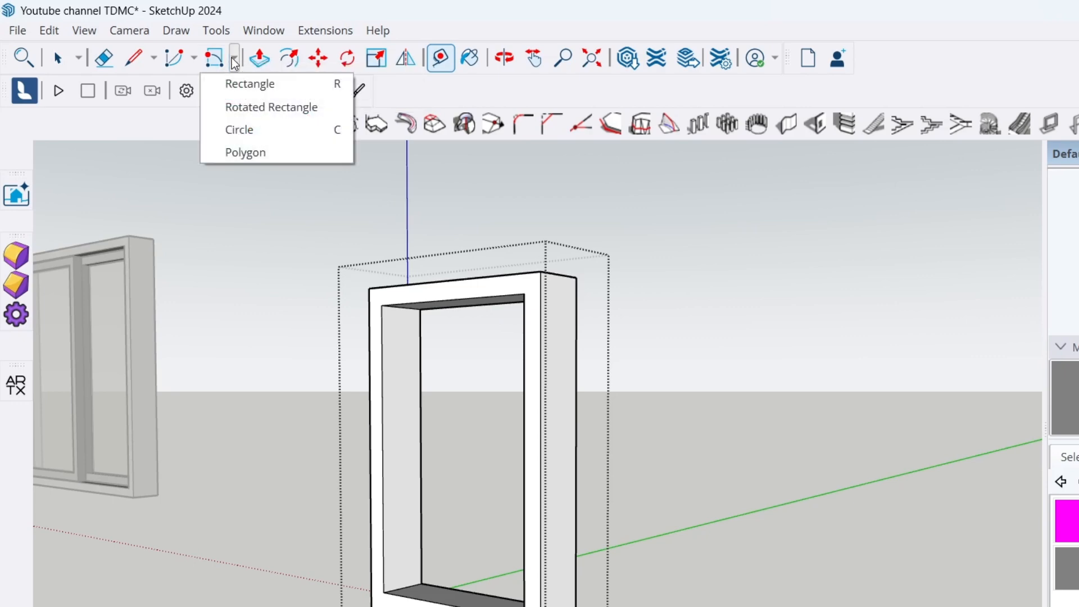
{"action": "left_click", "coordinate": [275, 108]}
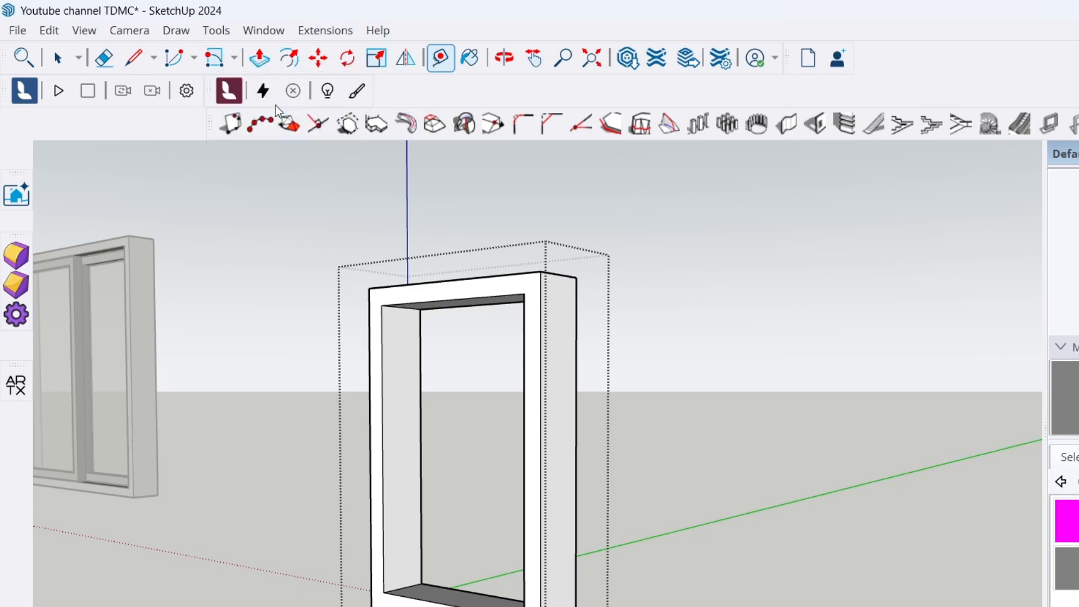
{"action": "scroll", "coordinate": [664, 587], "scroll_direction": "down", "scroll_amount": 3}
{"action": "scroll", "coordinate": [574, 507], "scroll_direction": "up", "scroll_amount": 2}
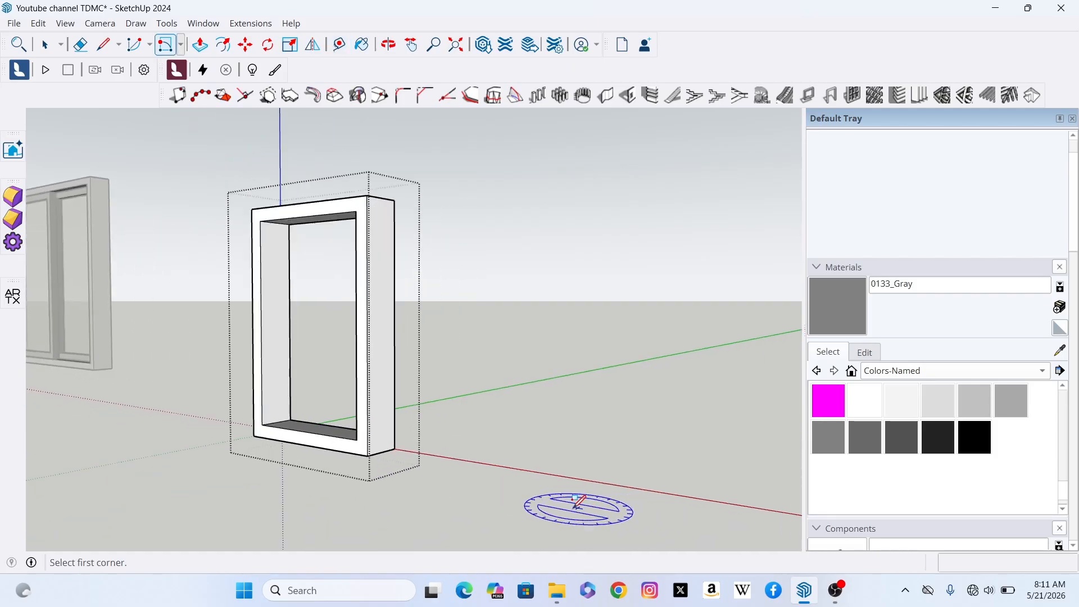
{"action": "scroll", "coordinate": [577, 500], "scroll_direction": "up", "scroll_amount": 2}
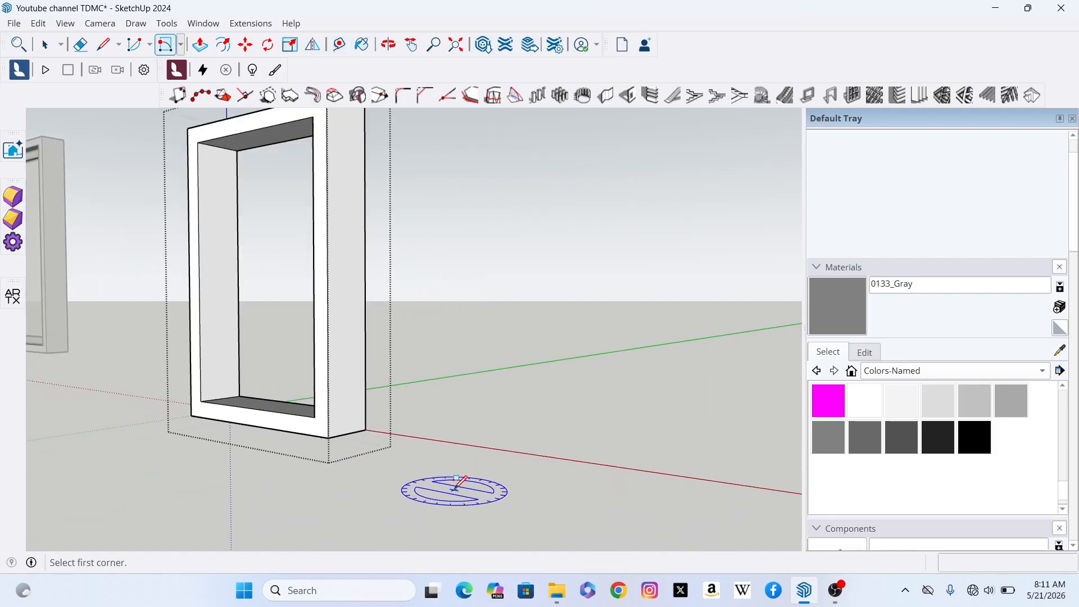
{"action": "left_click", "coordinate": [425, 461]}
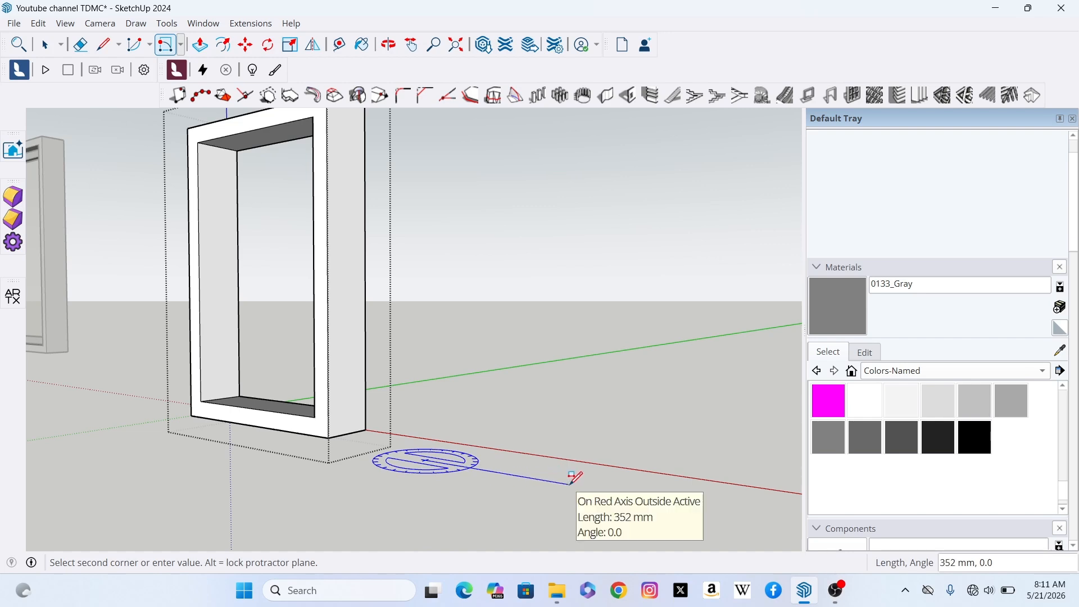
{"action": "type", "text": "500"}
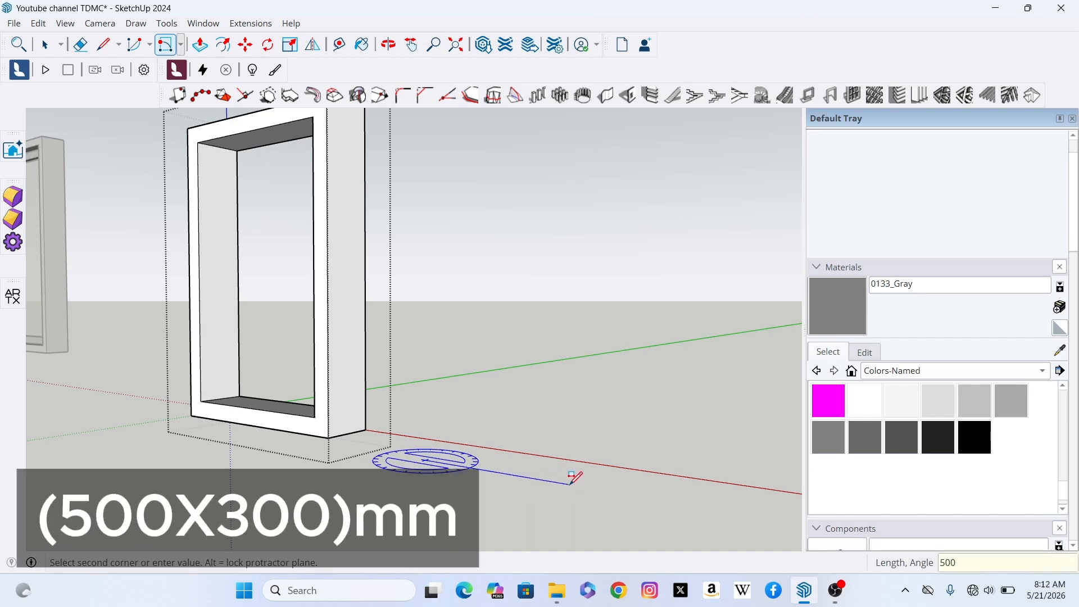
{"action": "key", "text": "Return"}
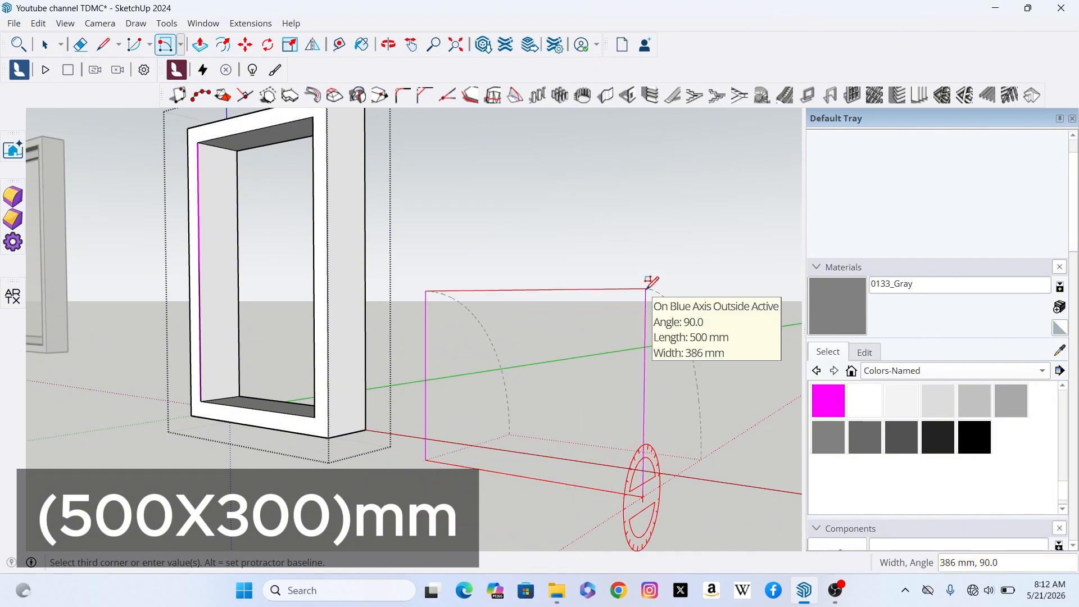
{"action": "type", "text": "300"}
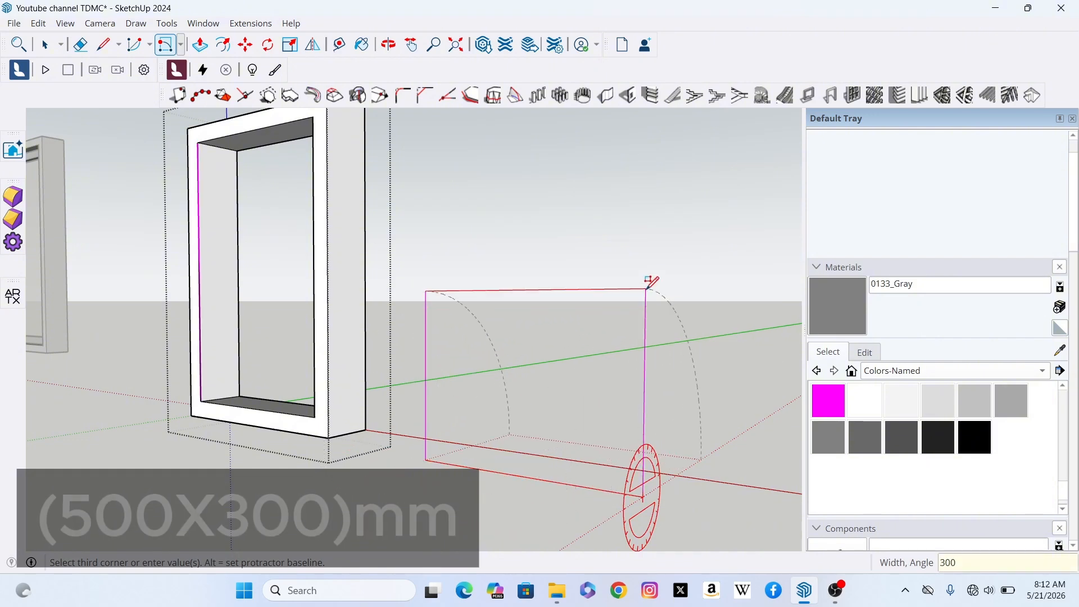
{"action": "key", "text": "Return"}
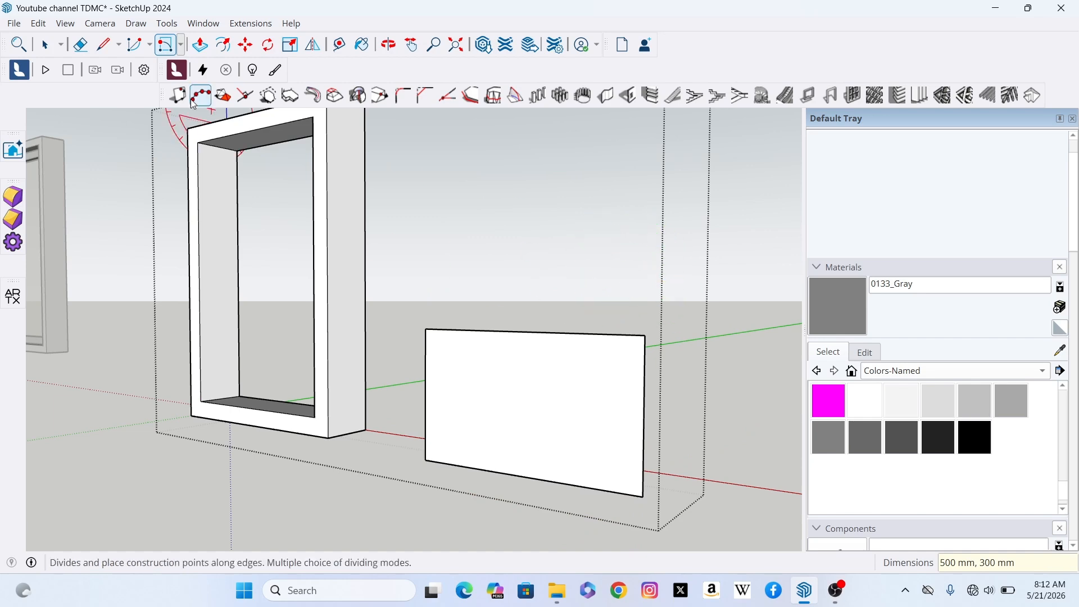
Make a group from the 500 x 300 mm rectangle's face and its edges.
{"action": "left_click", "coordinate": [46, 45]}
{"action": "scroll", "coordinate": [590, 399], "scroll_direction": "up", "scroll_amount": 2}
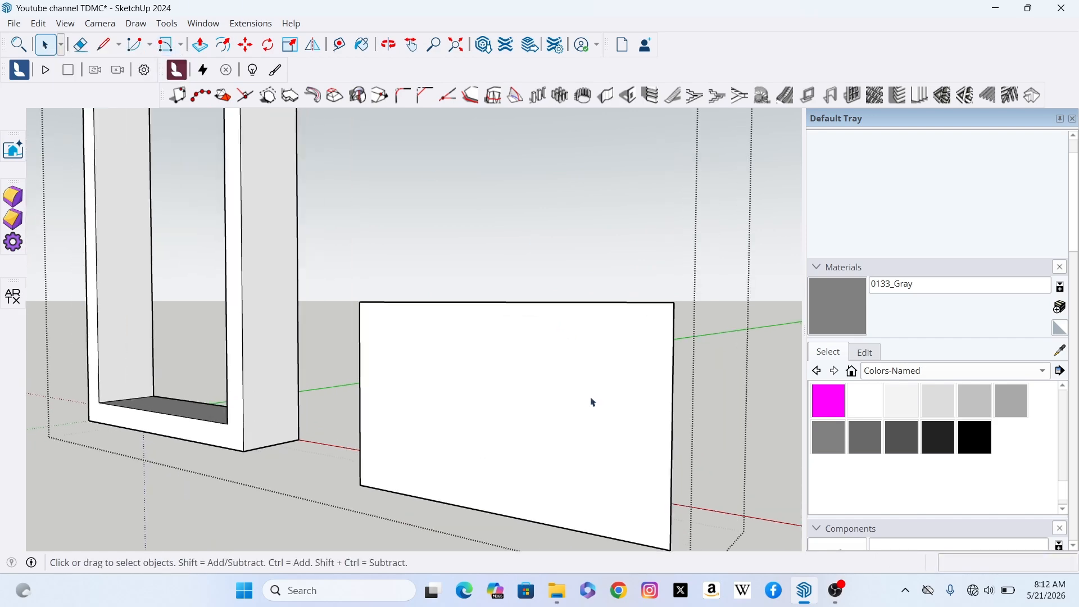
{"action": "left_click", "coordinate": [475, 345]}
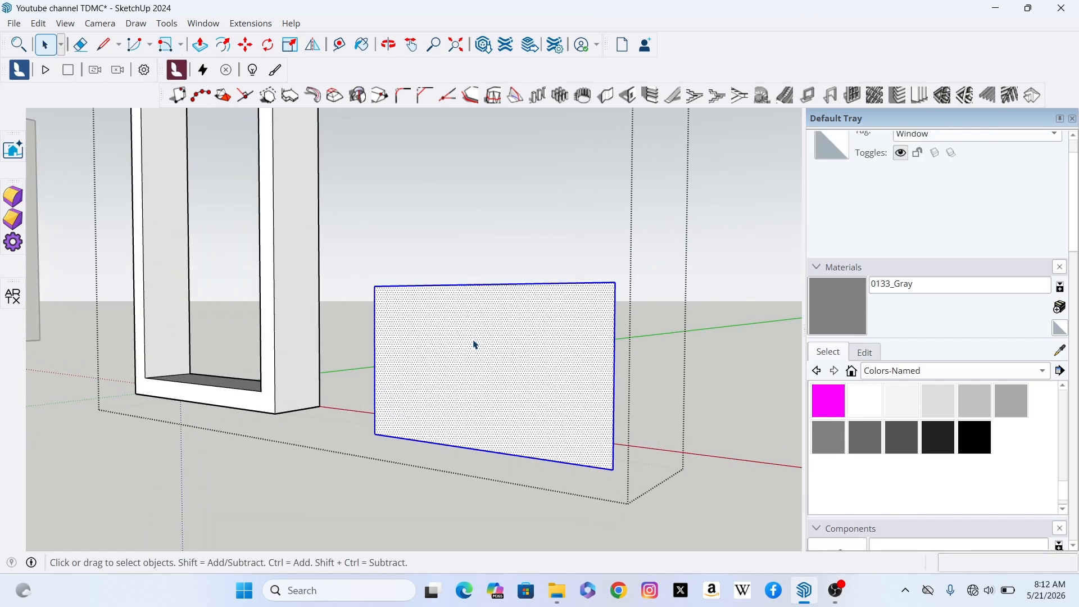
{"action": "right_click", "coordinate": [490, 323]}
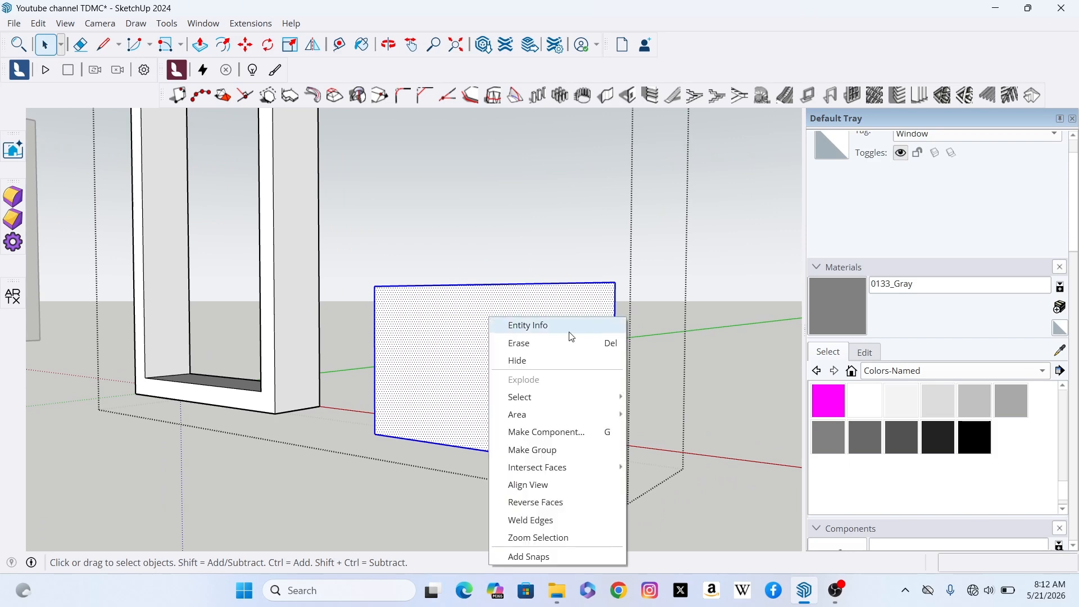
{"action": "left_click", "coordinate": [549, 454]}
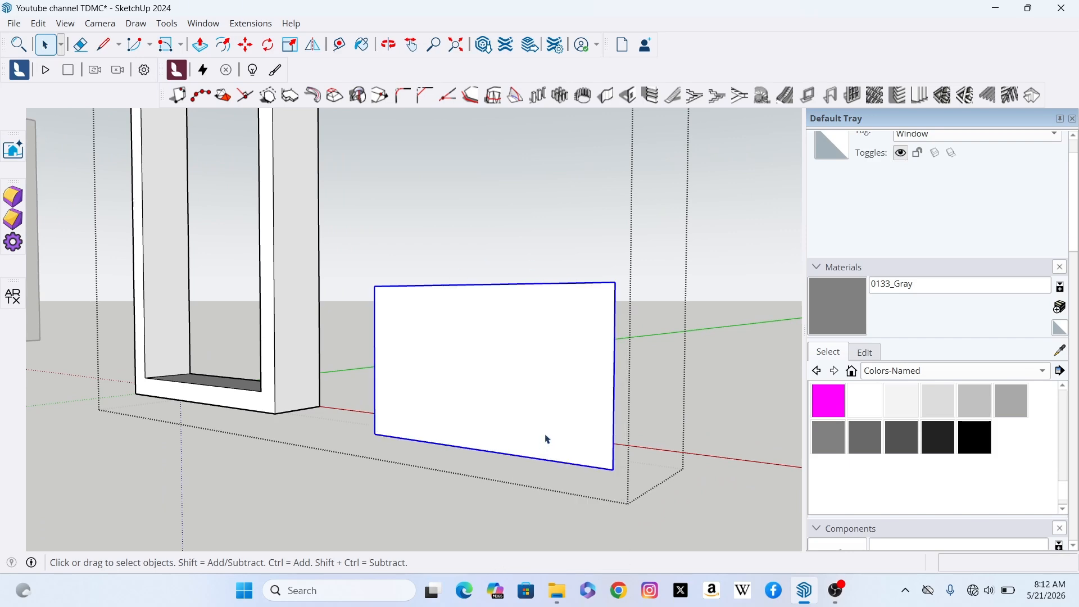
Inside the small rectangle's group, offset the face outline inward by 50 mm.
{"action": "scroll", "coordinate": [521, 352], "scroll_direction": "up", "scroll_amount": 1}
{"action": "double_click", "coordinate": [512, 325]}
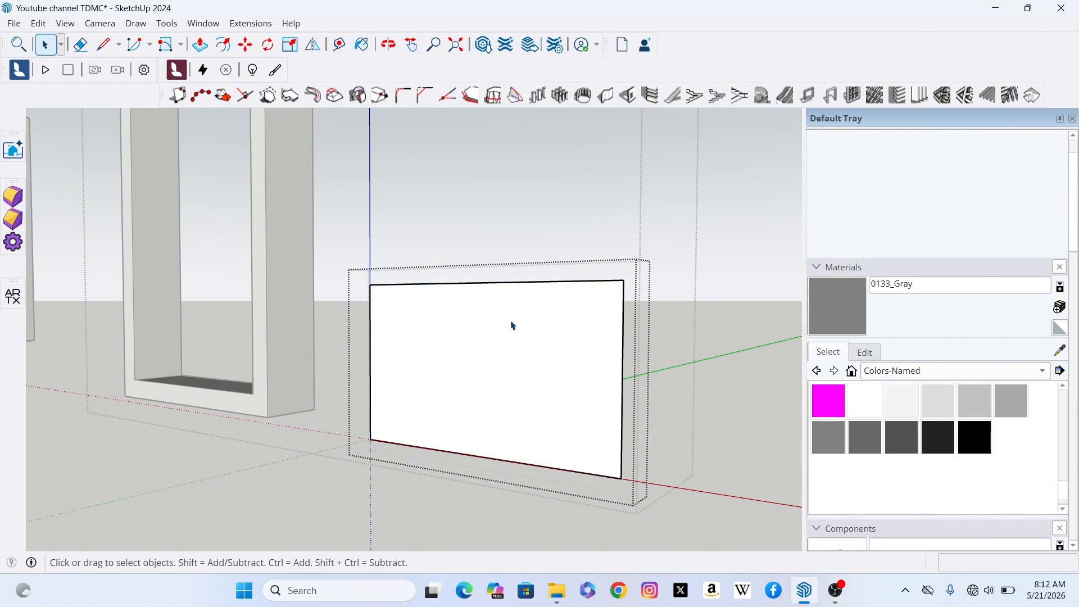
{"action": "left_click", "coordinate": [512, 325]}
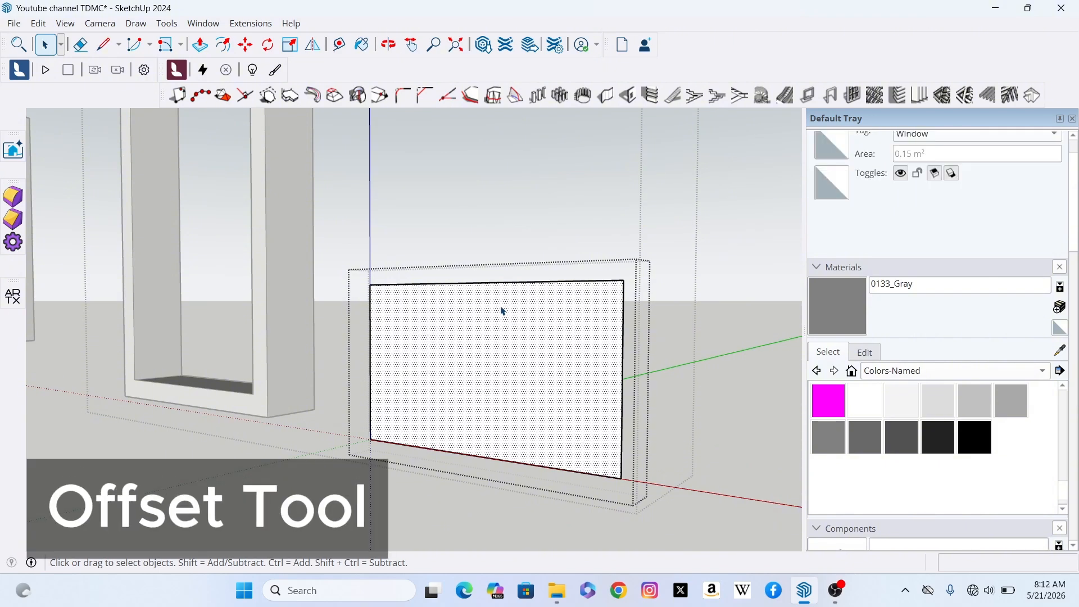
{"action": "left_click", "coordinate": [224, 45]}
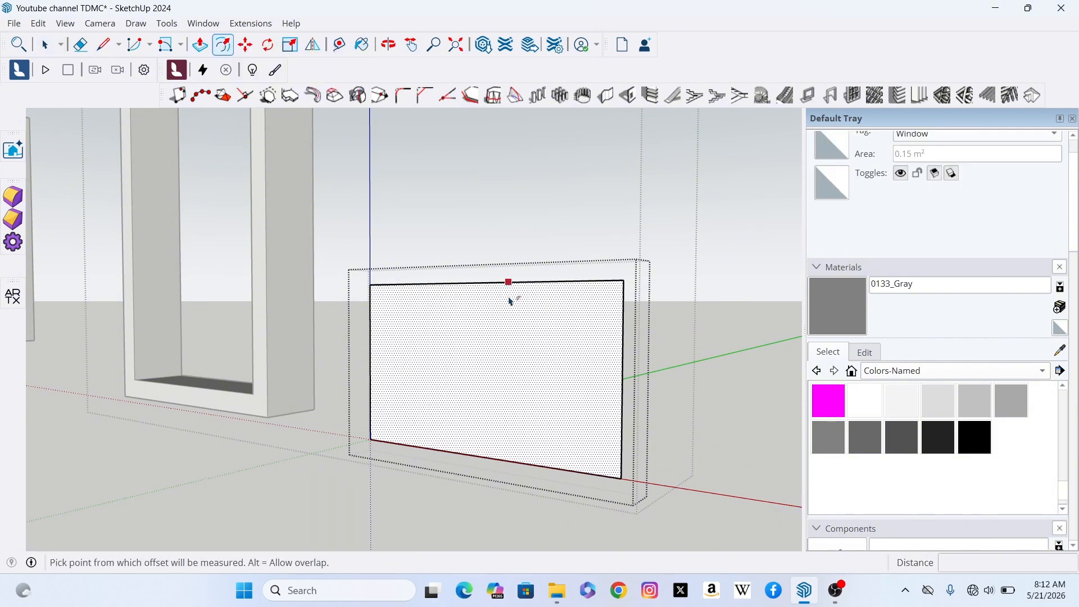
{"action": "left_click", "coordinate": [509, 283]}
{"action": "type", "text": "50"}
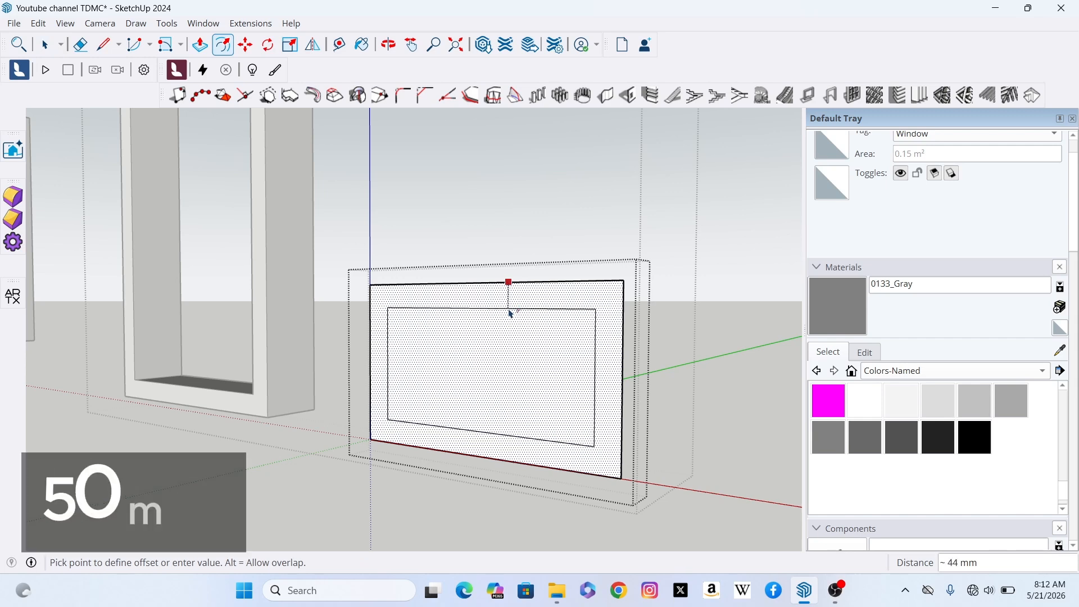
{"action": "key", "text": "Return"}
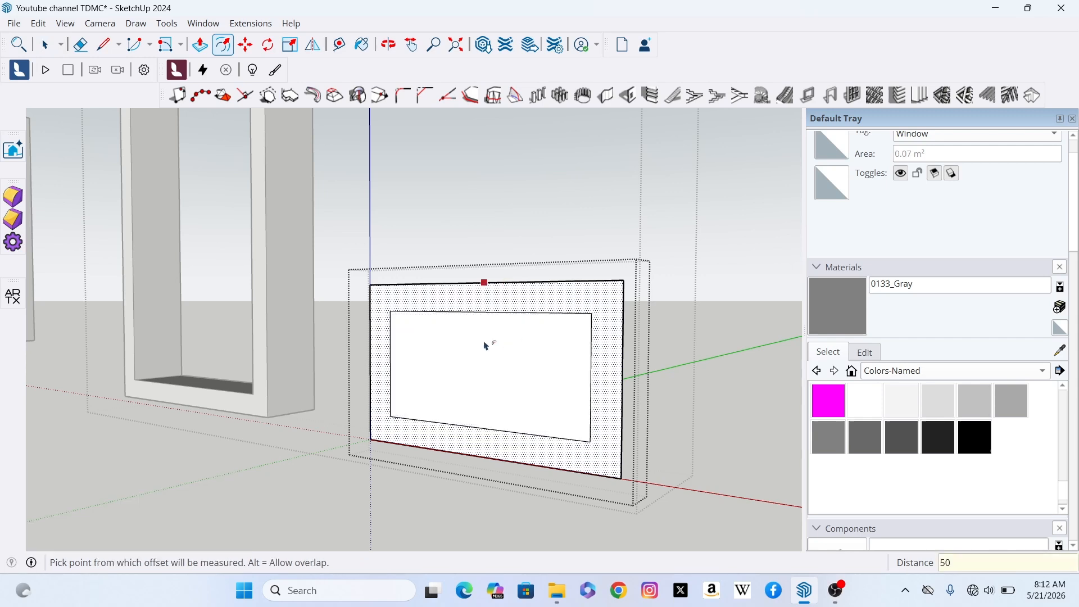
{"action": "key", "text": "Escape"}
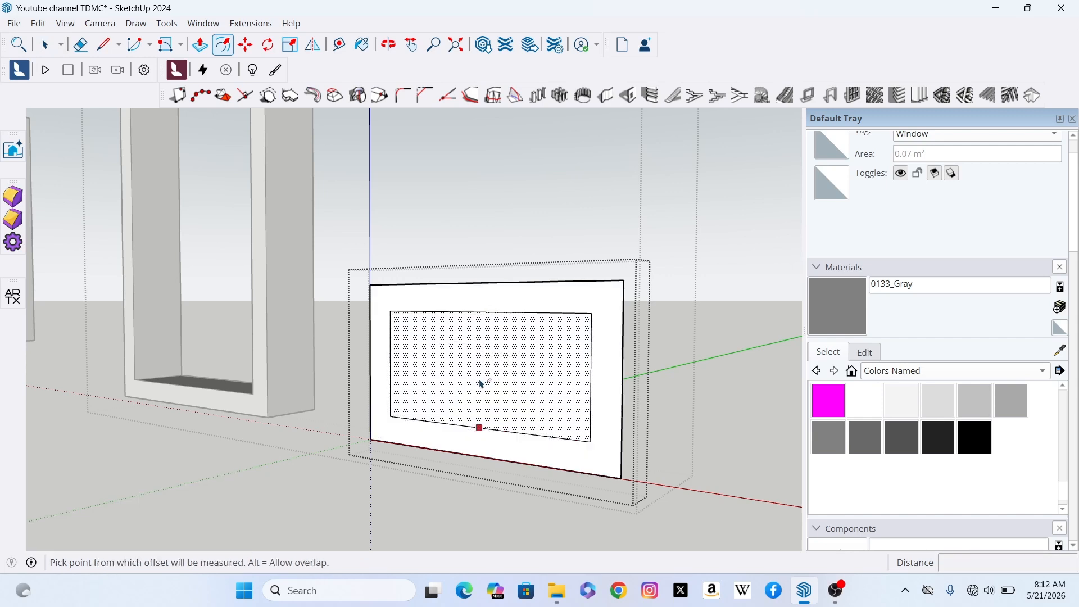
Delete the inner face of the small rectangle to leave an open border.
{"action": "left_click", "coordinate": [46, 49]}
{"action": "scroll", "coordinate": [510, 364], "scroll_direction": "up", "scroll_amount": 2}
{"action": "left_click", "coordinate": [502, 353]}
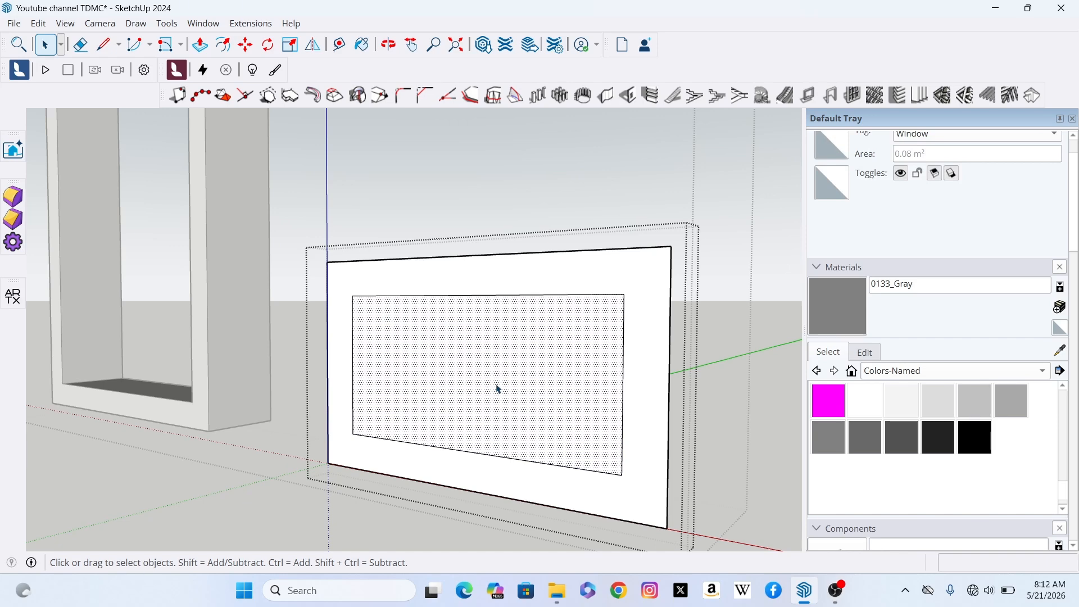
{"action": "key", "text": "Delete"}
Push/Pull the small frame's border face outward toward the viewer by 50 mm.
{"action": "left_click", "coordinate": [481, 284]}
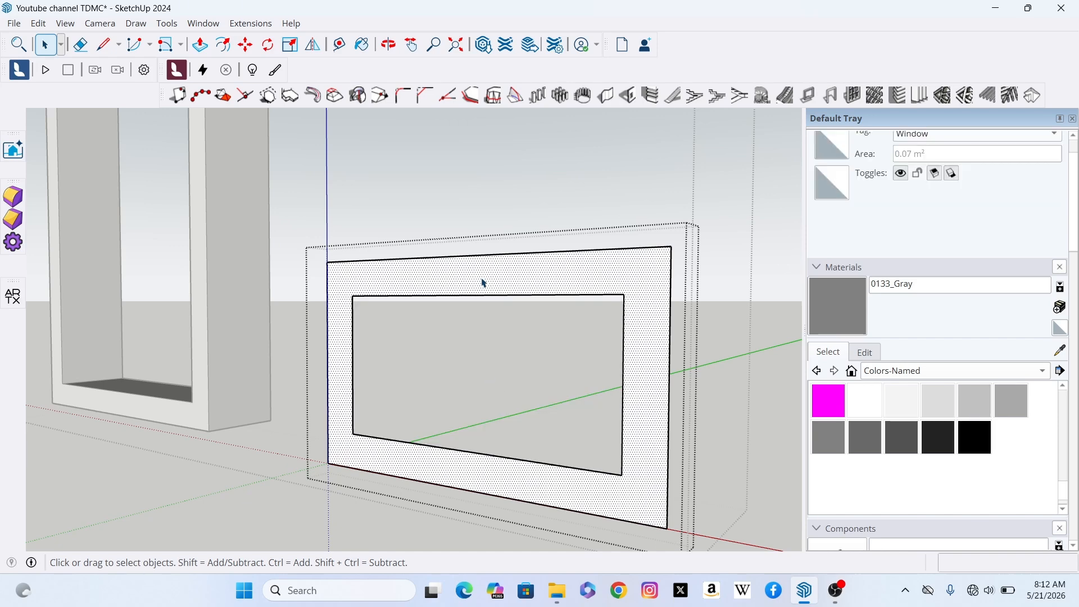
{"action": "scroll", "coordinate": [484, 281], "scroll_direction": "down", "scroll_amount": 3}
{"action": "scroll", "coordinate": [483, 279], "scroll_direction": "up", "scroll_amount": 2}
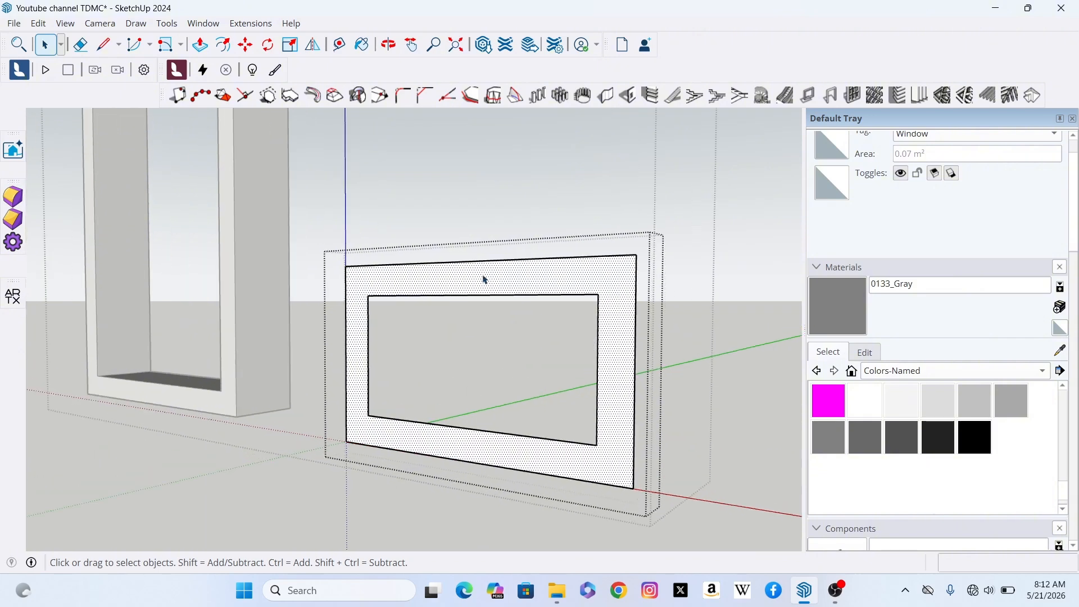
{"action": "left_click", "coordinate": [200, 44]}
{"action": "scroll", "coordinate": [373, 310], "scroll_direction": "up", "scroll_amount": 2}
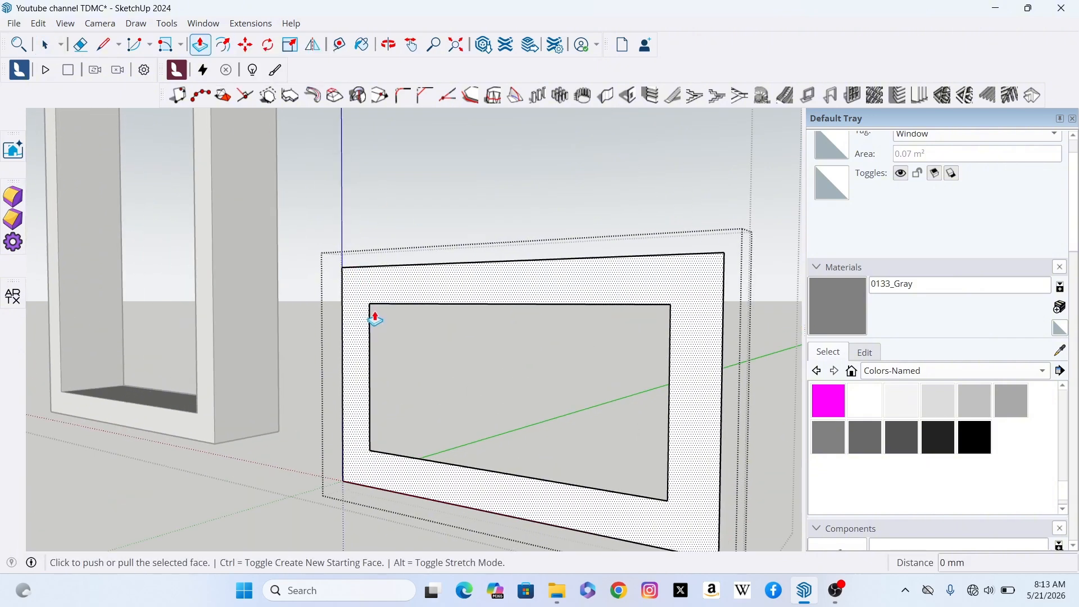
{"action": "left_click", "coordinate": [372, 310]}
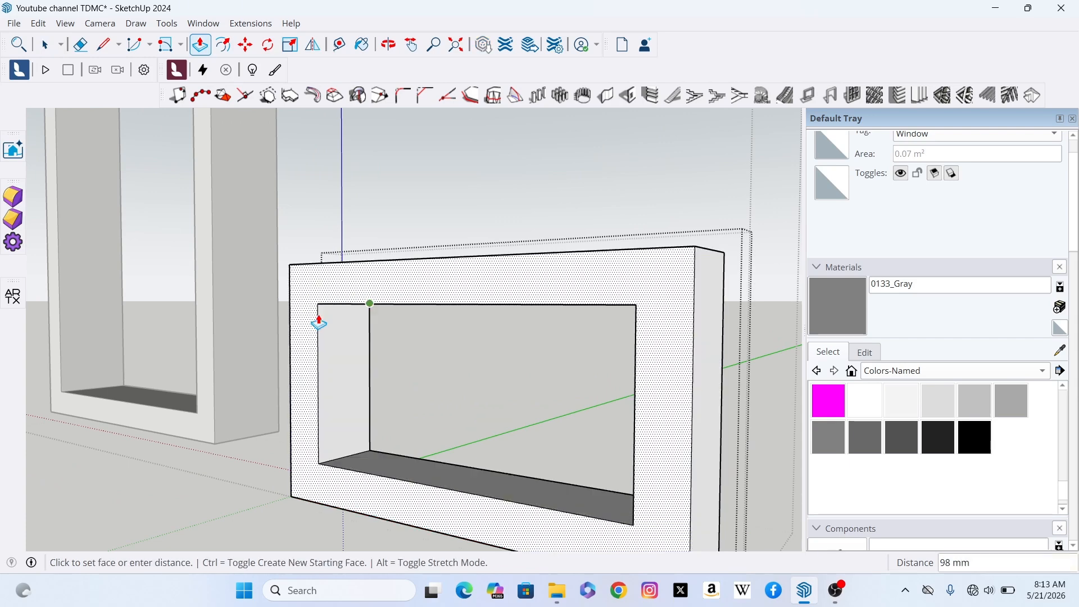
{"action": "type", "text": "50"}
{"action": "key", "text": "Return"}
{"action": "scroll", "coordinate": [447, 354], "scroll_direction": "down", "scroll_amount": 3}
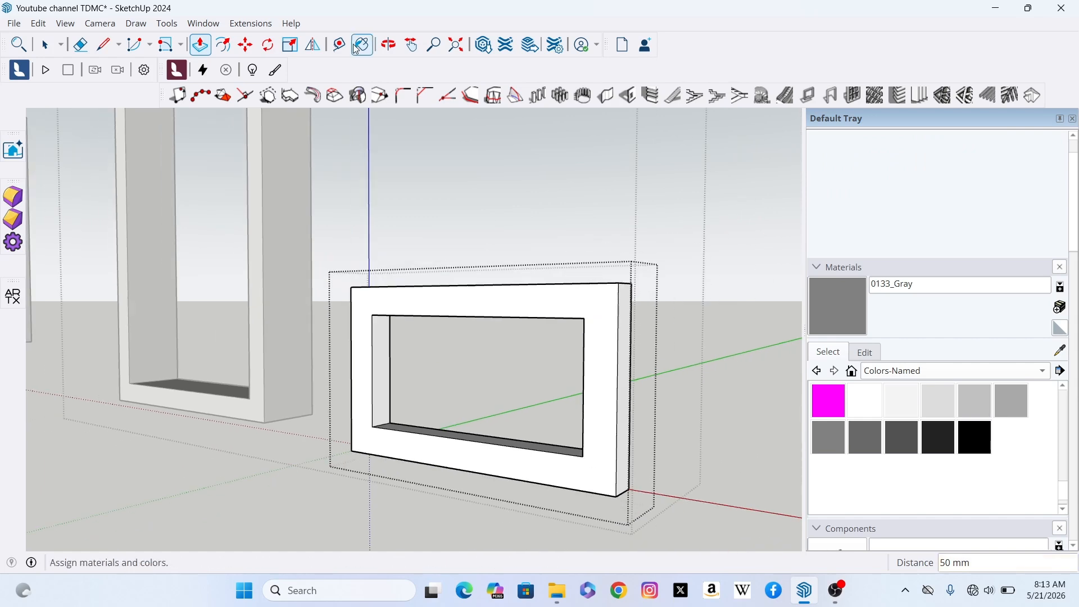
{"action": "left_click", "coordinate": [45, 45]}
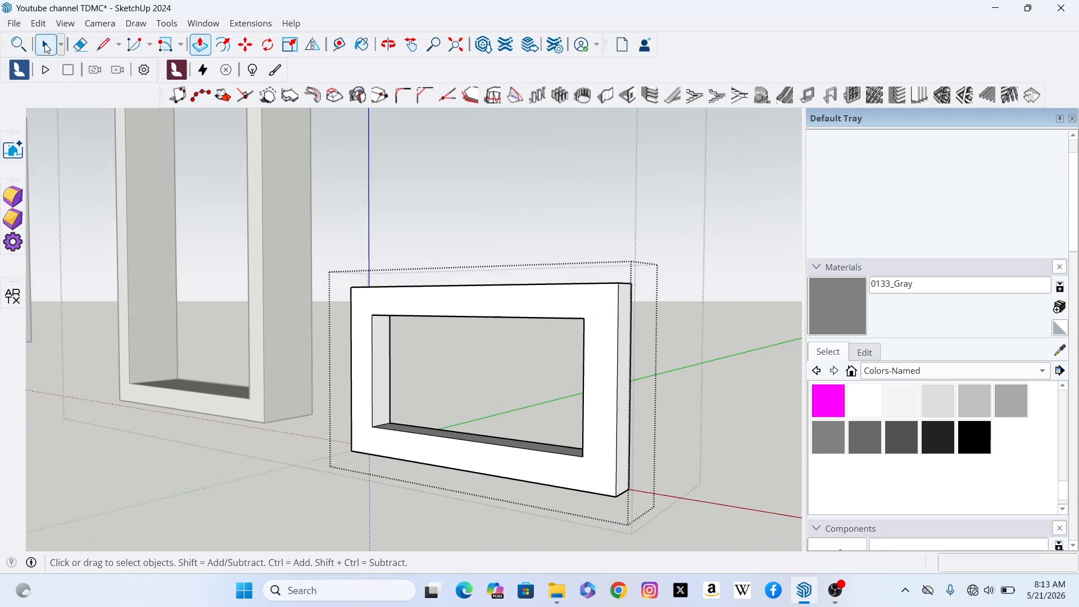
Place a horizontal guide on the small frame's inner side face, 50 mm below its top edge.
{"action": "left_click", "coordinate": [340, 49]}
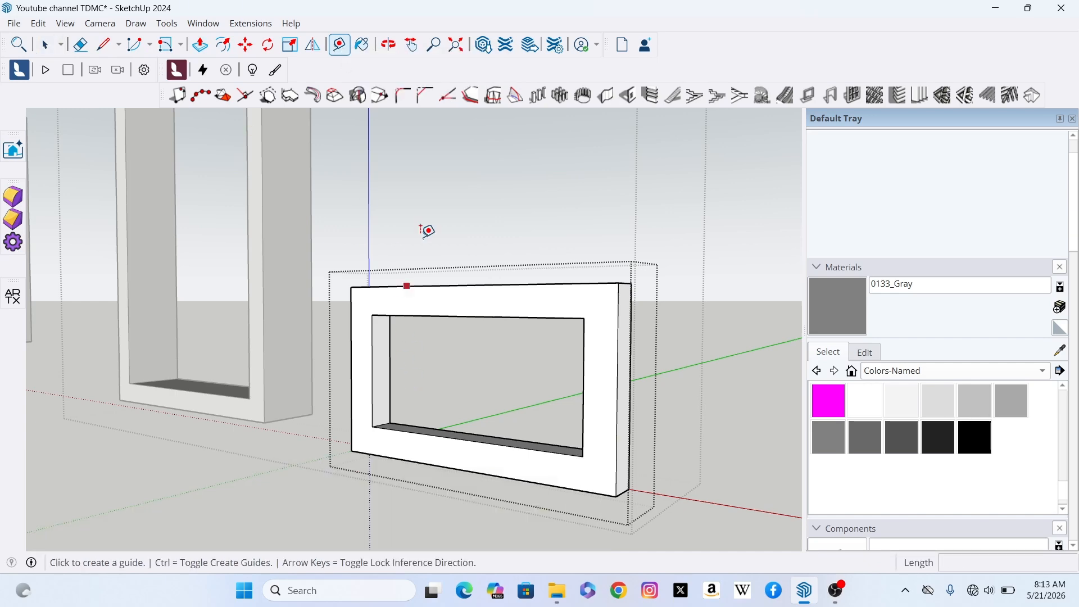
{"action": "left_click", "coordinate": [393, 45]}
{"action": "left_click_drag", "start_coordinate": [416, 348], "coordinate": [399, 390]}
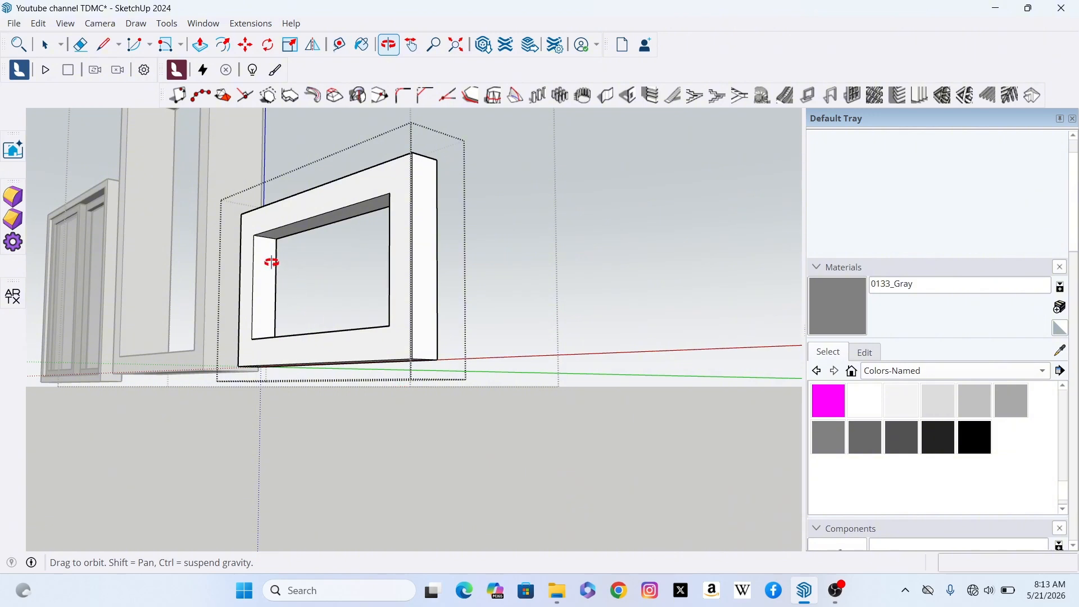
{"action": "scroll", "coordinate": [271, 262], "scroll_direction": "up", "scroll_amount": 6}
{"action": "key", "text": "t"}
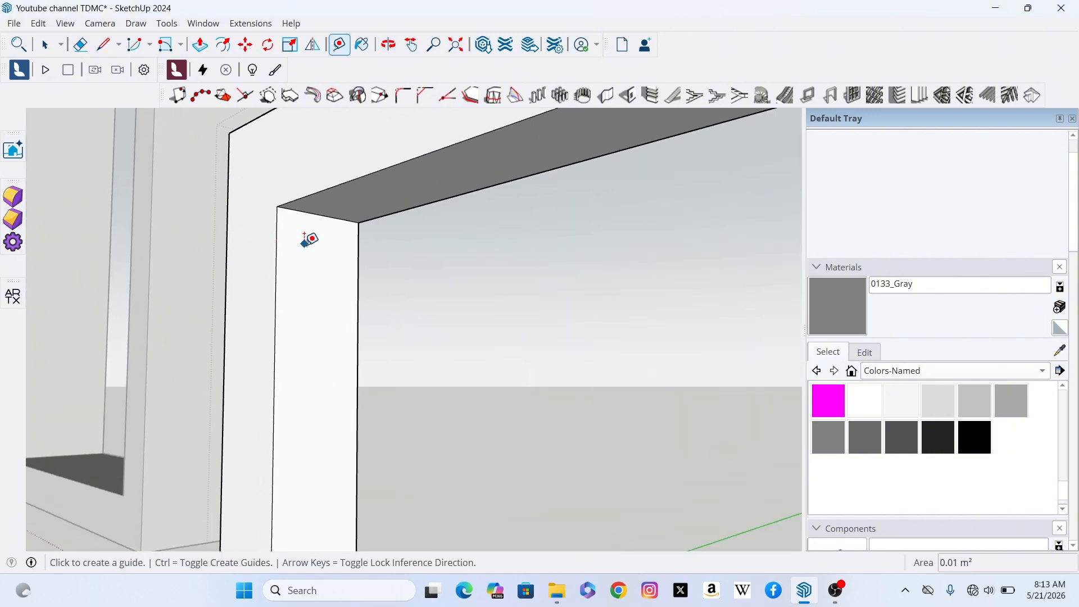
{"action": "left_click", "coordinate": [335, 216]}
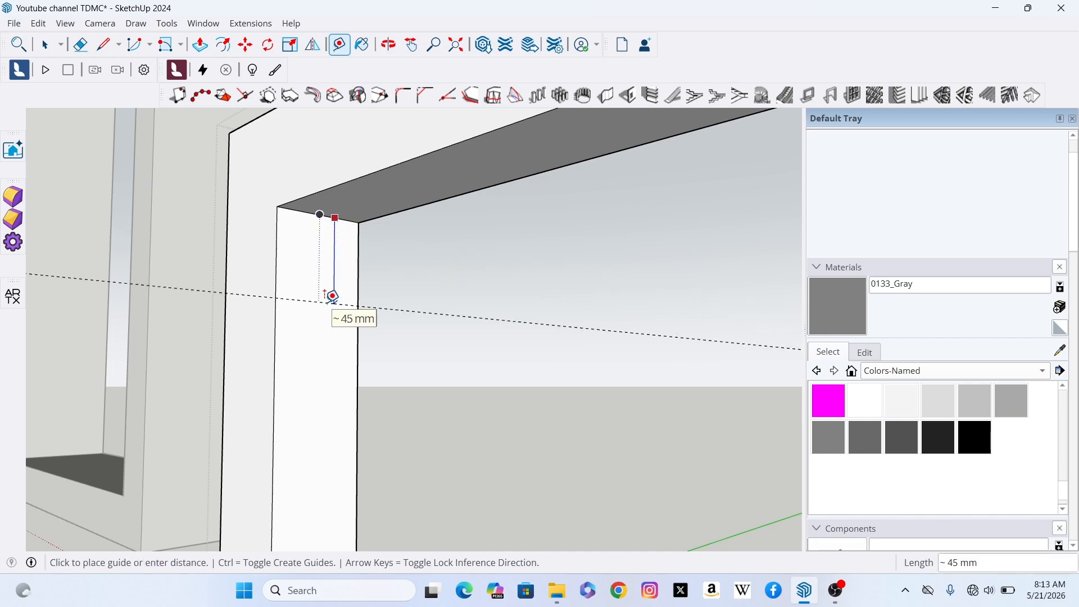
{"action": "type", "text": "50"}
{"action": "key", "text": "Return"}
Place a horizontal guide on the inner side face, 50 mm above its bottom edge.
{"action": "scroll", "coordinate": [330, 294], "scroll_direction": "down", "scroll_amount": 5}
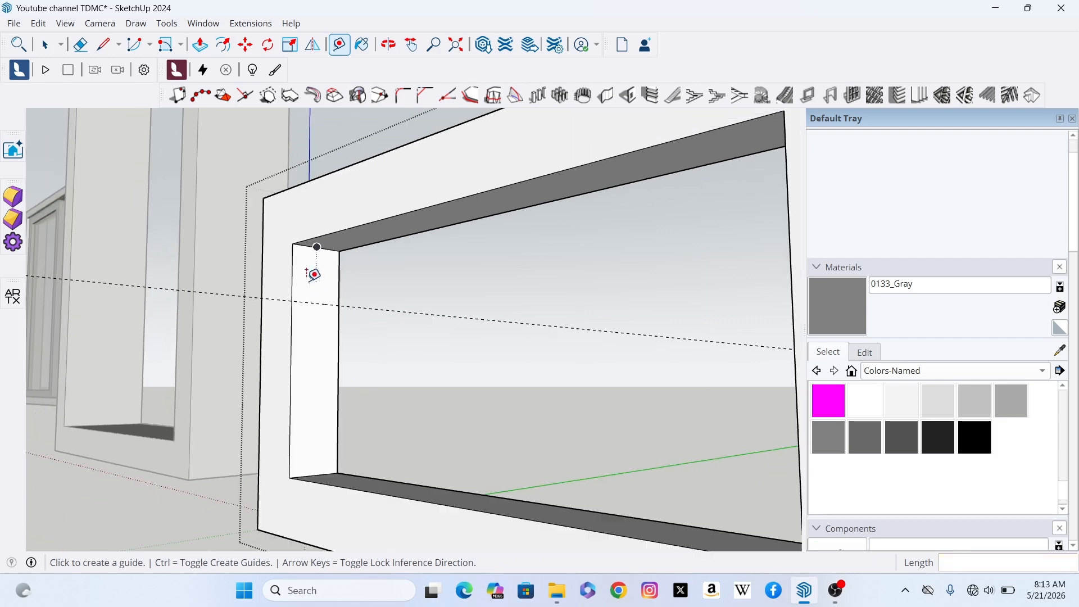
{"action": "scroll", "coordinate": [323, 420], "scroll_direction": "up", "scroll_amount": 5}
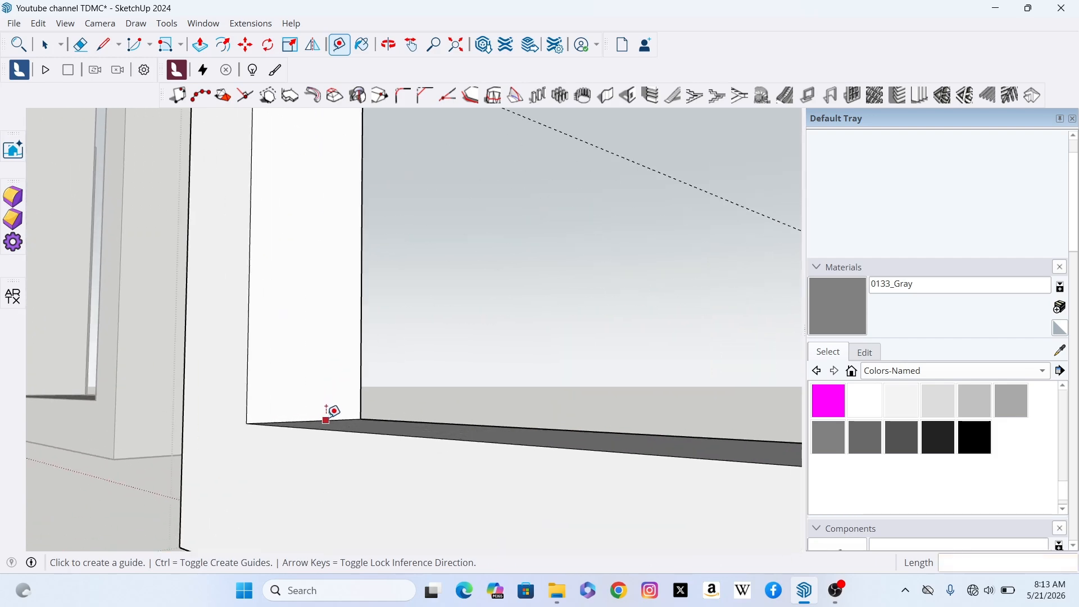
{"action": "left_click", "coordinate": [337, 419]}
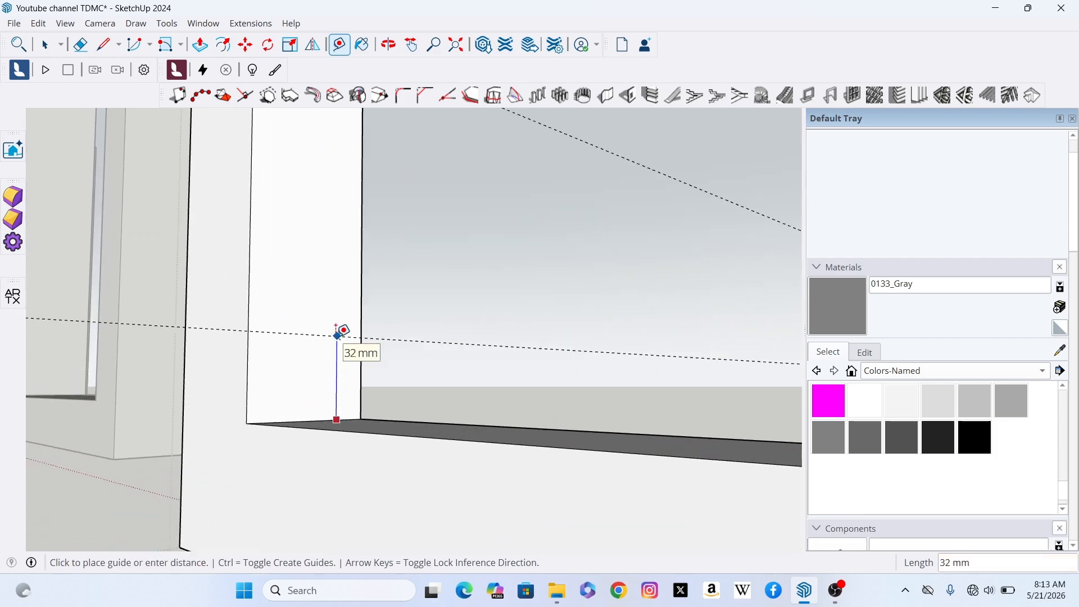
{"action": "type", "text": "50"}
{"action": "key", "text": "Return"}
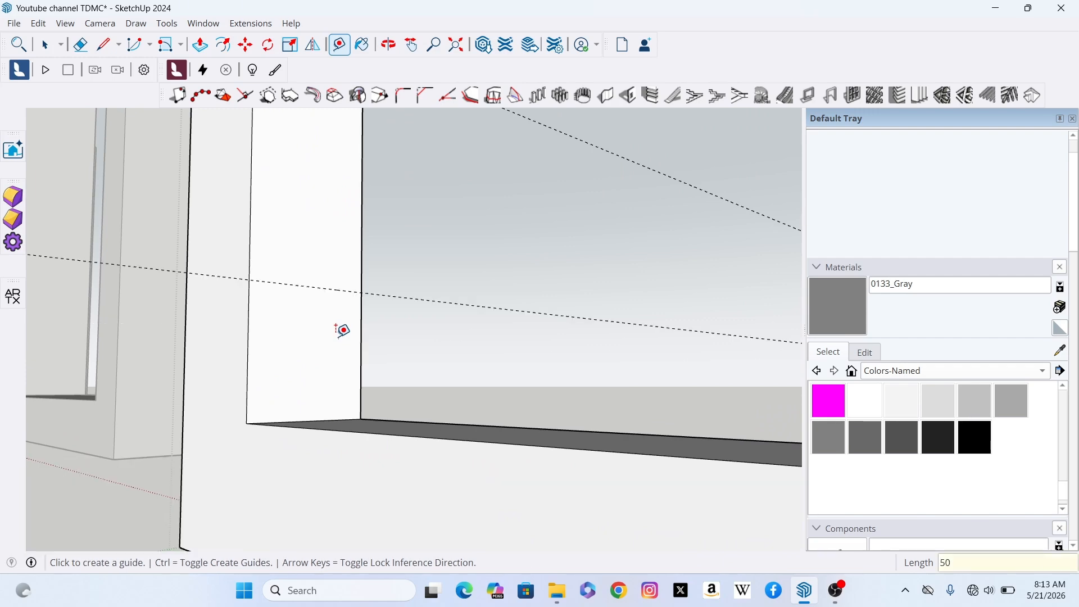
Place another horizontal guide 50 mm below the upper guide on the inner side face.
{"action": "scroll", "coordinate": [339, 348], "scroll_direction": "down", "scroll_amount": 2}
{"action": "scroll", "coordinate": [315, 169], "scroll_direction": "down", "scroll_amount": 3}
{"action": "scroll", "coordinate": [320, 185], "scroll_direction": "up", "scroll_amount": 4}
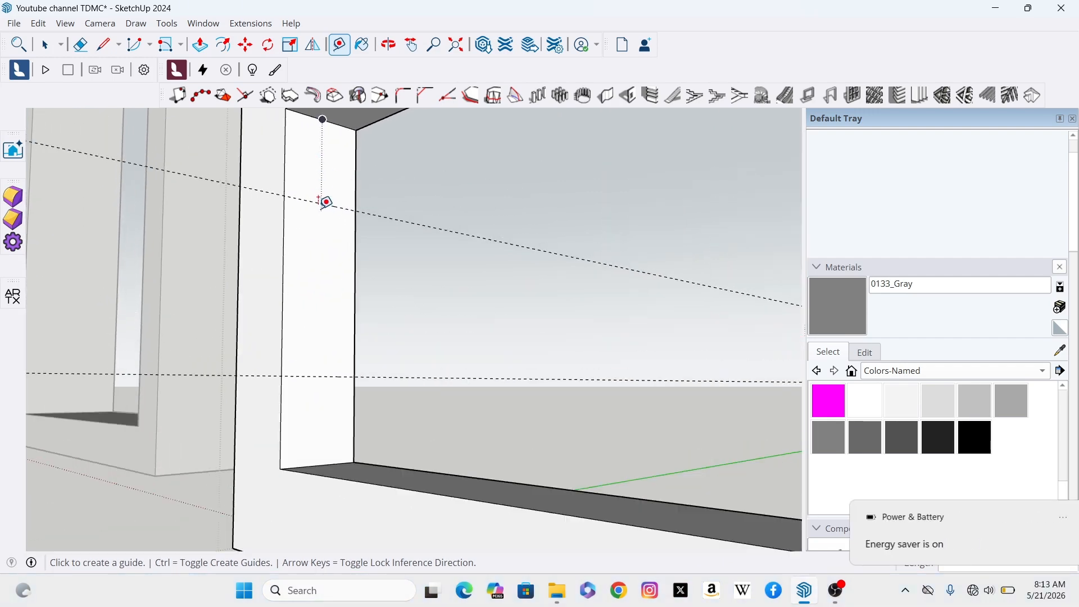
{"action": "left_click", "coordinate": [333, 207]}
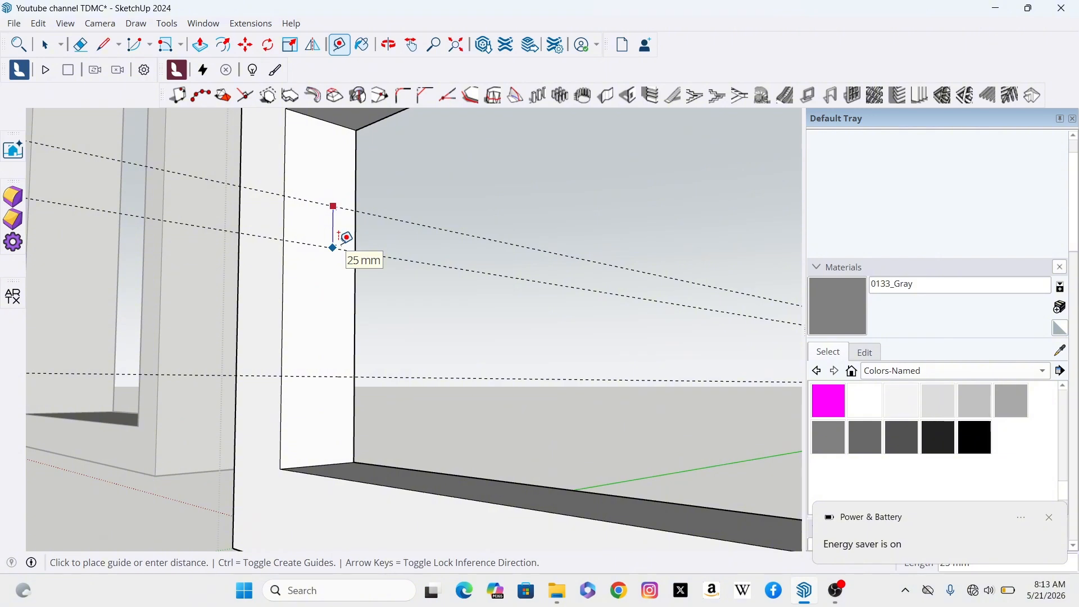
{"action": "type", "text": "50"}
{"action": "key", "text": "Return"}
Draw the upper two louver diagonals on the inner side face, each rising one 50 mm division from the front edge to the back edge.
{"action": "scroll", "coordinate": [366, 501], "scroll_direction": "down", "scroll_amount": 3}
{"action": "scroll", "coordinate": [313, 234], "scroll_direction": "up", "scroll_amount": 5}
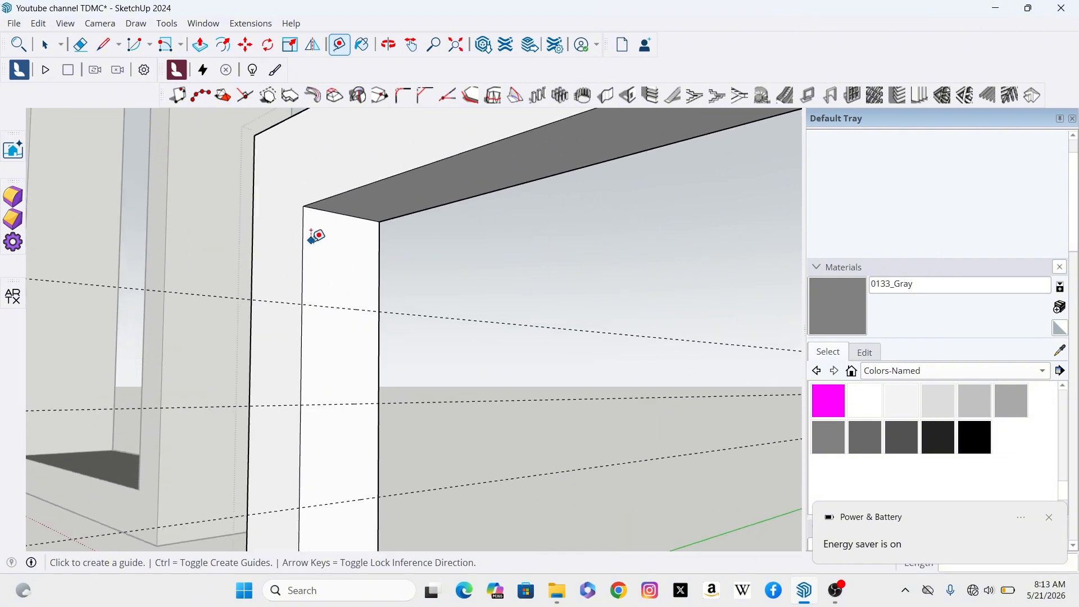
{"action": "left_click", "coordinate": [101, 51]}
{"action": "scroll", "coordinate": [309, 329], "scroll_direction": "up", "scroll_amount": 2}
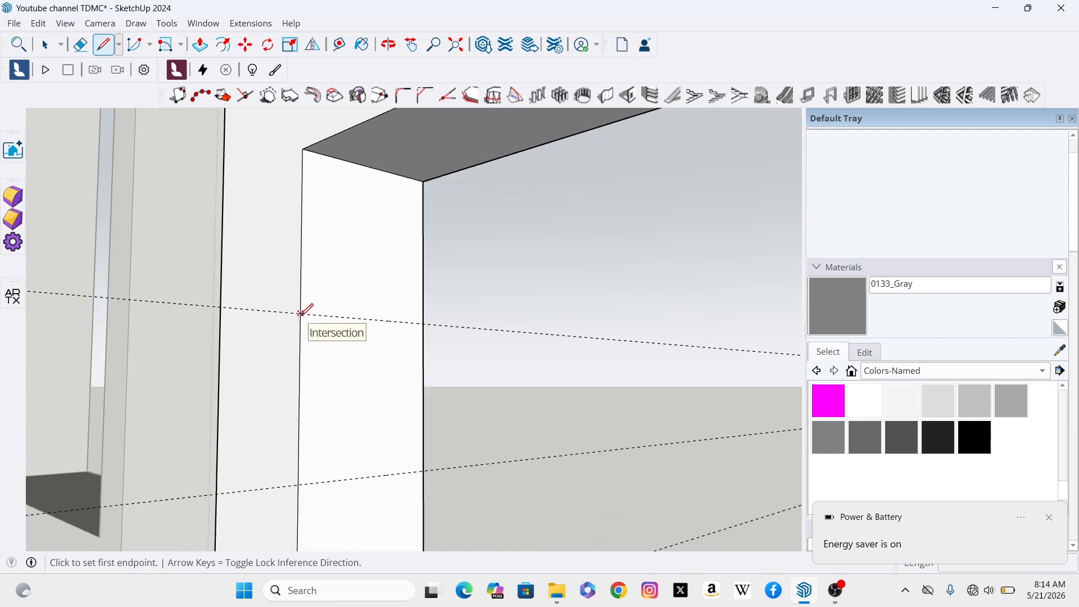
{"action": "left_click", "coordinate": [301, 313]}
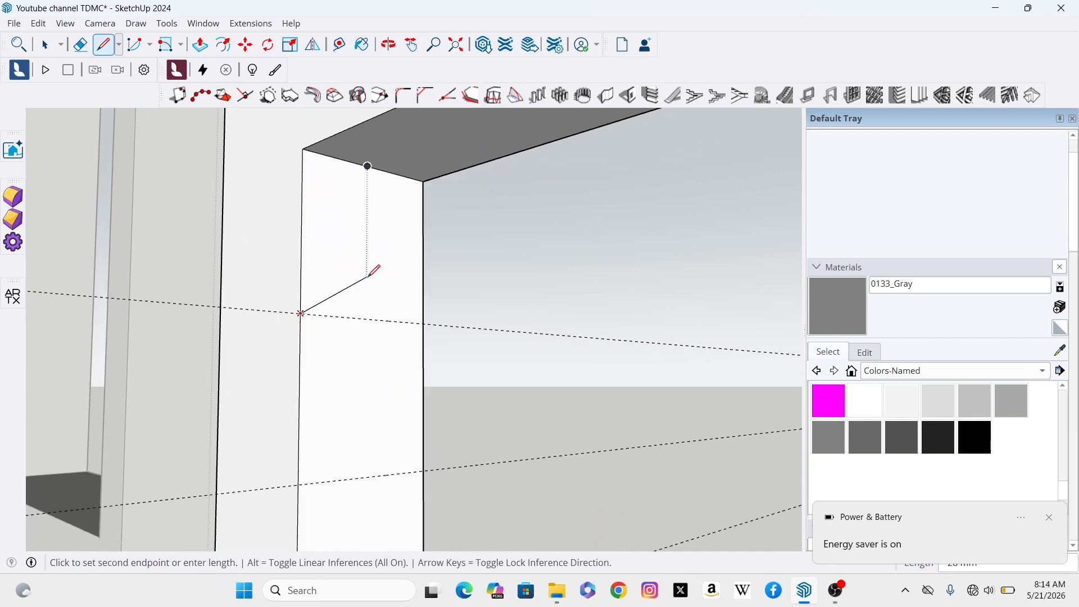
{"action": "left_click", "coordinate": [423, 181]}
{"action": "scroll", "coordinate": [333, 237], "scroll_direction": "down", "scroll_amount": 4}
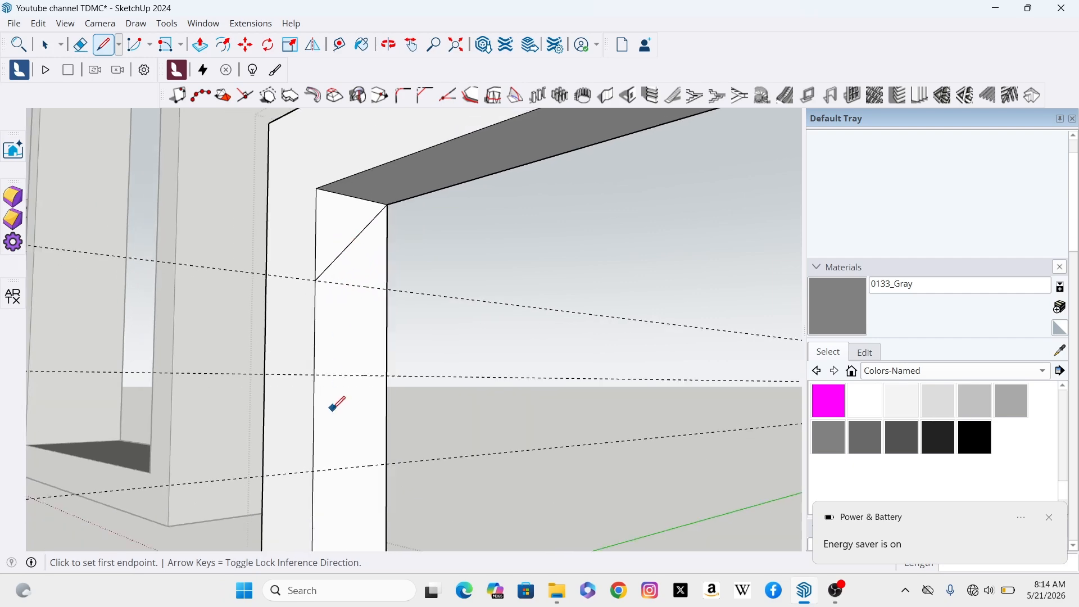
{"action": "scroll", "coordinate": [321, 394], "scroll_direction": "up", "scroll_amount": 2}
{"action": "left_click", "coordinate": [313, 371]}
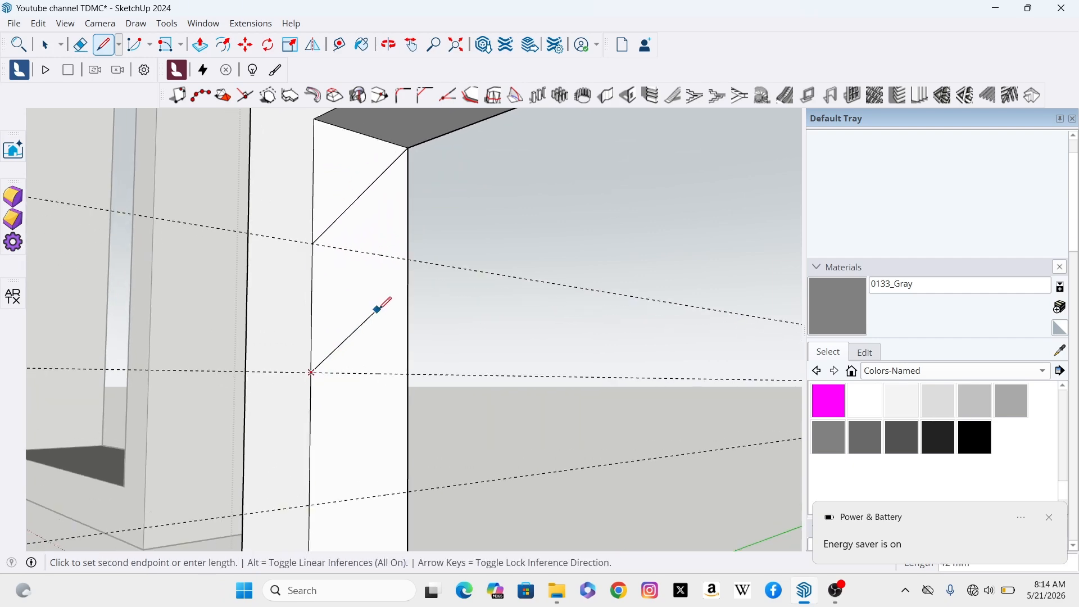
{"action": "left_click", "coordinate": [408, 259]}
Draw the lower two louver diagonals from the lowest guide and the bottom front corner up to the back edge, one division higher.
{"action": "scroll", "coordinate": [366, 378], "scroll_direction": "down", "scroll_amount": 3}
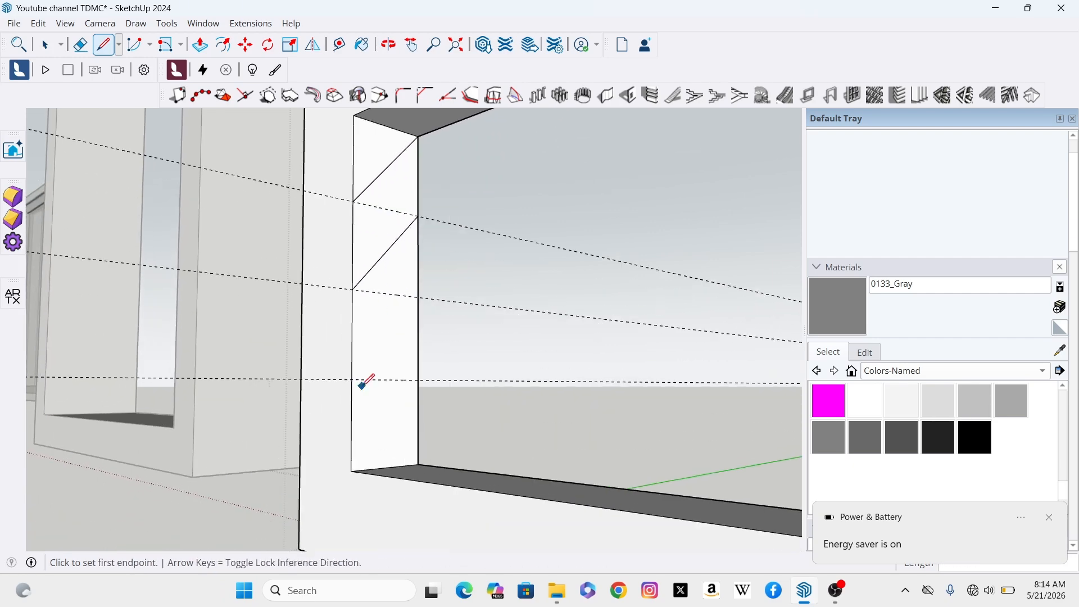
{"action": "scroll", "coordinate": [358, 377], "scroll_direction": "up", "scroll_amount": 2}
{"action": "left_click", "coordinate": [350, 376]}
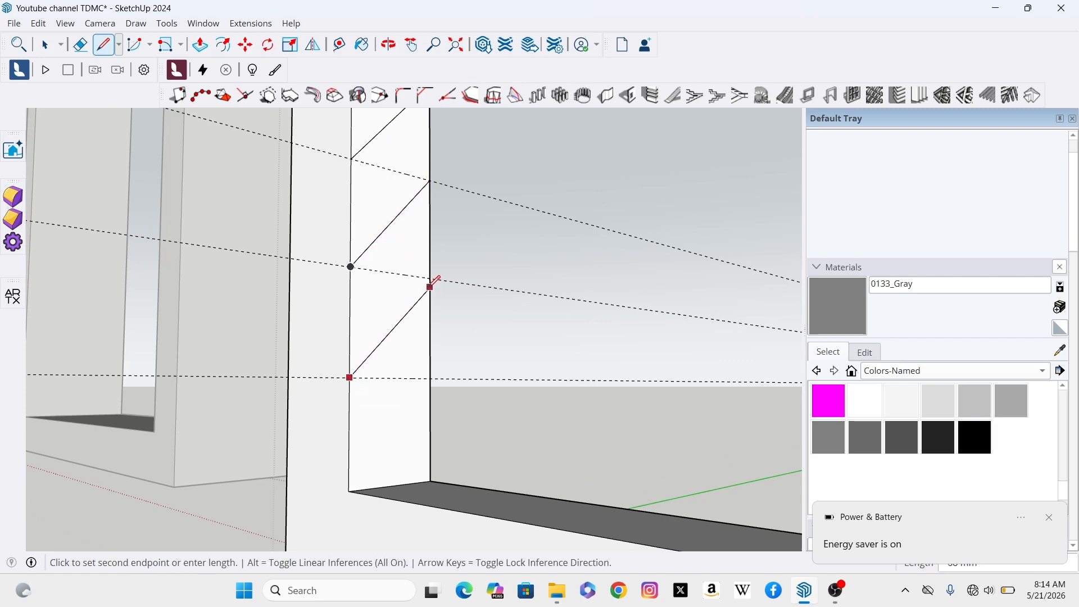
{"action": "left_click", "coordinate": [430, 278]}
{"action": "scroll", "coordinate": [387, 327], "scroll_direction": "down", "scroll_amount": 3}
{"action": "scroll", "coordinate": [364, 422], "scroll_direction": "up", "scroll_amount": 4}
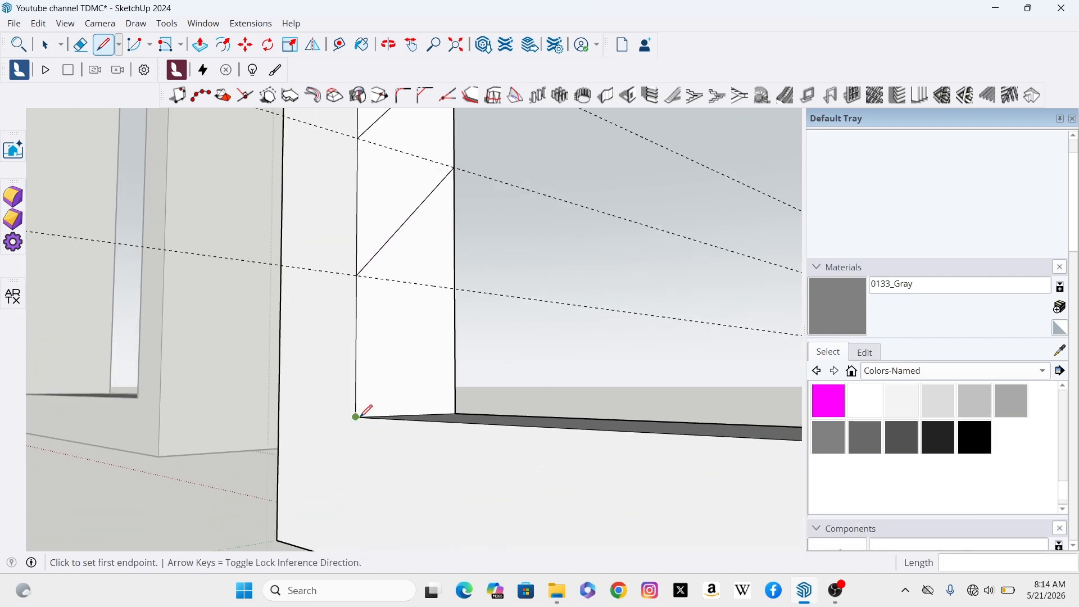
{"action": "left_click", "coordinate": [356, 416]}
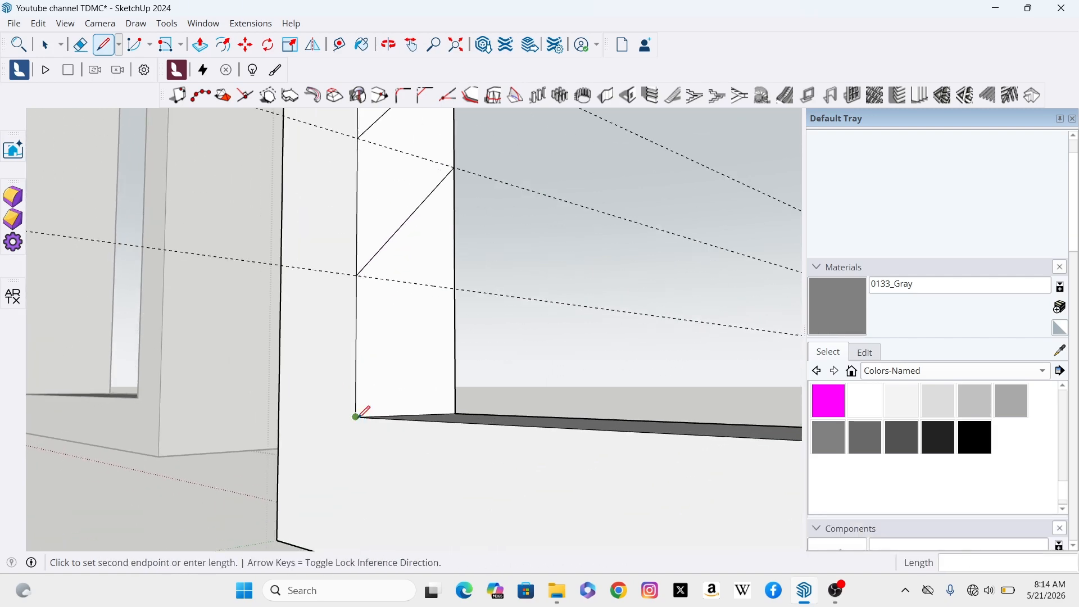
{"action": "left_click", "coordinate": [456, 287]}
Place parallel guides 5 mm below each of the upper two diagonals with the Tape Measure.
{"action": "scroll", "coordinate": [399, 324], "scroll_direction": "down", "scroll_amount": 2}
{"action": "scroll", "coordinate": [405, 174], "scroll_direction": "up", "scroll_amount": 2}
{"action": "scroll", "coordinate": [388, 198], "scroll_direction": "down", "scroll_amount": 1}
{"action": "left_click", "coordinate": [340, 45]}
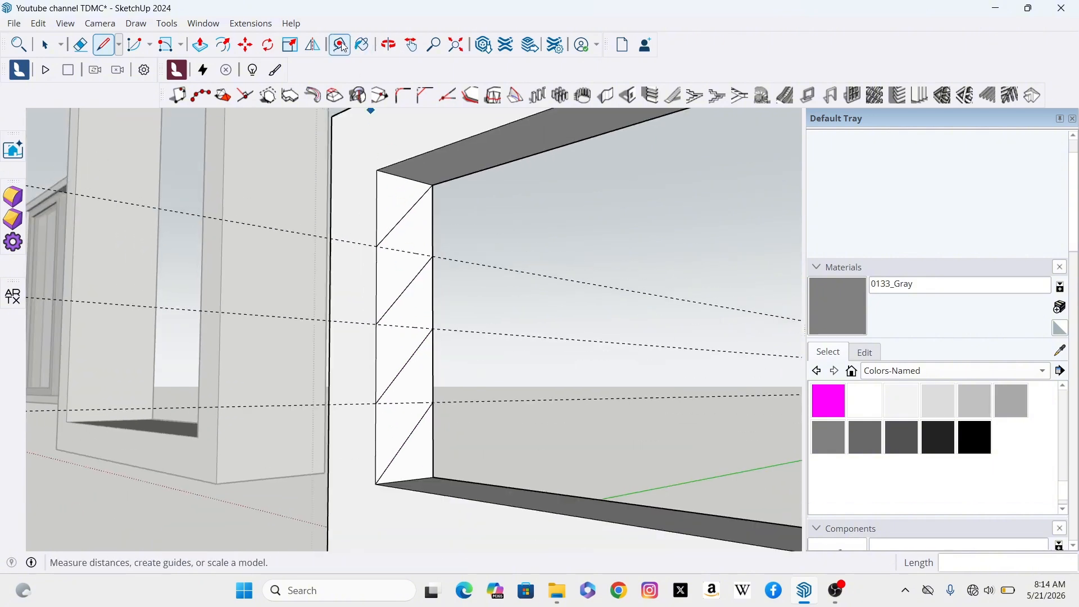
{"action": "scroll", "coordinate": [399, 187], "scroll_direction": "up", "scroll_amount": 3}
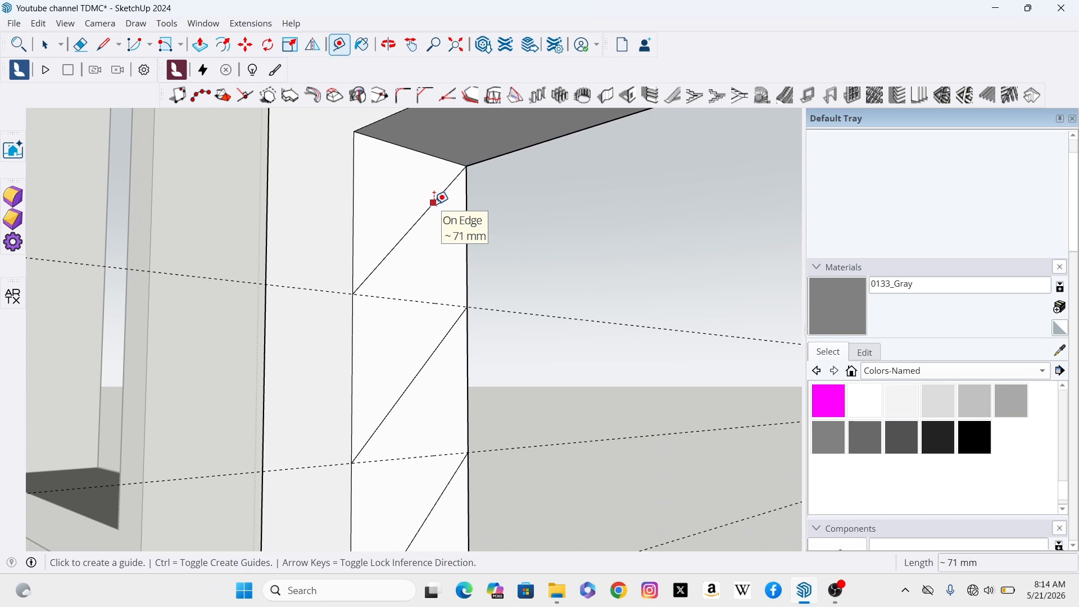
{"action": "left_click", "coordinate": [433, 202]}
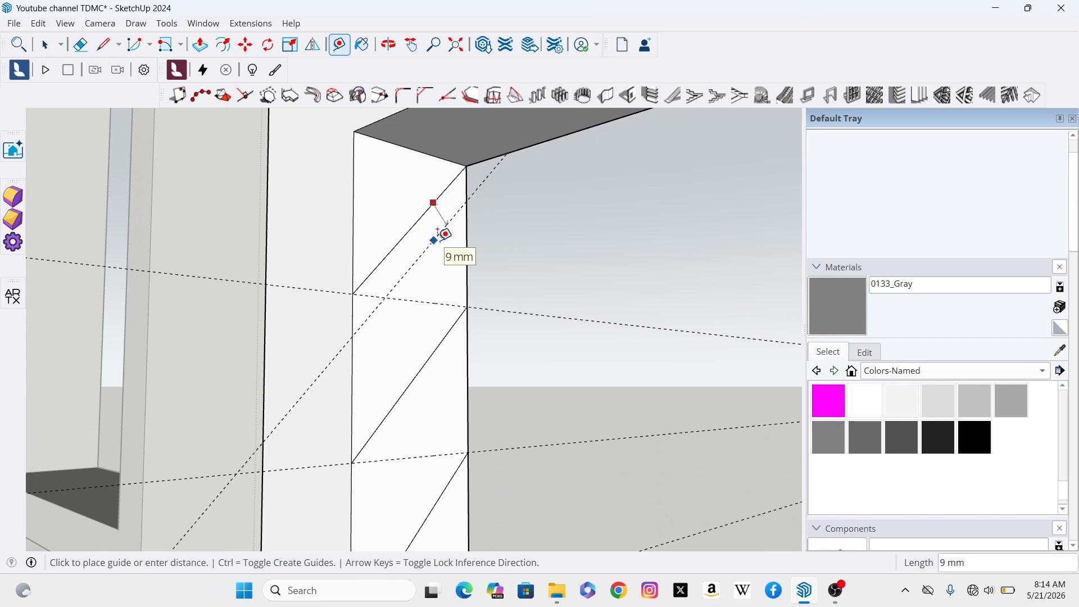
{"action": "type", "text": "5mm"}
{"action": "key", "text": "Return"}
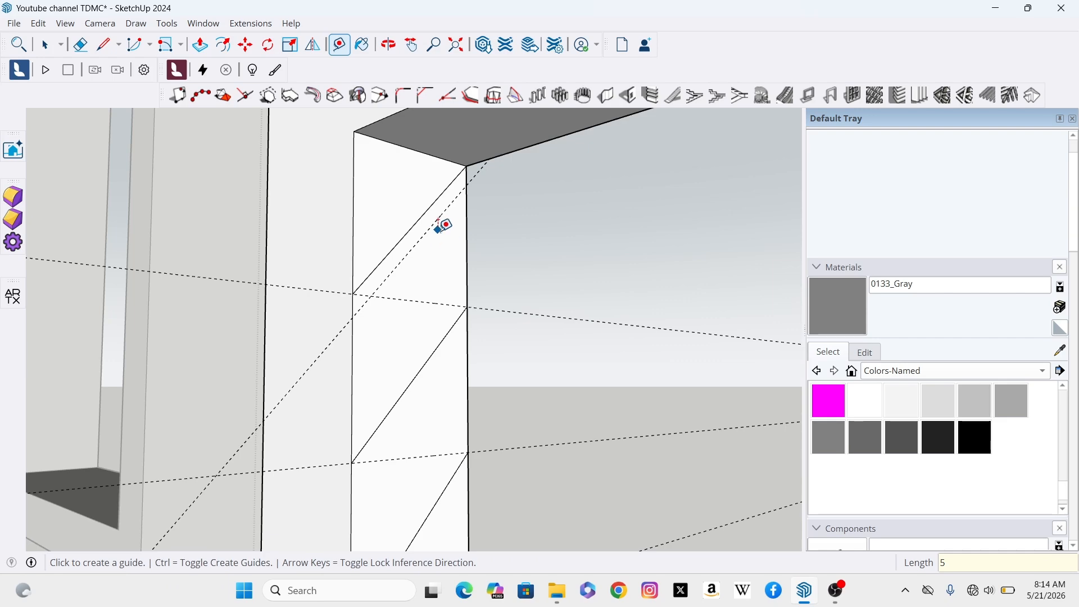
{"action": "middle_click_drag", "start_coordinate": [442, 226], "coordinate": [404, 314]}
{"action": "left_click", "coordinate": [402, 273]}
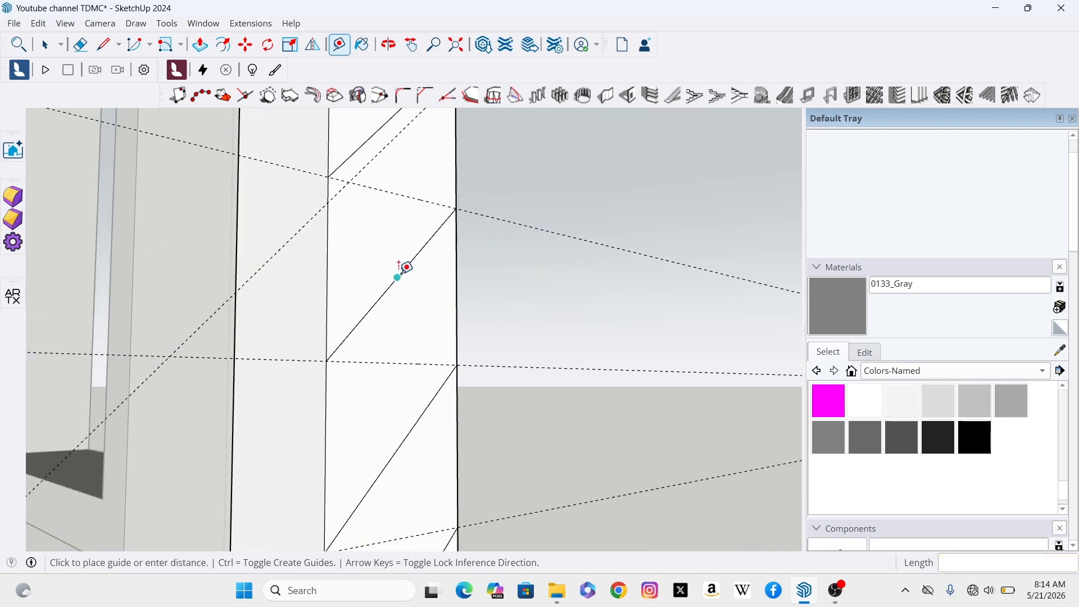
{"action": "type", "text": "5mm"}
{"action": "key", "text": "Return"}
Place parallel guides 5 mm below the third diagonal and 5 mm above the lowest diagonal.
{"action": "middle_click_drag", "start_coordinate": [397, 289], "coordinate": [406, 398]}
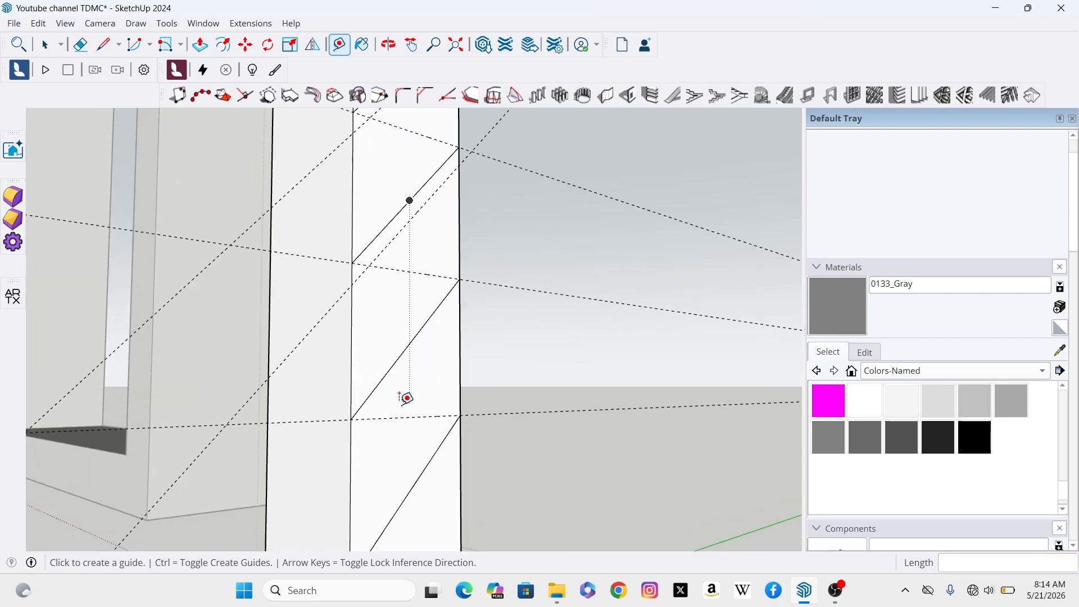
{"action": "left_click", "coordinate": [419, 331]}
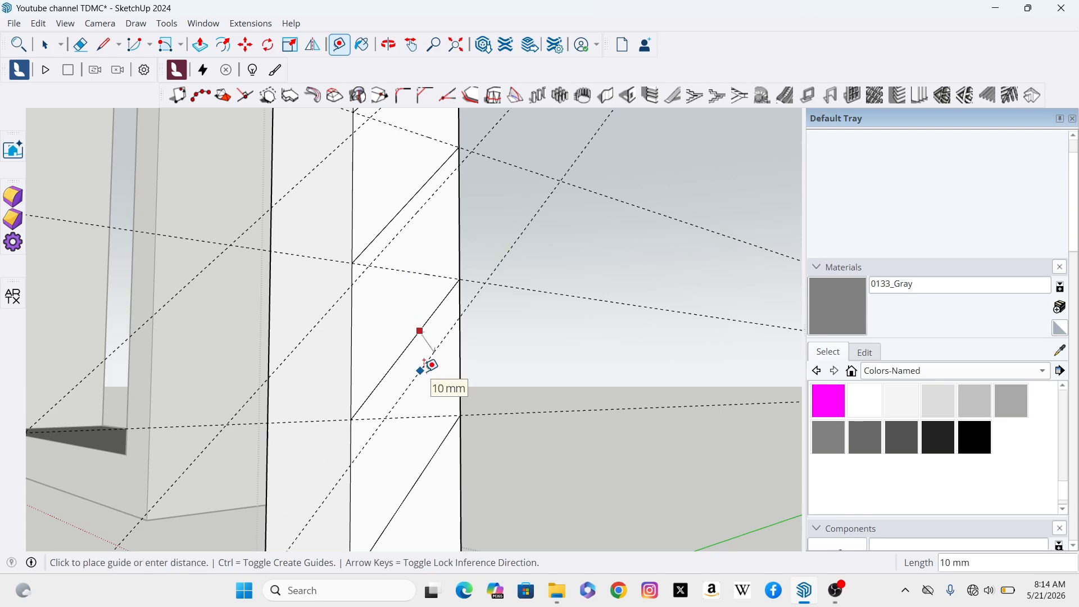
{"action": "key", "text": "Return"}
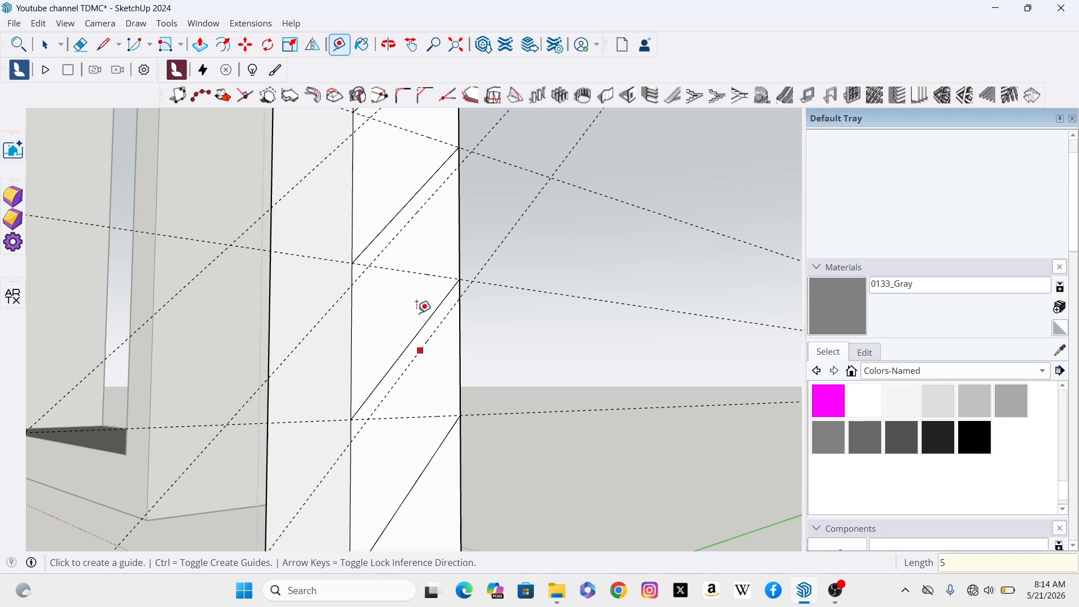
{"action": "mouse_move", "coordinate": [423, 307]}
{"action": "middle_mouse_down"}
{"action": "mouse_move", "coordinate": [417, 434]}
{"action": "mouse_move", "coordinate": [434, 402]}
{"action": "middle_mouse_up"}
{"action": "left_click", "coordinate": [437, 366]}
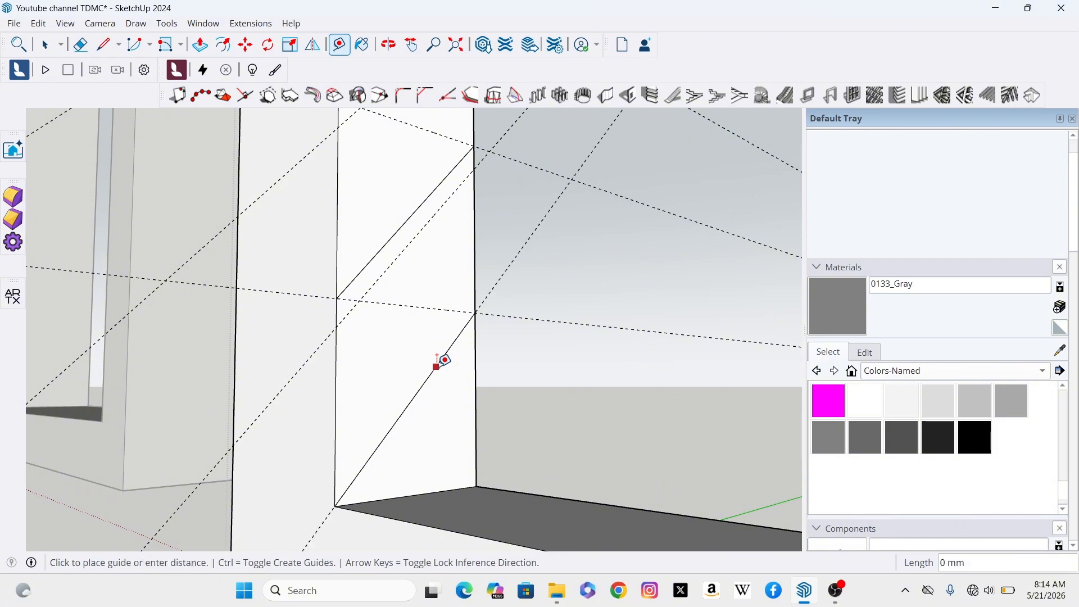
{"action": "type", "text": "5"}
{"action": "key", "text": "Return"}
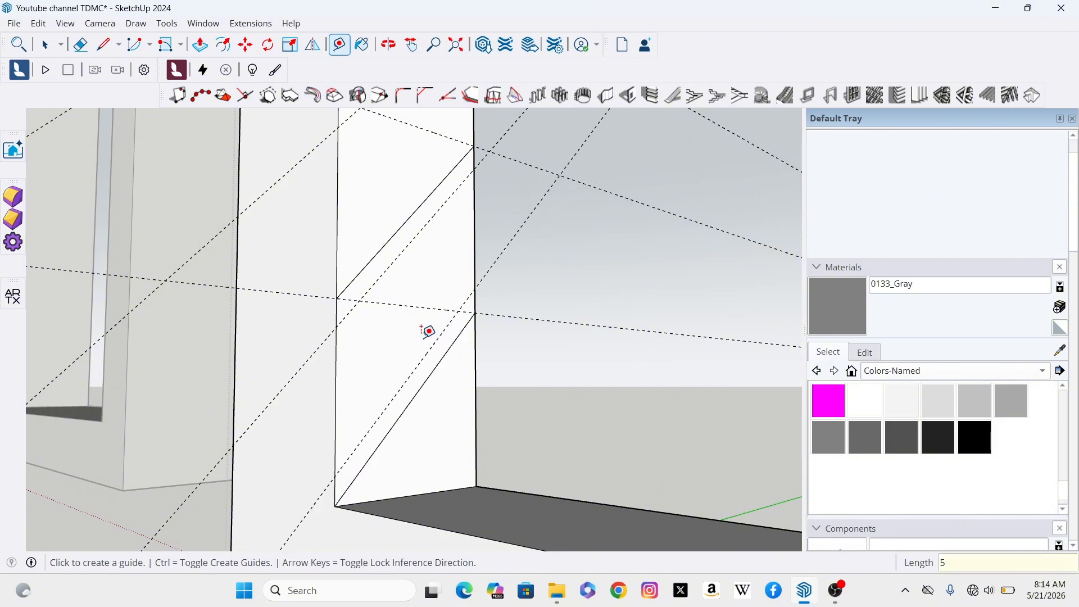
Draw lines along the 5 mm guides under the upper two diagonals, spanning the side face from front edge to back edge.
{"action": "middle_click_drag", "start_coordinate": [428, 331], "coordinate": [474, 378]}
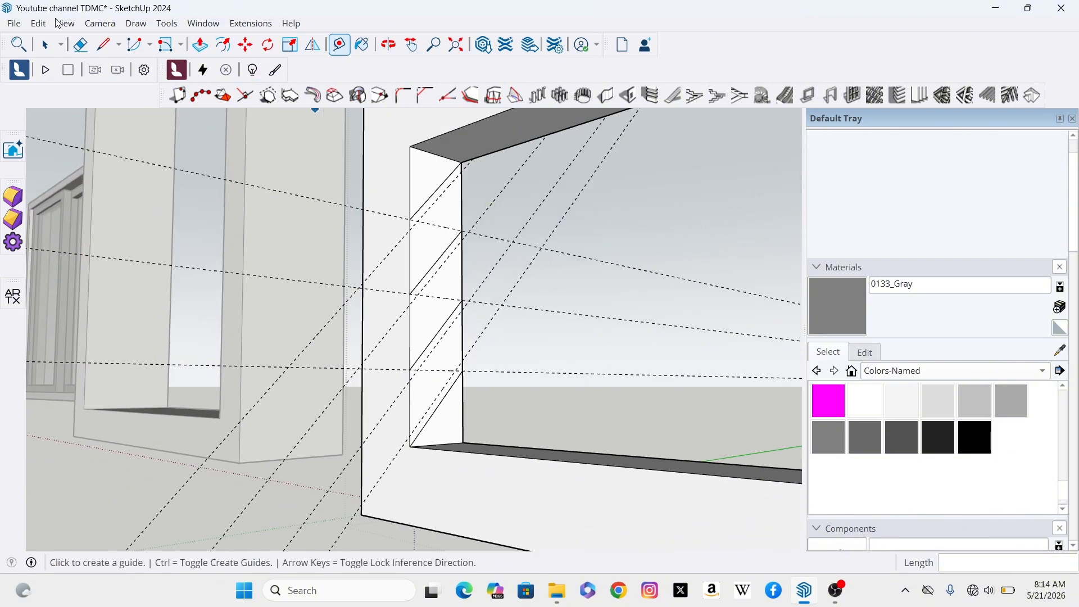
{"action": "left_click", "coordinate": [103, 48]}
{"action": "scroll", "coordinate": [376, 221], "scroll_direction": "up", "scroll_amount": 5}
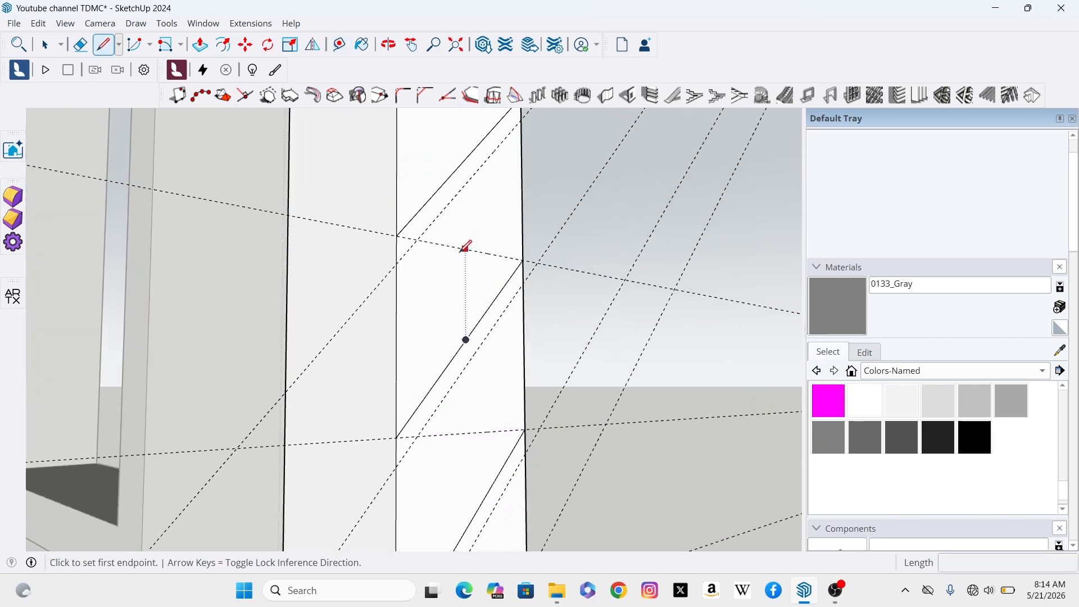
{"action": "left_click", "coordinate": [398, 258]}
{"action": "scroll", "coordinate": [351, 322], "scroll_direction": "down", "scroll_amount": 3}
{"action": "scroll", "coordinate": [475, 195], "scroll_direction": "up", "scroll_amount": 1}
{"action": "scroll", "coordinate": [447, 207], "scroll_direction": "up", "scroll_amount": 1}
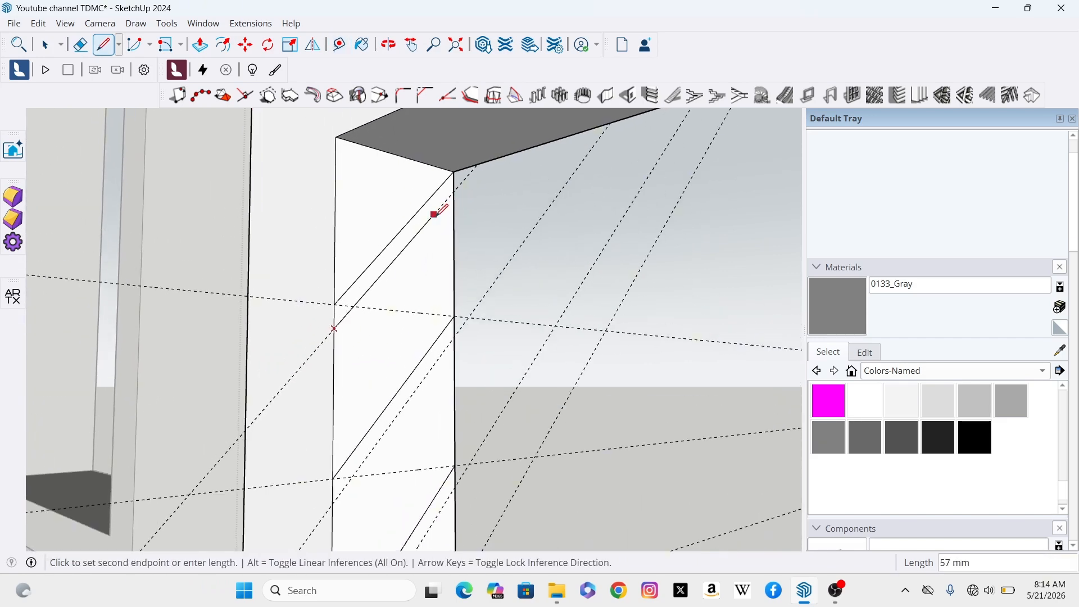
{"action": "left_click", "coordinate": [455, 191]}
{"action": "scroll", "coordinate": [393, 337], "scroll_direction": "down", "scroll_amount": 2}
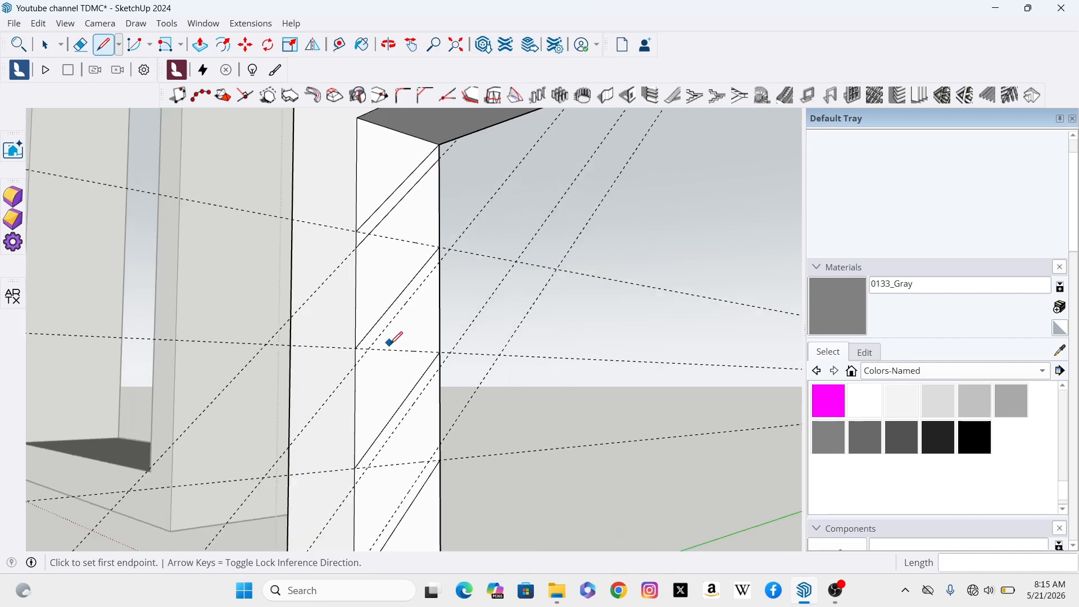
{"action": "scroll", "coordinate": [359, 375], "scroll_direction": "up", "scroll_amount": 3}
{"action": "left_click", "coordinate": [339, 372]}
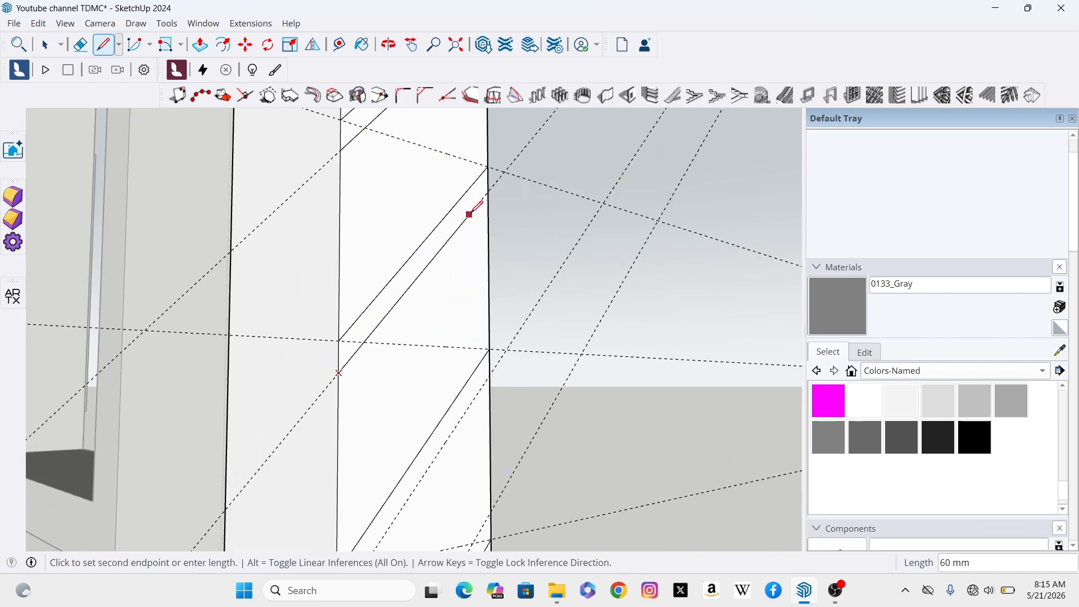
{"action": "left_click", "coordinate": [488, 192]}
Draw lines along the 5 mm guides under the third diagonal and above the lowest diagonal, from front edge to back edge.
{"action": "scroll", "coordinate": [472, 174], "scroll_direction": "down", "scroll_amount": 2}
{"action": "scroll", "coordinate": [418, 385], "scroll_direction": "up", "scroll_amount": 3}
{"action": "left_click", "coordinate": [379, 386]}
{"action": "scroll", "coordinate": [409, 325], "scroll_direction": "down", "scroll_amount": 2}
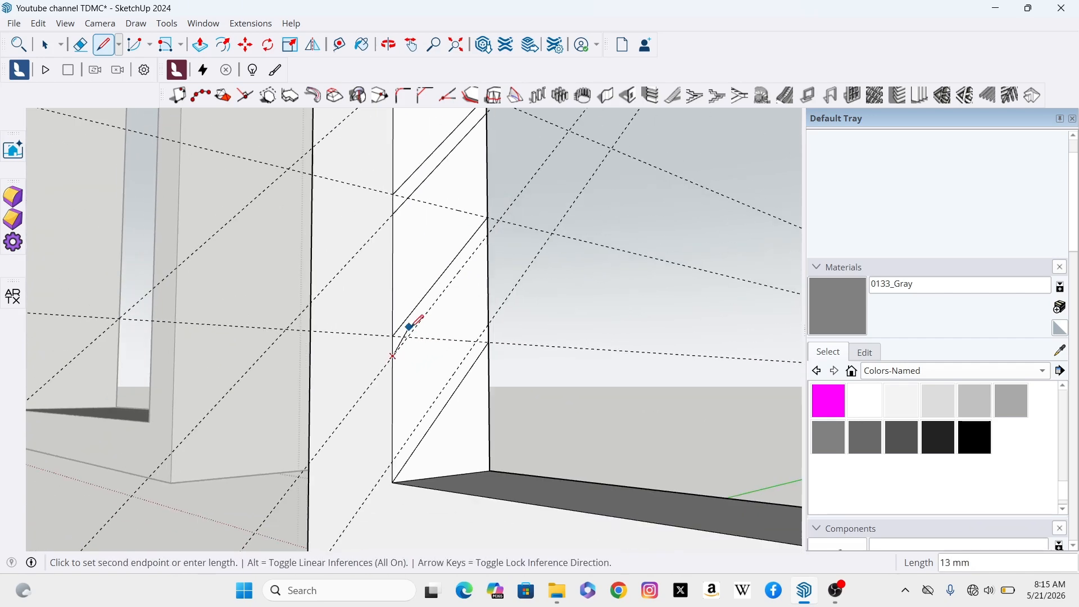
{"action": "scroll", "coordinate": [469, 256], "scroll_direction": "up", "scroll_amount": 2}
{"action": "left_click", "coordinate": [498, 222]}
{"action": "scroll", "coordinate": [463, 193], "scroll_direction": "down", "scroll_amount": 2}
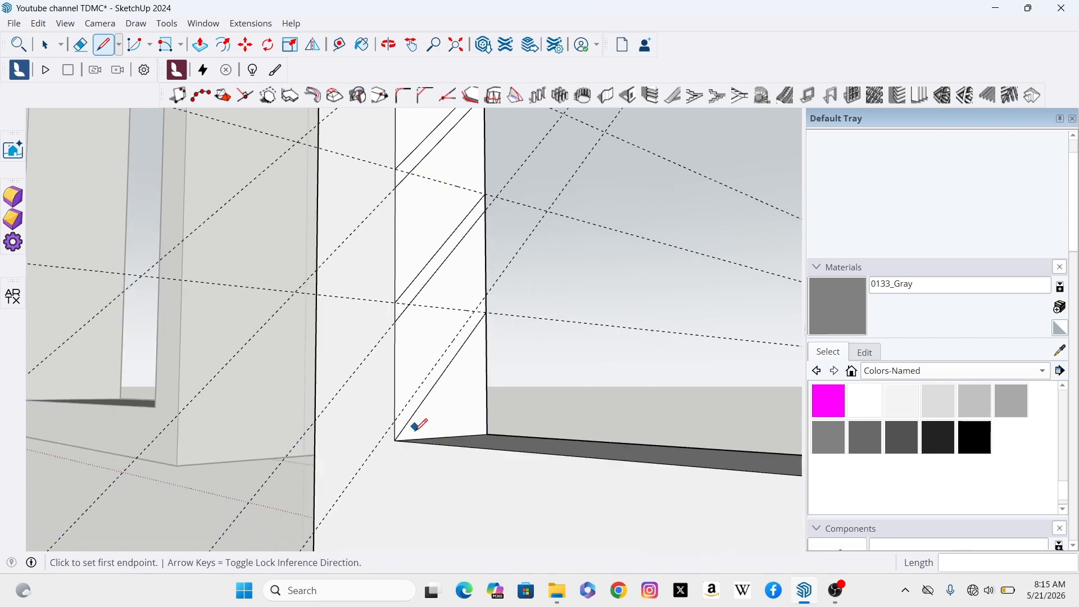
{"action": "scroll", "coordinate": [416, 425], "scroll_direction": "up", "scroll_amount": 2}
{"action": "left_click", "coordinate": [380, 405]}
{"action": "scroll", "coordinate": [441, 321], "scroll_direction": "down", "scroll_amount": 1}
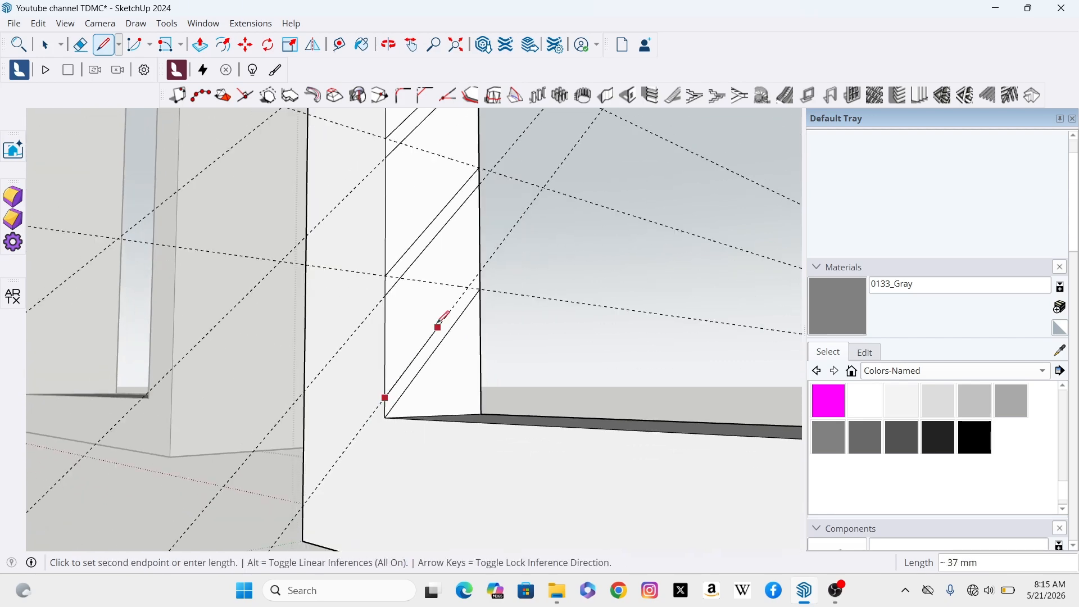
{"action": "scroll", "coordinate": [494, 265], "scroll_direction": "up", "scroll_amount": 2}
{"action": "left_click", "coordinate": [491, 259]}
{"action": "scroll", "coordinate": [452, 238], "scroll_direction": "down", "scroll_amount": 3}
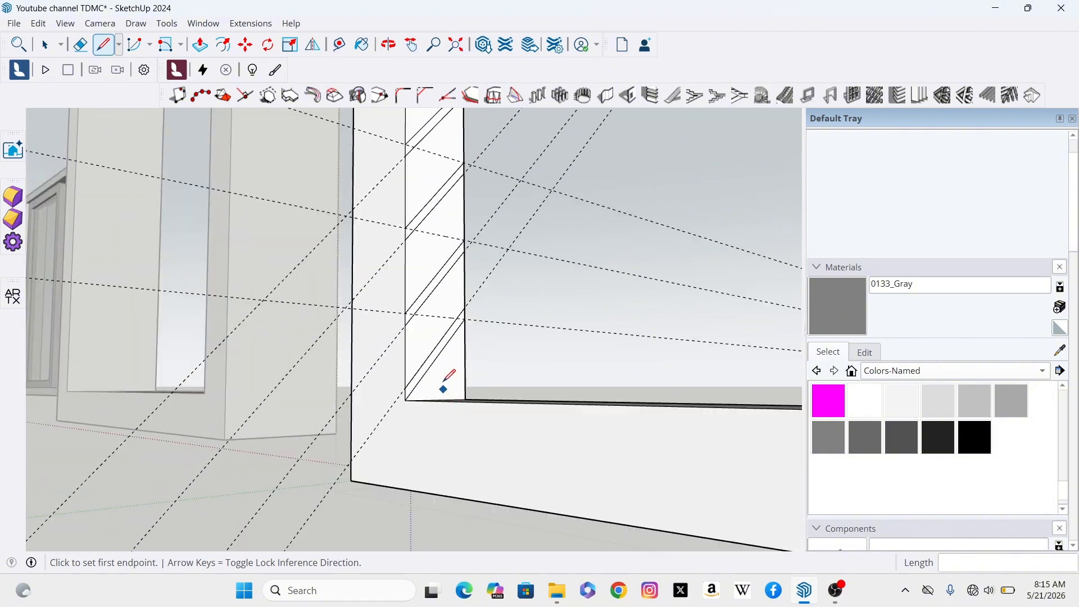
Erase all the construction guides crossing the louver frame.
{"action": "left_click", "coordinate": [80, 45]}
{"action": "scroll", "coordinate": [371, 500], "scroll_direction": "down", "scroll_amount": 4}
{"action": "middle_click_drag", "start_coordinate": [371, 501], "coordinate": [358, 518]}
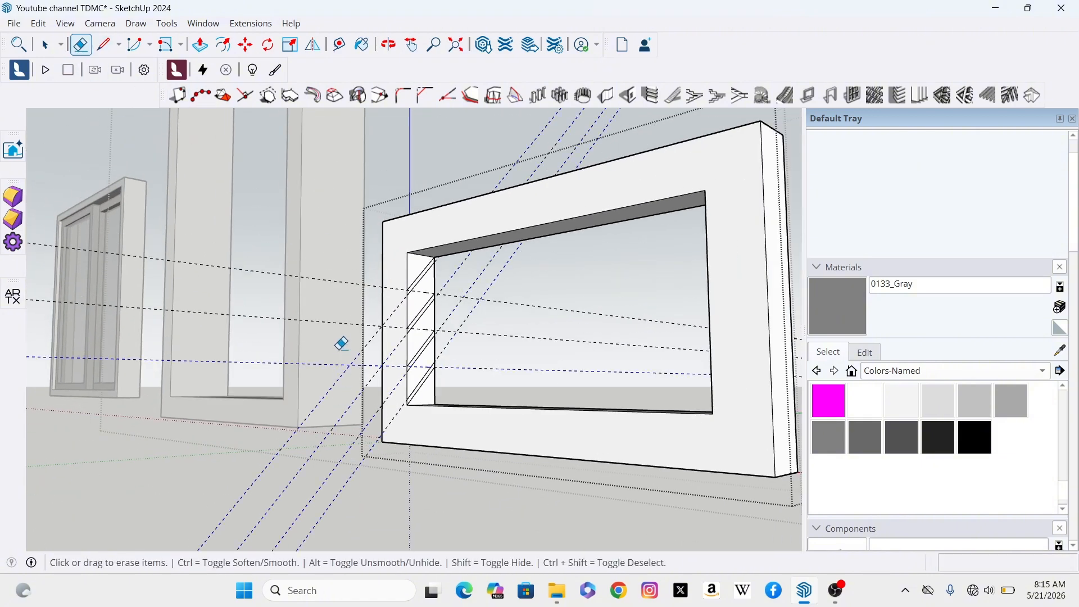
{"action": "key", "text": "Delete"}
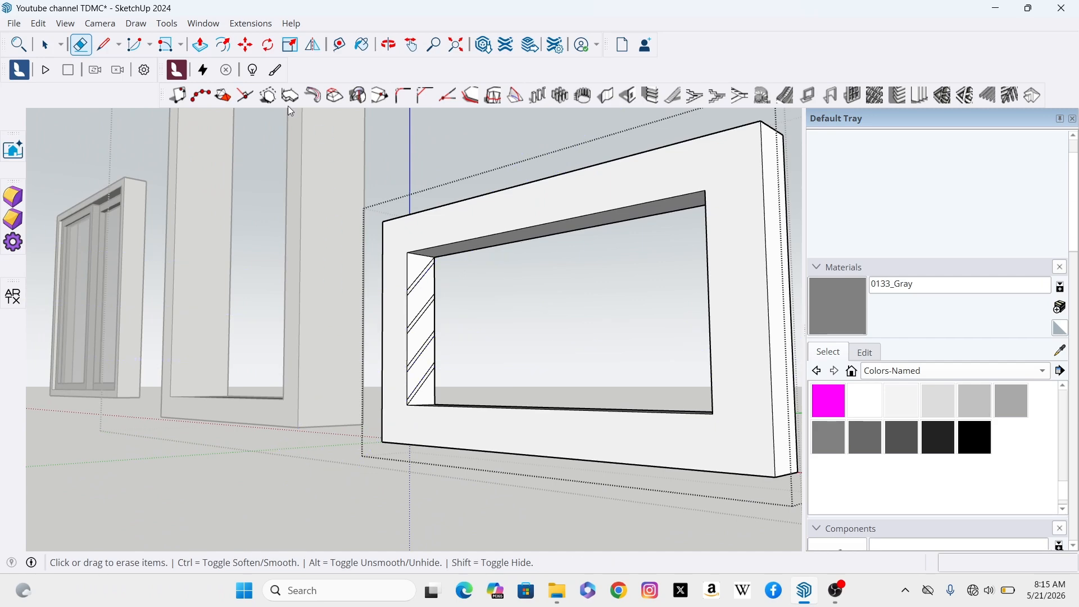
Push/Pull the topmost diagonal louver profile 400 mm across the opening to the opposite side of the frame.
{"action": "key", "text": "p"}
{"action": "scroll", "coordinate": [408, 316], "scroll_direction": "up", "scroll_amount": 8}
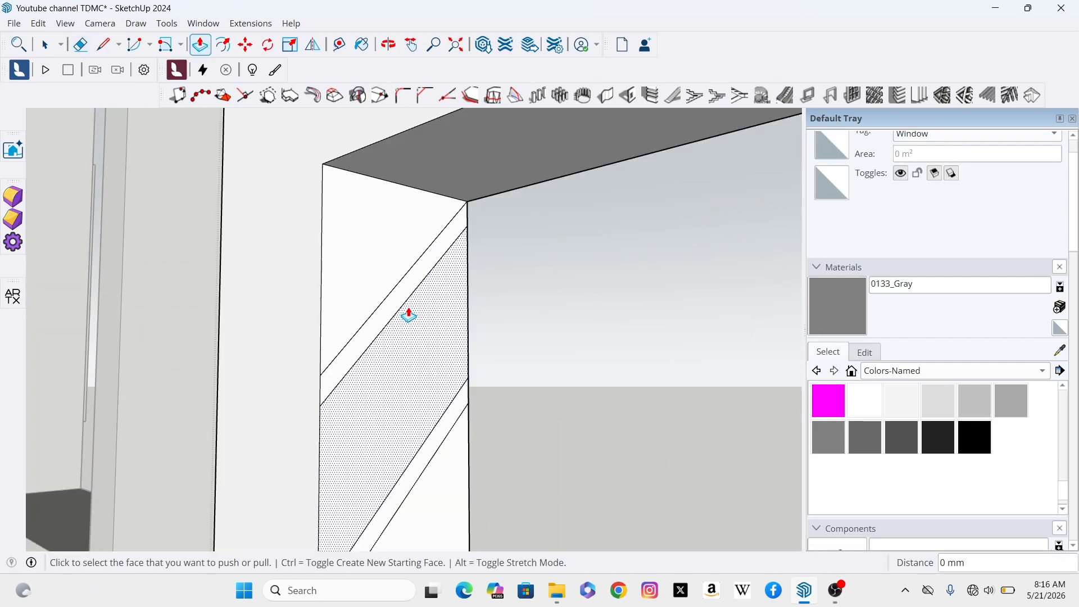
{"action": "scroll", "coordinate": [409, 316], "scroll_direction": "up", "scroll_amount": 1}
{"action": "left_click", "coordinate": [397, 304]}
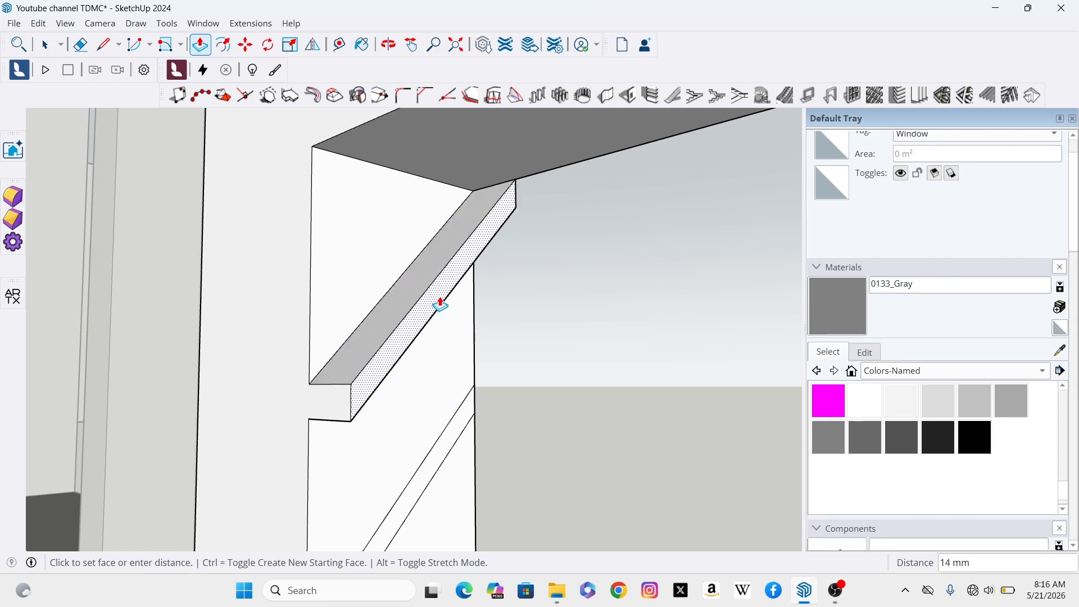
{"action": "scroll", "coordinate": [439, 302], "scroll_direction": "down", "scroll_amount": 8}
{"action": "scroll", "coordinate": [478, 289], "scroll_direction": "up", "scroll_amount": 3}
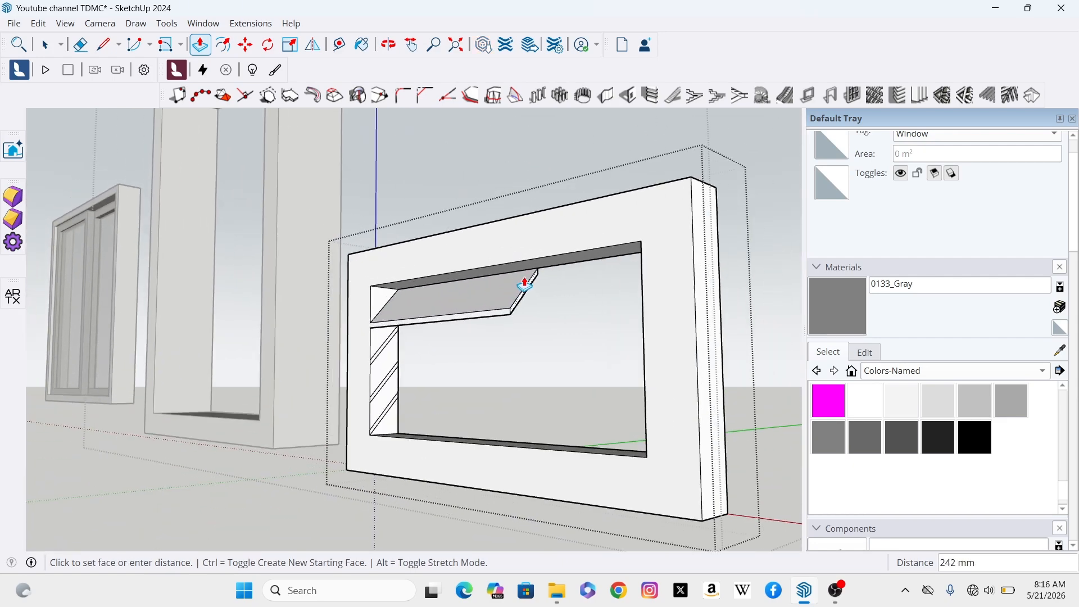
{"action": "scroll", "coordinate": [641, 253], "scroll_direction": "up", "scroll_amount": 3}
{"action": "left_click", "coordinate": [646, 249]}
Extrude the second louver profile from the top 400 mm to the far side of the opening.
{"action": "scroll", "coordinate": [337, 388], "scroll_direction": "up", "scroll_amount": 6}
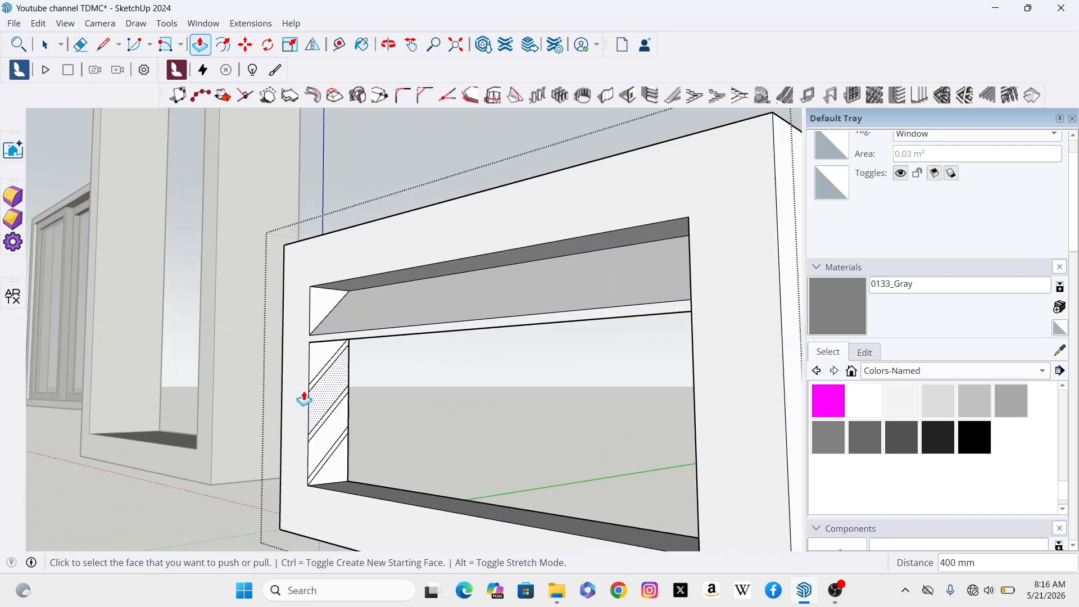
{"action": "left_click", "coordinate": [356, 371]}
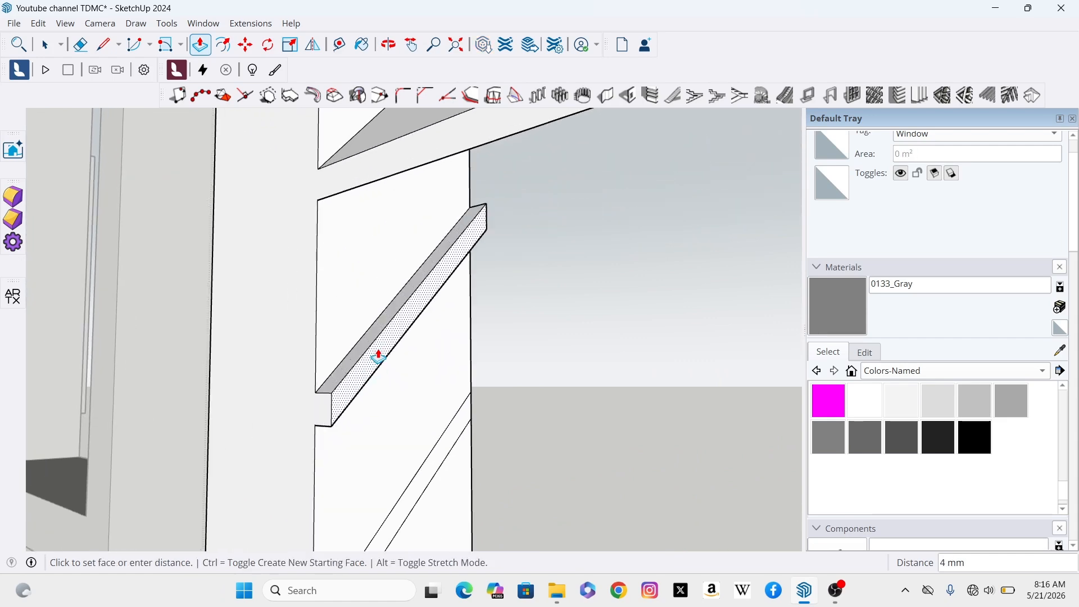
{"action": "scroll", "coordinate": [360, 363], "scroll_direction": "down", "scroll_amount": 8}
{"action": "scroll", "coordinate": [601, 337], "scroll_direction": "up", "scroll_amount": 5}
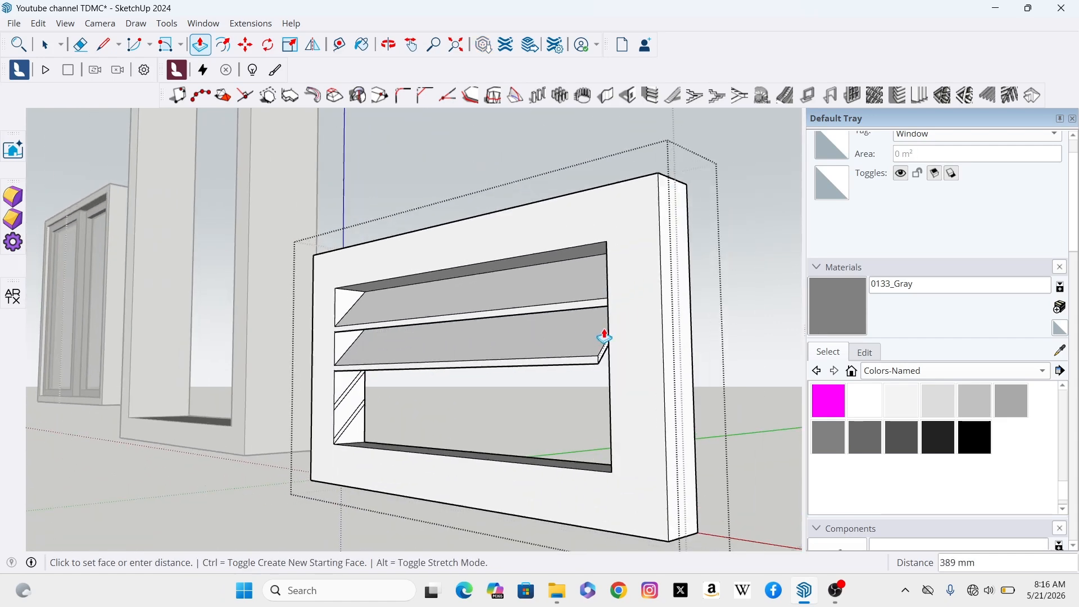
{"action": "left_click", "coordinate": [614, 301]}
Extrude the third louver profile from the top 400 mm until it meets the opposite frame side.
{"action": "scroll", "coordinate": [264, 405], "scroll_direction": "up", "scroll_amount": 6}
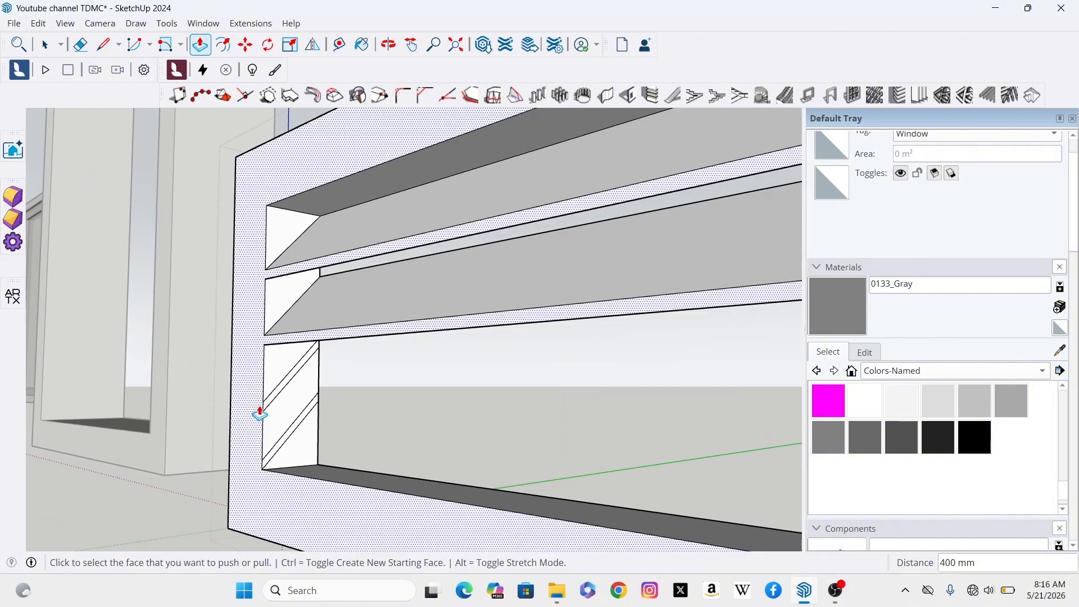
{"action": "left_click", "coordinate": [281, 391]}
{"action": "scroll", "coordinate": [287, 388], "scroll_direction": "down", "scroll_amount": 8}
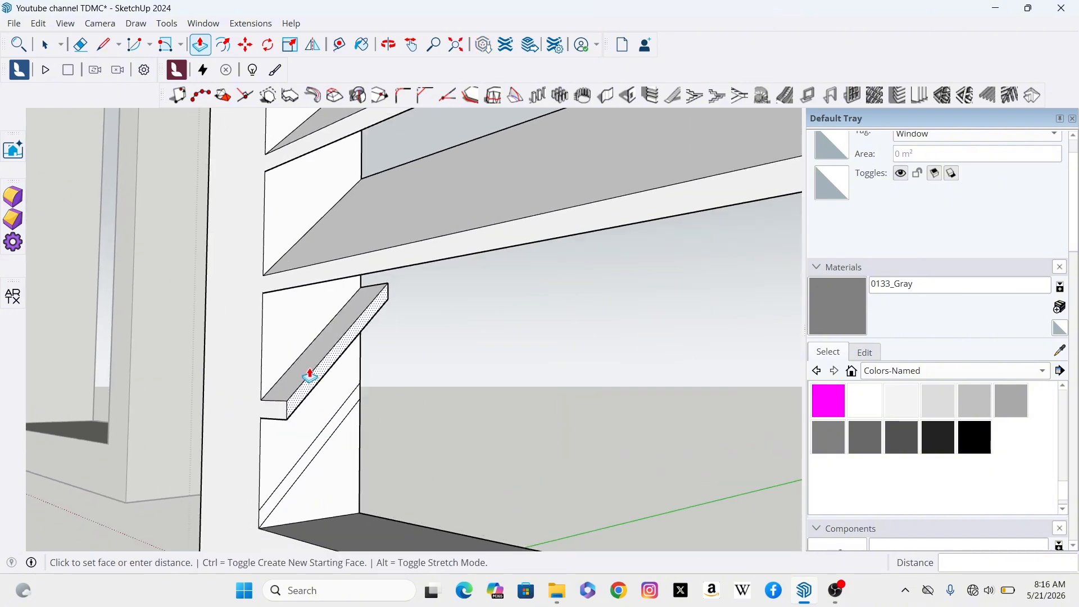
{"action": "scroll", "coordinate": [480, 332], "scroll_direction": "up", "scroll_amount": 4}
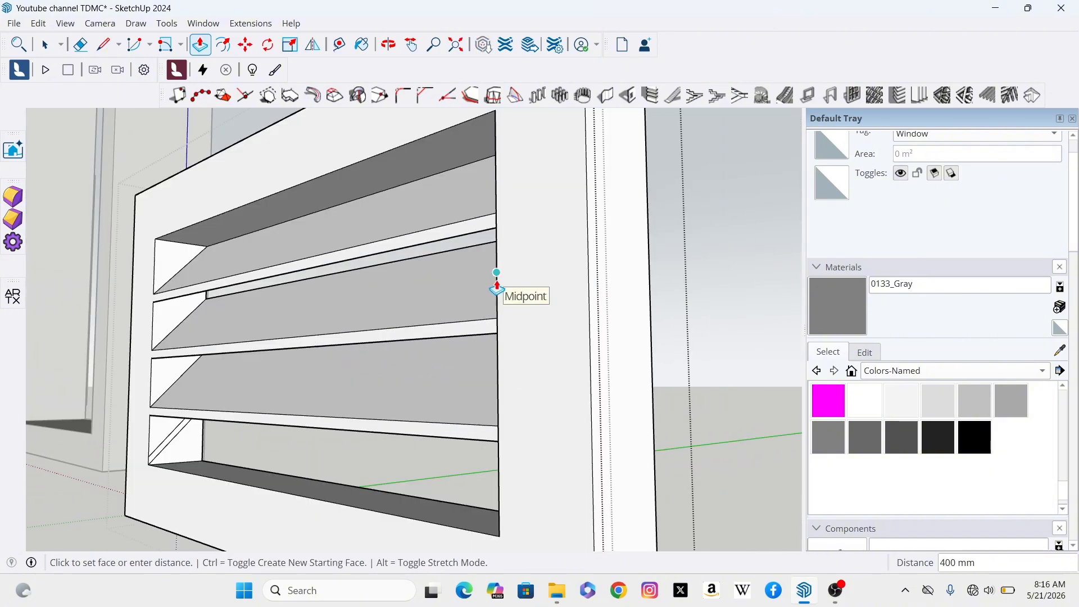
{"action": "left_click", "coordinate": [497, 283]}
Extrude the lowest louver profile 400 mm across the full width of the opening.
{"action": "scroll", "coordinate": [174, 436], "scroll_direction": "up", "scroll_amount": 5}
{"action": "left_click", "coordinate": [246, 388]}
{"action": "scroll", "coordinate": [287, 385], "scroll_direction": "down", "scroll_amount": 1}
{"action": "scroll", "coordinate": [290, 384], "scroll_direction": "down", "scroll_amount": 6}
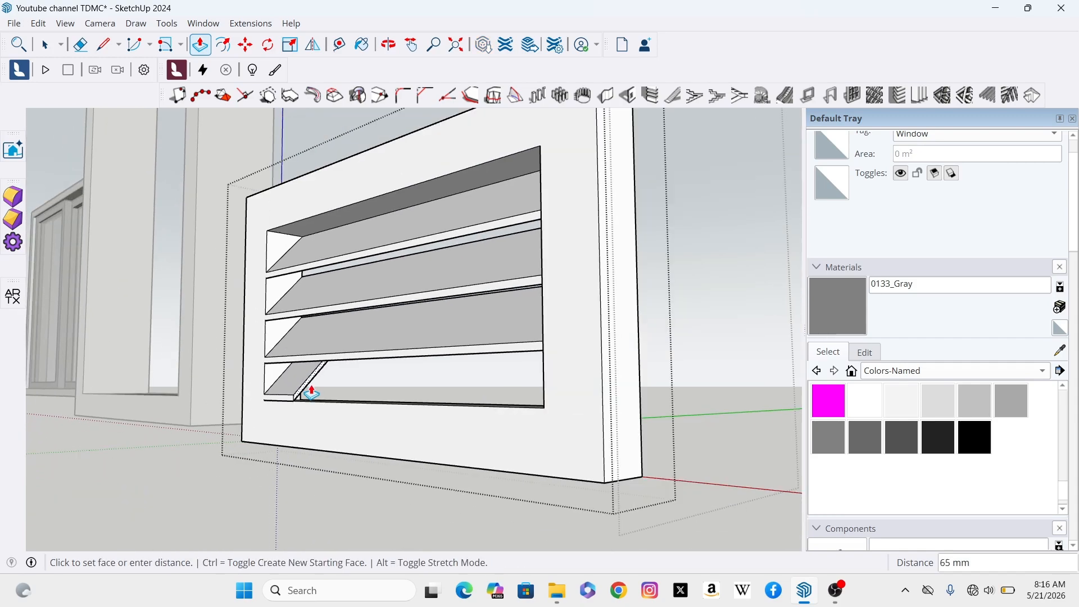
{"action": "scroll", "coordinate": [511, 373], "scroll_direction": "up", "scroll_amount": 3}
{"action": "left_click", "coordinate": [568, 335]}
{"action": "scroll", "coordinate": [556, 386], "scroll_direction": "down", "scroll_amount": 2}
{"action": "scroll", "coordinate": [556, 385], "scroll_direction": "down", "scroll_amount": 3}
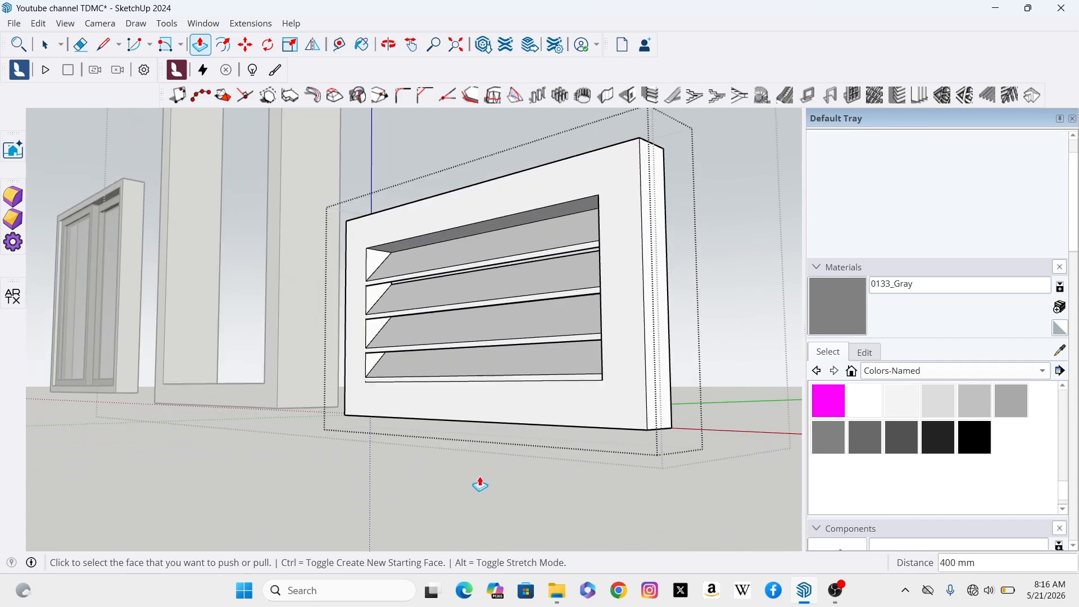
Leave the louver group's editing mode and select the whole louvered frame.
{"action": "left_click", "coordinate": [46, 45]}
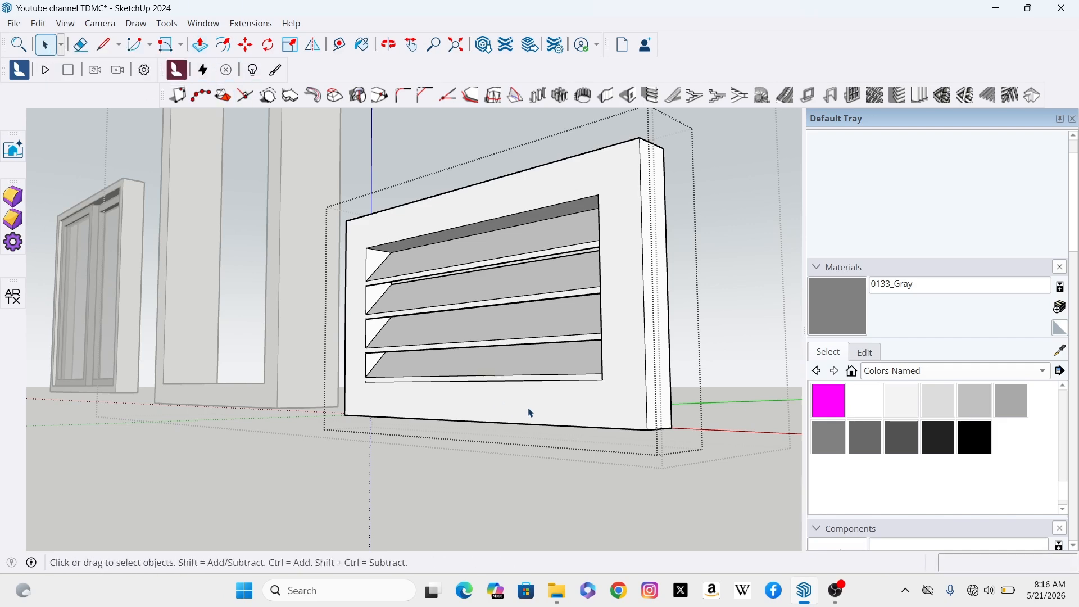
{"action": "scroll", "coordinate": [540, 402], "scroll_direction": "down", "scroll_amount": 3}
{"action": "scroll", "coordinate": [551, 397], "scroll_direction": "up", "scroll_amount": 2}
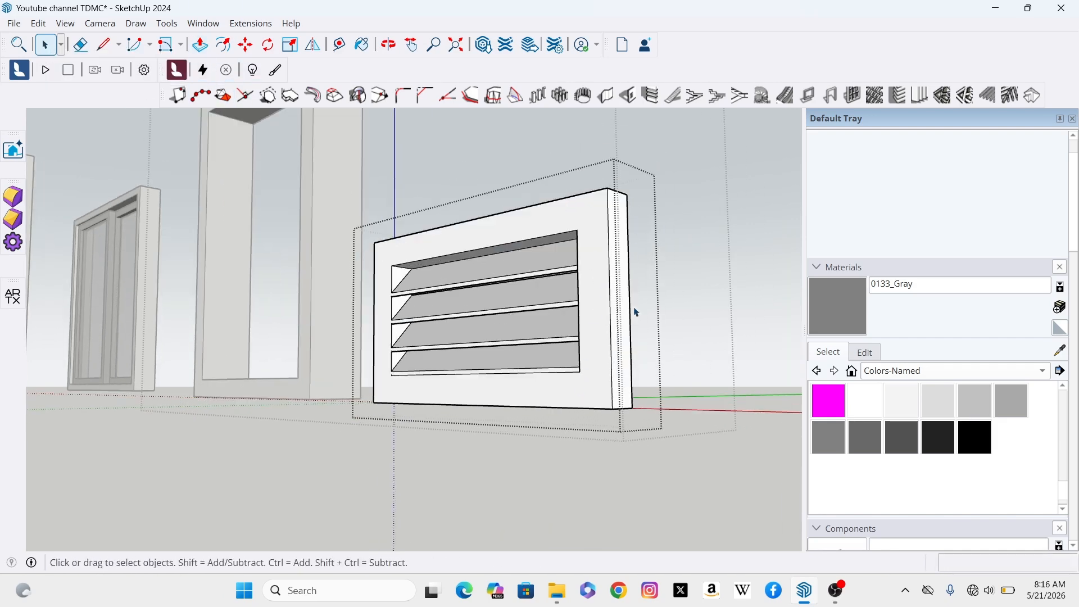
{"action": "left_click", "coordinate": [511, 166]}
{"action": "scroll", "coordinate": [593, 384], "scroll_direction": "down", "scroll_amount": 2}
{"action": "scroll", "coordinate": [588, 332], "scroll_direction": "up", "scroll_amount": 1}
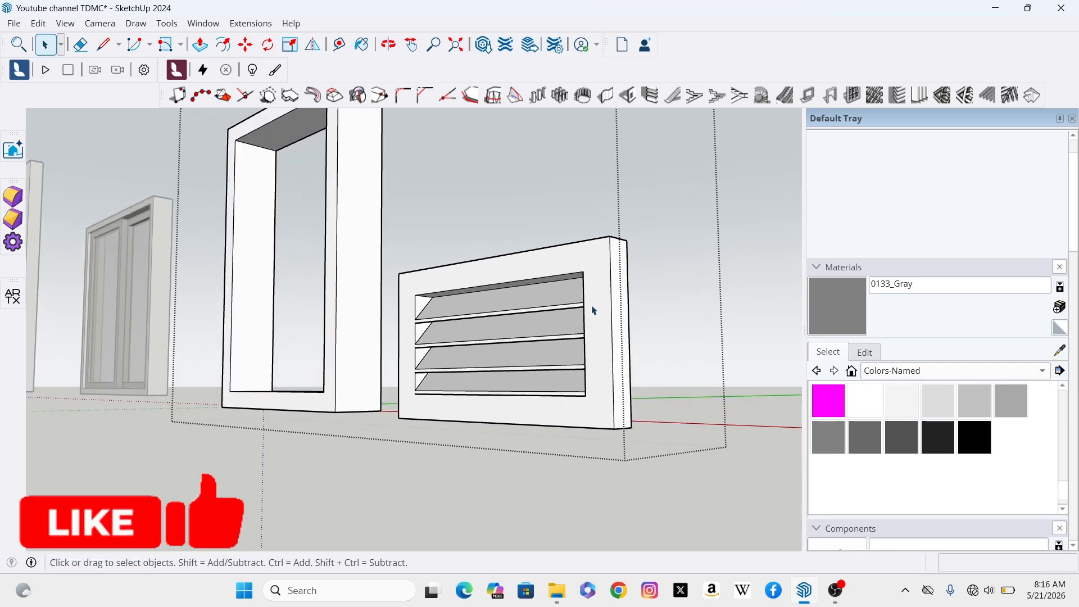
{"action": "left_click", "coordinate": [586, 368]}
{"action": "scroll", "coordinate": [585, 369], "scroll_direction": "up", "scroll_amount": 2}
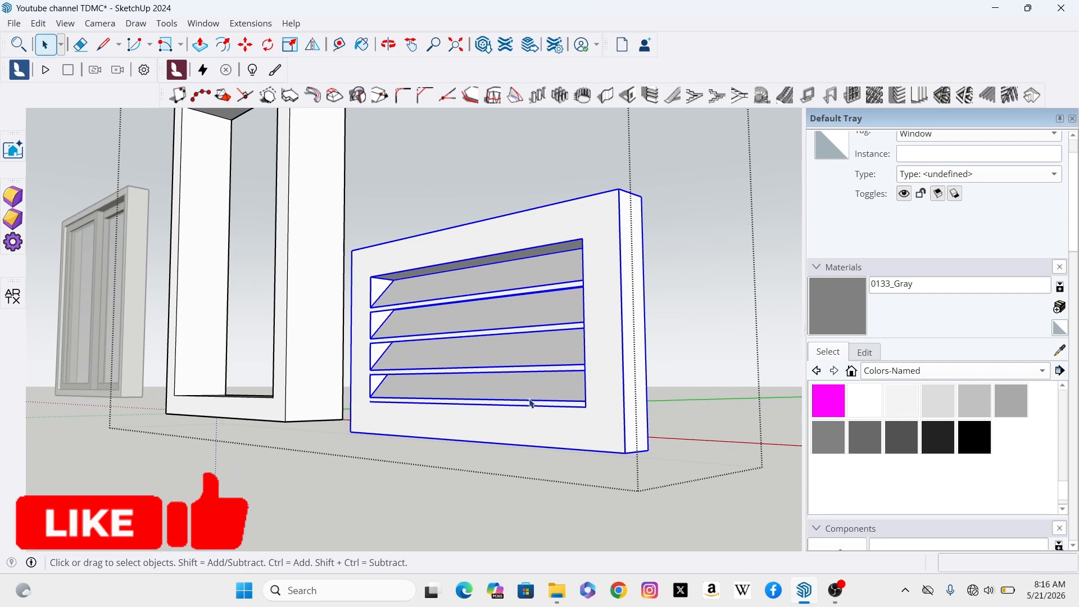
{"action": "scroll", "coordinate": [523, 319], "scroll_direction": "down", "scroll_amount": 3}
{"action": "scroll", "coordinate": [528, 306], "scroll_direction": "up", "scroll_amount": 4}
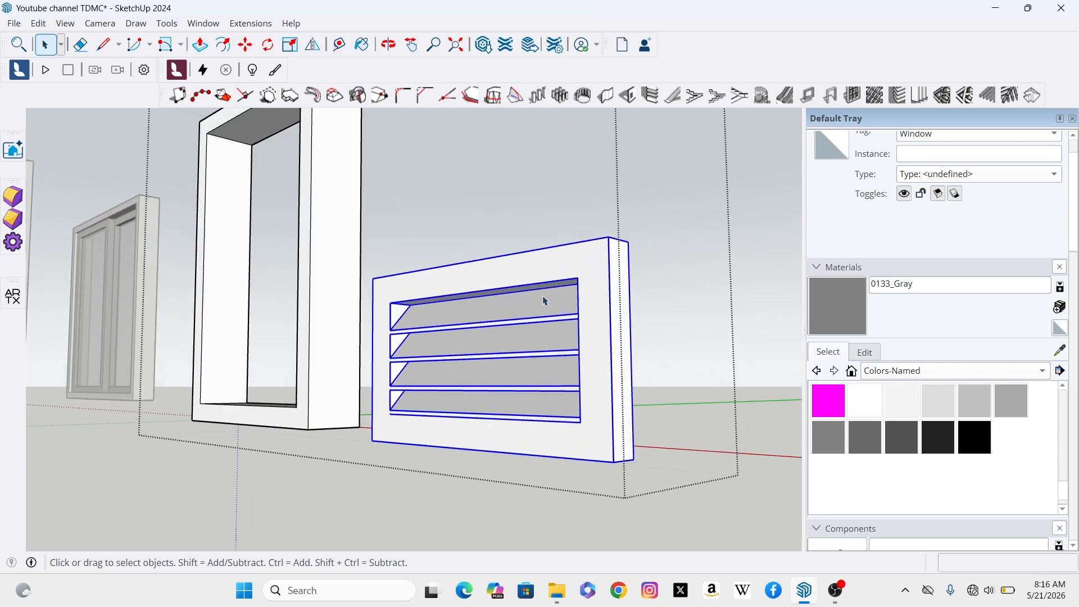
{"action": "scroll", "coordinate": [544, 301], "scroll_direction": "down", "scroll_amount": 1}
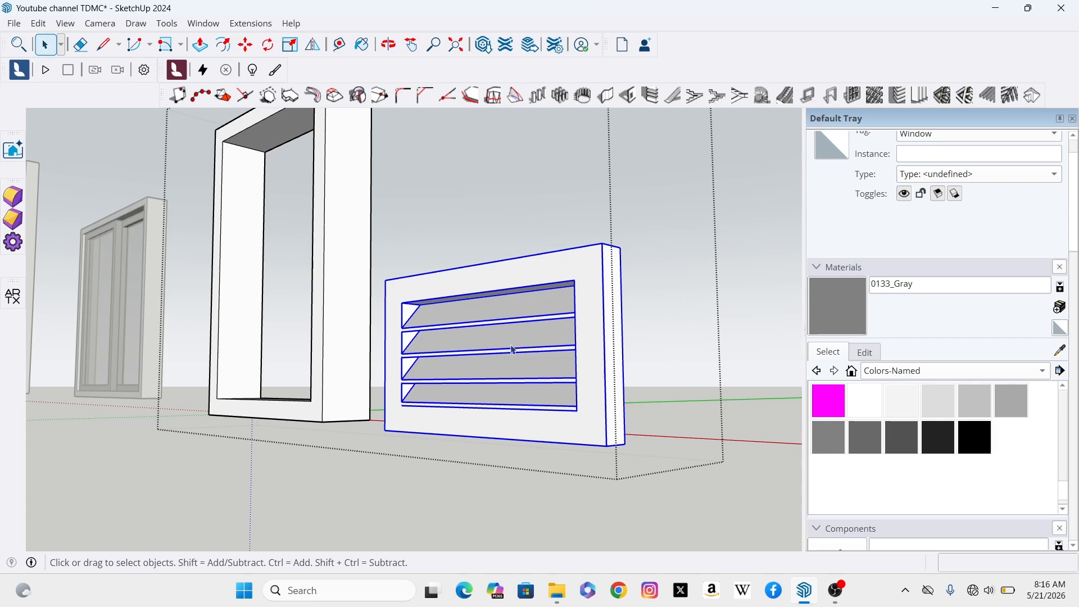
{"action": "scroll", "coordinate": [513, 350], "scroll_direction": "down", "scroll_amount": 1}
{"action": "scroll", "coordinate": [499, 373], "scroll_direction": "up", "scroll_amount": 2}
{"action": "scroll", "coordinate": [509, 409], "scroll_direction": "down", "scroll_amount": 2}
{"action": "scroll", "coordinate": [513, 434], "scroll_direction": "up", "scroll_amount": 2}
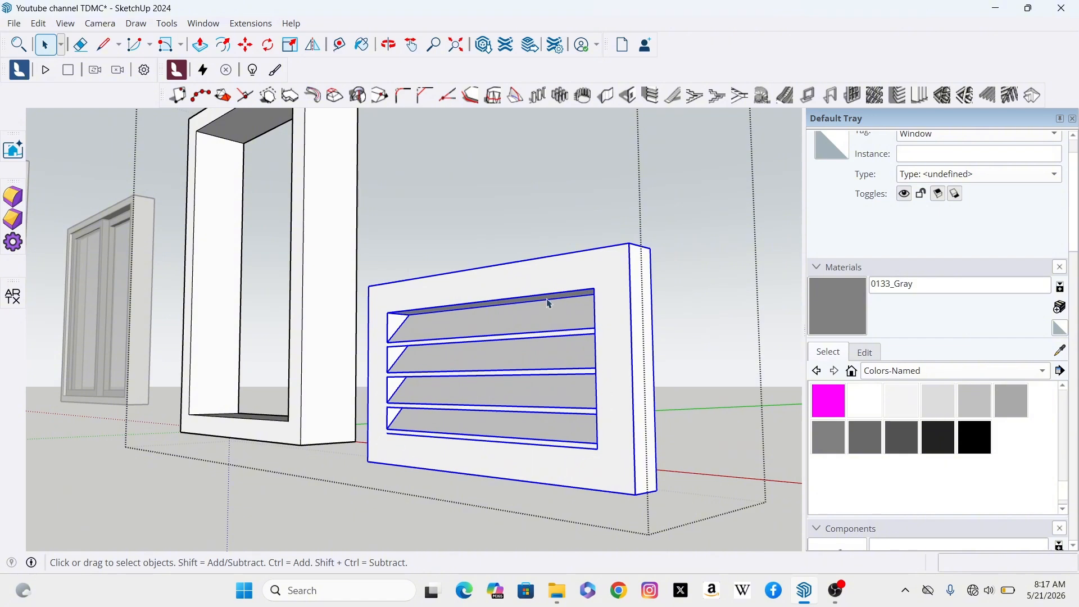
Move the louvered frame by its upper front corner onto the upper front inner corner of the window frame's opening.
{"action": "left_click", "coordinate": [244, 49]}
{"action": "scroll", "coordinate": [352, 343], "scroll_direction": "up", "scroll_amount": 2}
{"action": "left_click", "coordinate": [386, 258]}
{"action": "scroll", "coordinate": [496, 328], "scroll_direction": "down", "scroll_amount": 3}
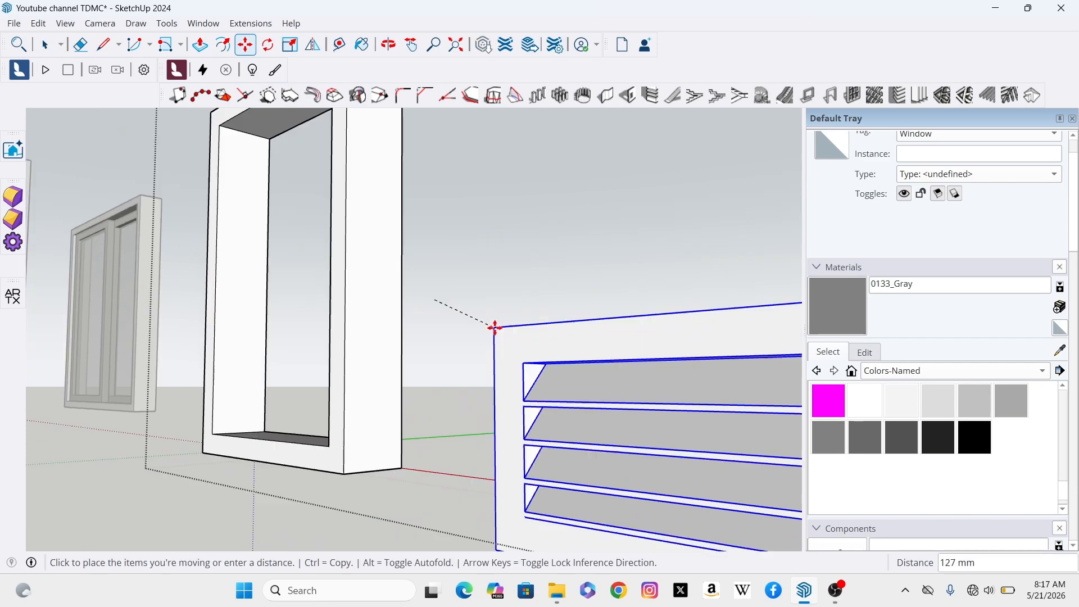
{"action": "scroll", "coordinate": [372, 241], "scroll_direction": "up", "scroll_amount": 3}
{"action": "scroll", "coordinate": [362, 242], "scroll_direction": "down", "scroll_amount": 4}
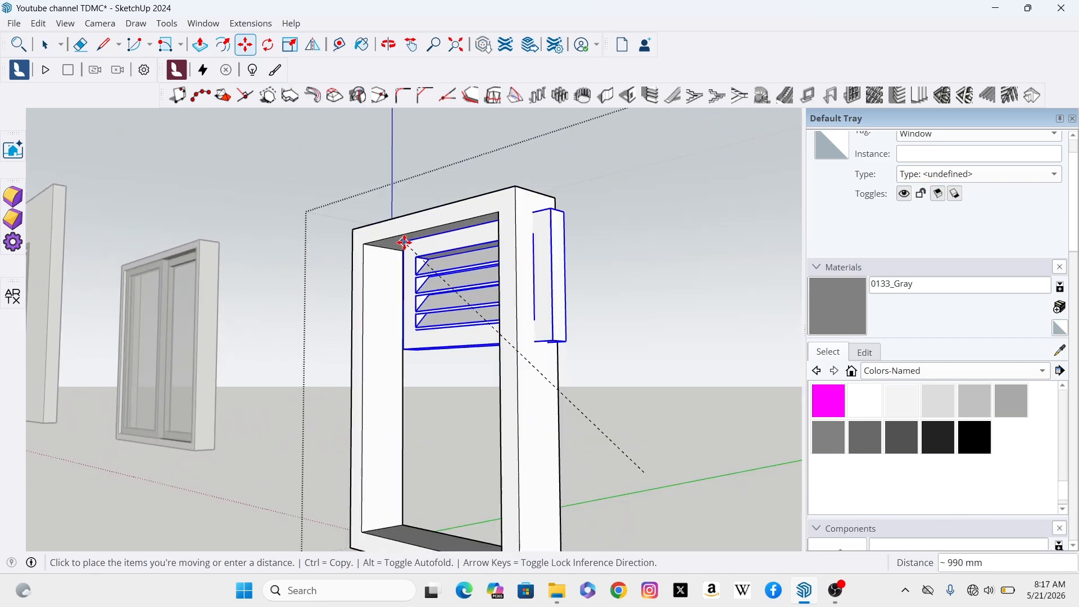
{"action": "scroll", "coordinate": [369, 247], "scroll_direction": "up", "scroll_amount": 1}
{"action": "scroll", "coordinate": [369, 247], "scroll_direction": "up", "scroll_amount": 3}
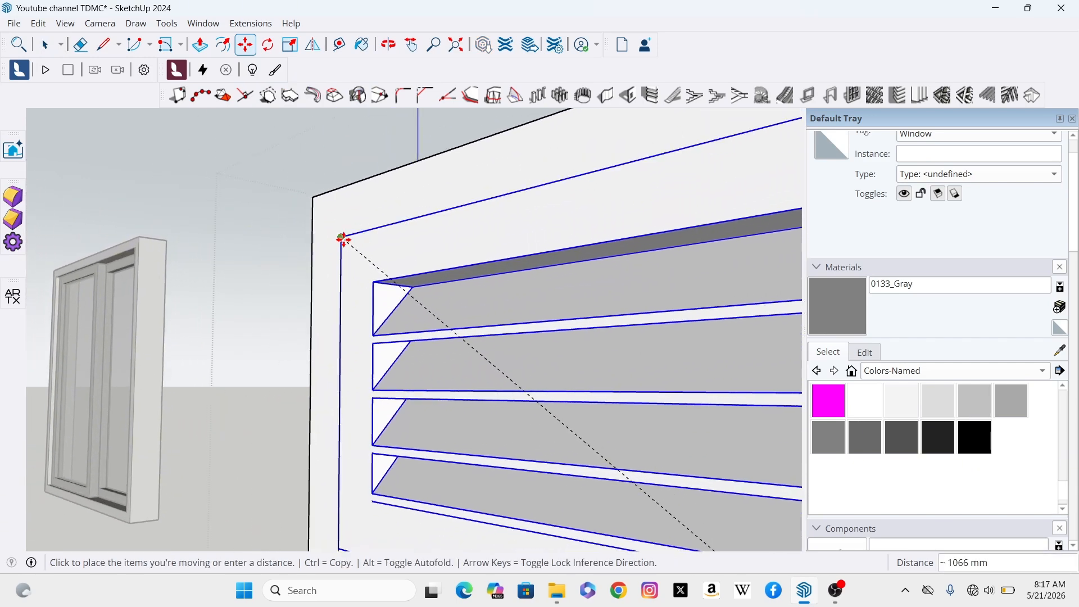
{"action": "left_click", "coordinate": [344, 236]}
{"action": "scroll", "coordinate": [385, 292], "scroll_direction": "down", "scroll_amount": 3}
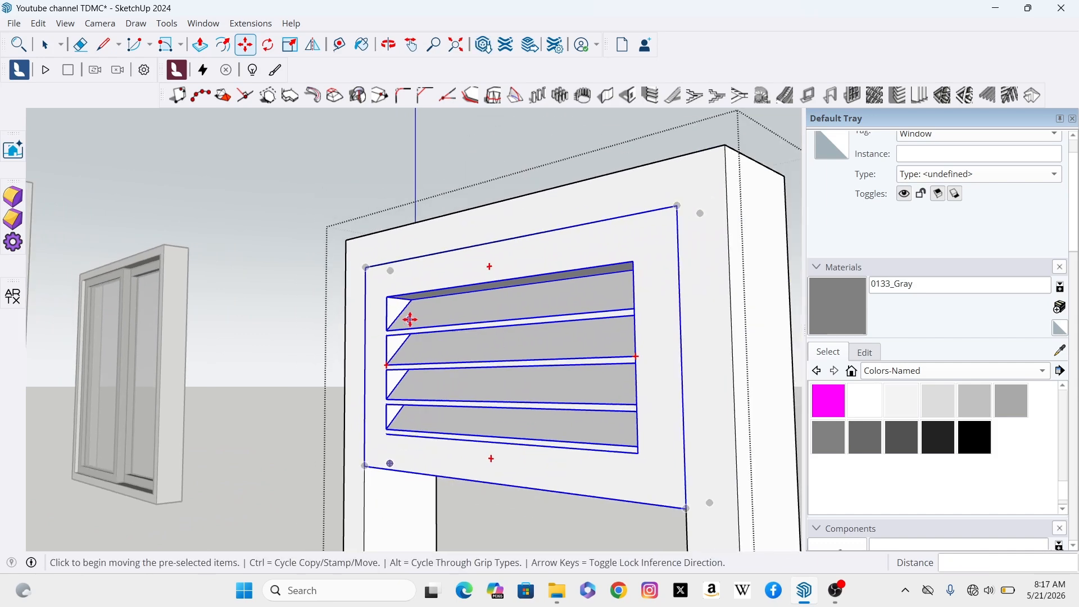
Move the louvered frame 25 mm back into the depth of the window frame.
{"action": "scroll", "coordinate": [410, 315], "scroll_direction": "up", "scroll_amount": 3}
{"action": "scroll", "coordinate": [380, 247], "scroll_direction": "up", "scroll_amount": 5}
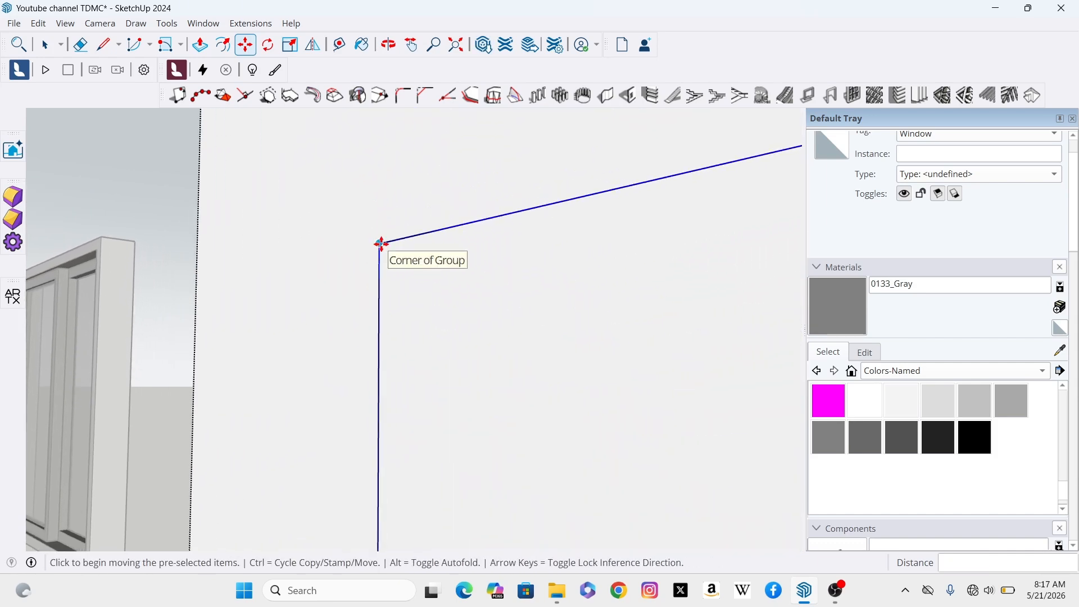
{"action": "left_click", "coordinate": [378, 242]}
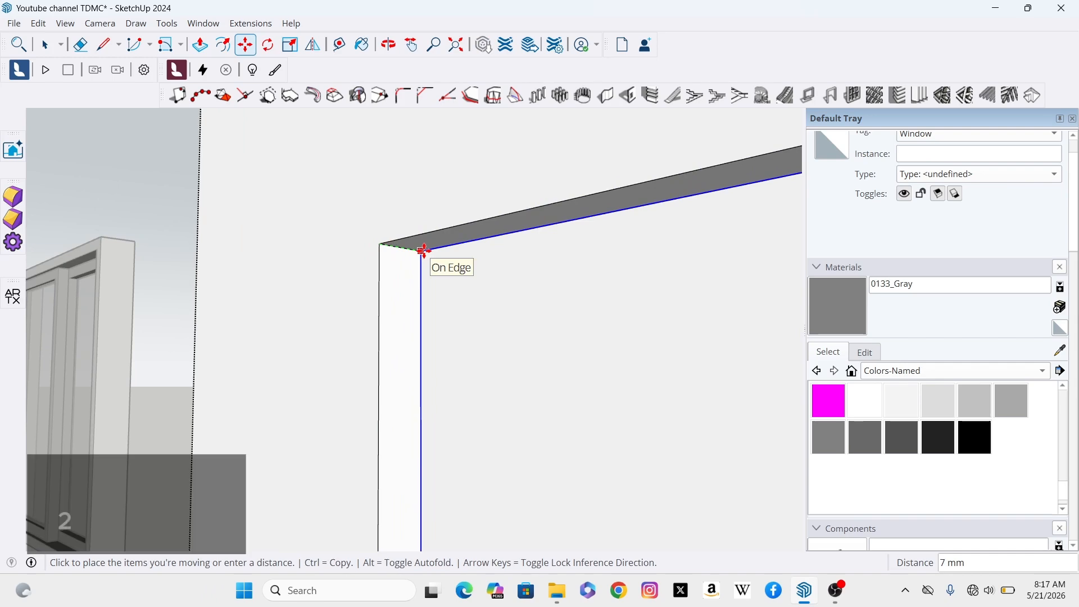
{"action": "type", "text": "25"}
{"action": "key", "text": "Return"}
{"action": "scroll", "coordinate": [304, 260], "scroll_direction": "down", "scroll_amount": 10}
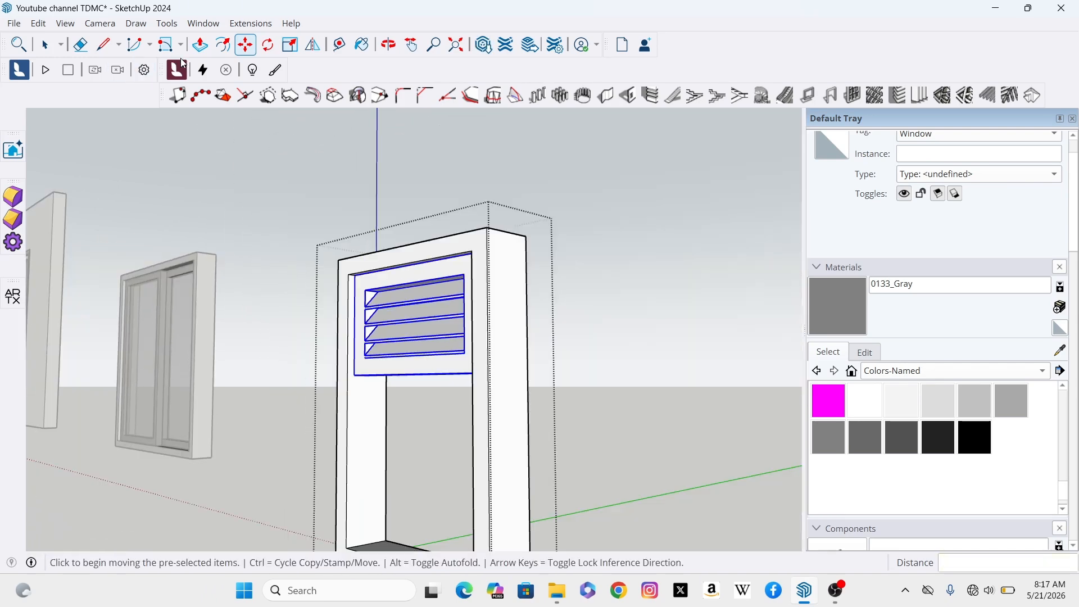
Measure the clear height from the louvered frame's lower front corner down to the window opening's bottom.
{"action": "scroll", "coordinate": [409, 414], "scroll_direction": "up", "scroll_amount": 6}
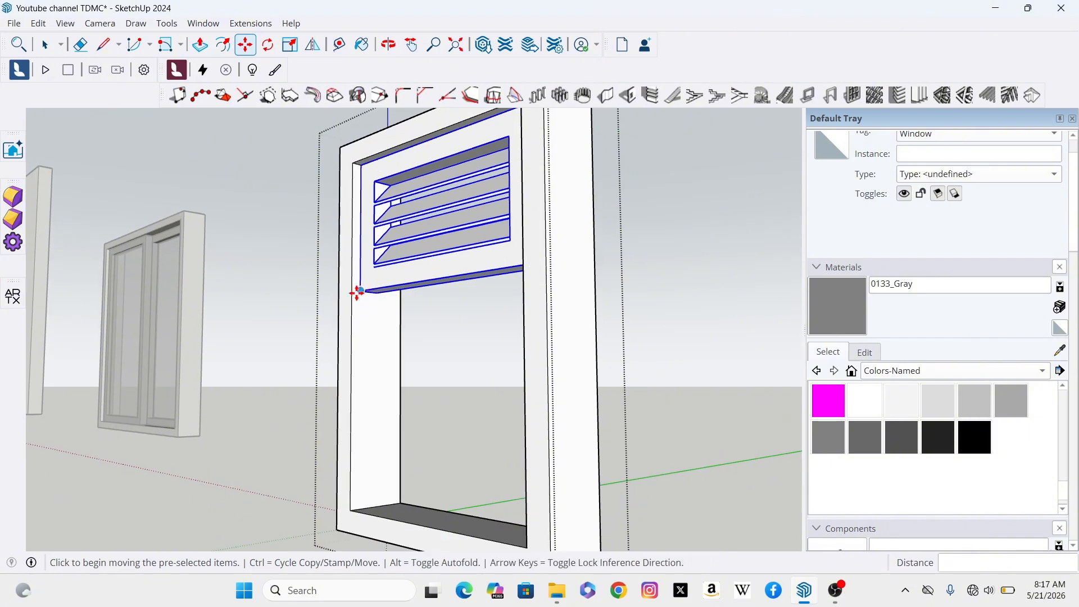
{"action": "scroll", "coordinate": [507, 278], "scroll_direction": "down", "scroll_amount": 3}
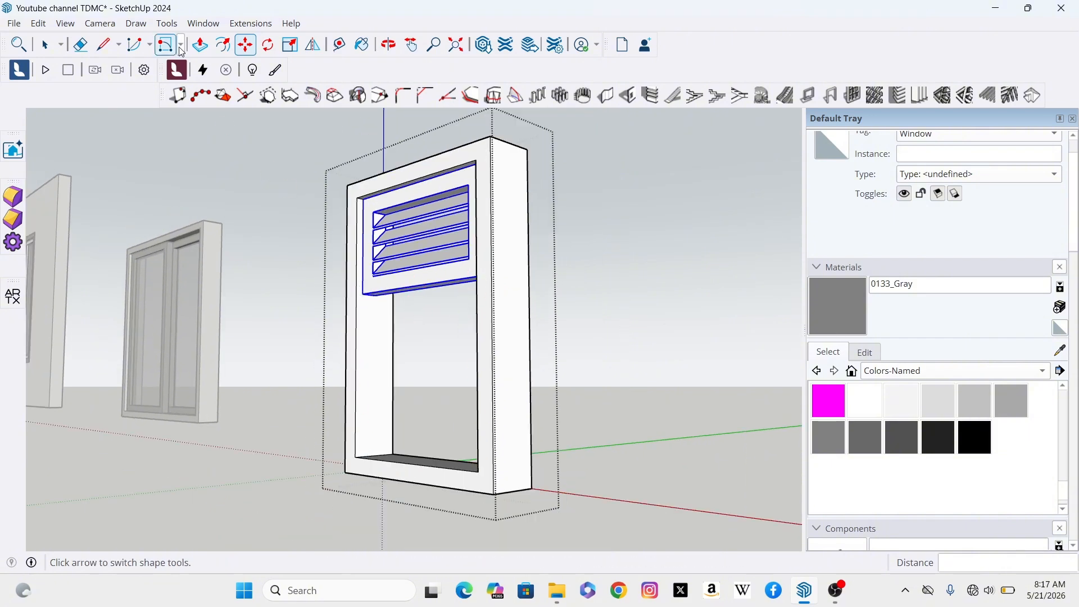
{"action": "left_click", "coordinate": [340, 45]}
{"action": "scroll", "coordinate": [386, 308], "scroll_direction": "up", "scroll_amount": 5}
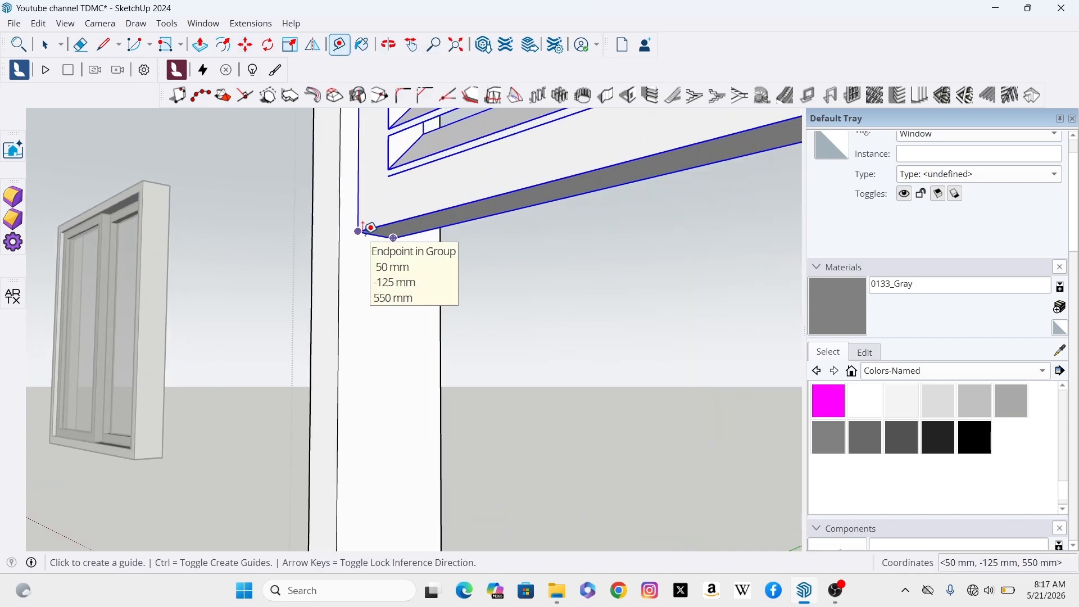
{"action": "left_click", "coordinate": [363, 228]}
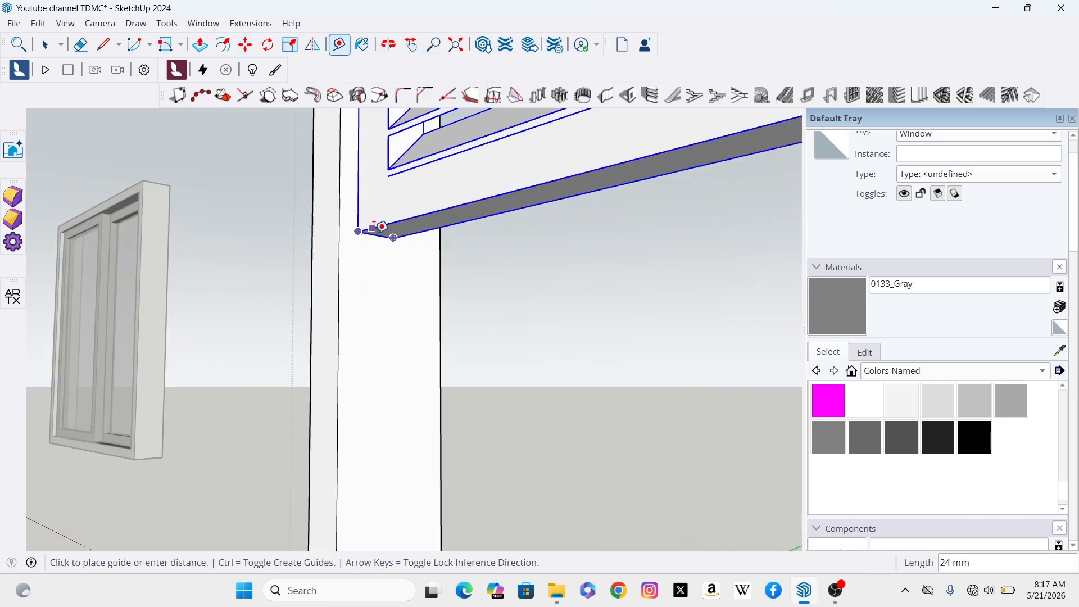
{"action": "scroll", "coordinate": [363, 231], "scroll_direction": "down", "scroll_amount": 5}
{"action": "scroll", "coordinate": [378, 369], "scroll_direction": "up", "scroll_amount": 6}
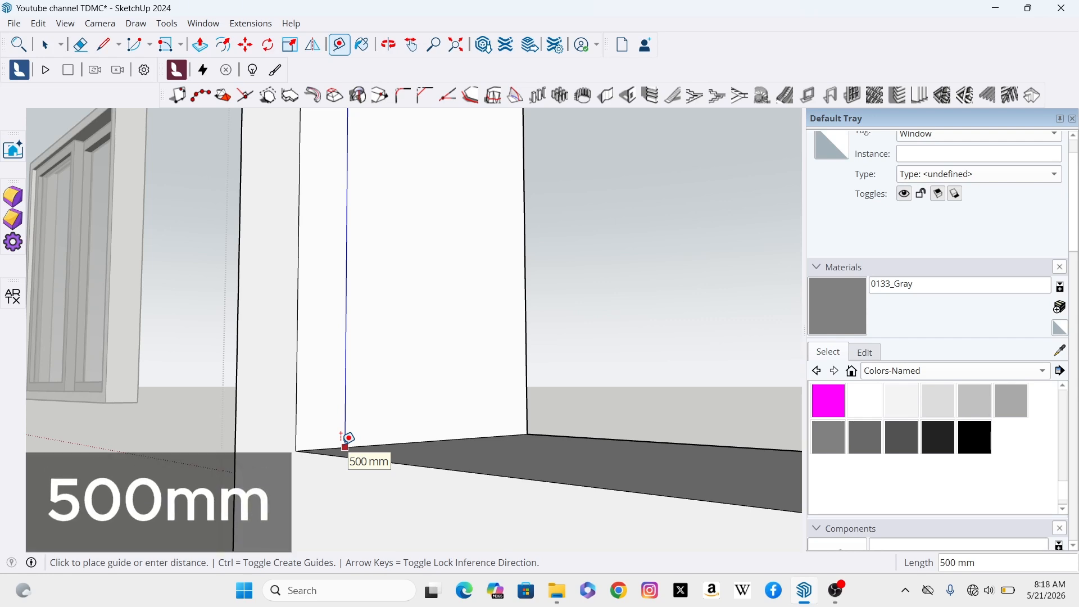
{"action": "key", "text": "Escape"}
Measure the window opening's clear width along its lower front edge.
{"action": "scroll", "coordinate": [333, 433], "scroll_direction": "down", "scroll_amount": 3}
{"action": "left_click", "coordinate": [314, 418]}
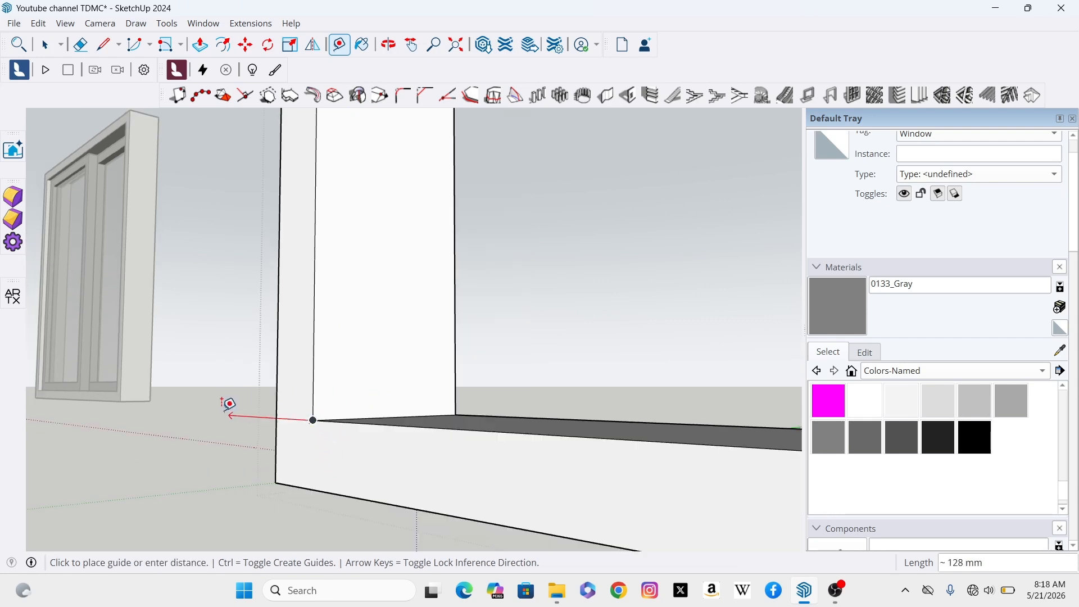
{"action": "scroll", "coordinate": [284, 428], "scroll_direction": "down", "scroll_amount": 4}
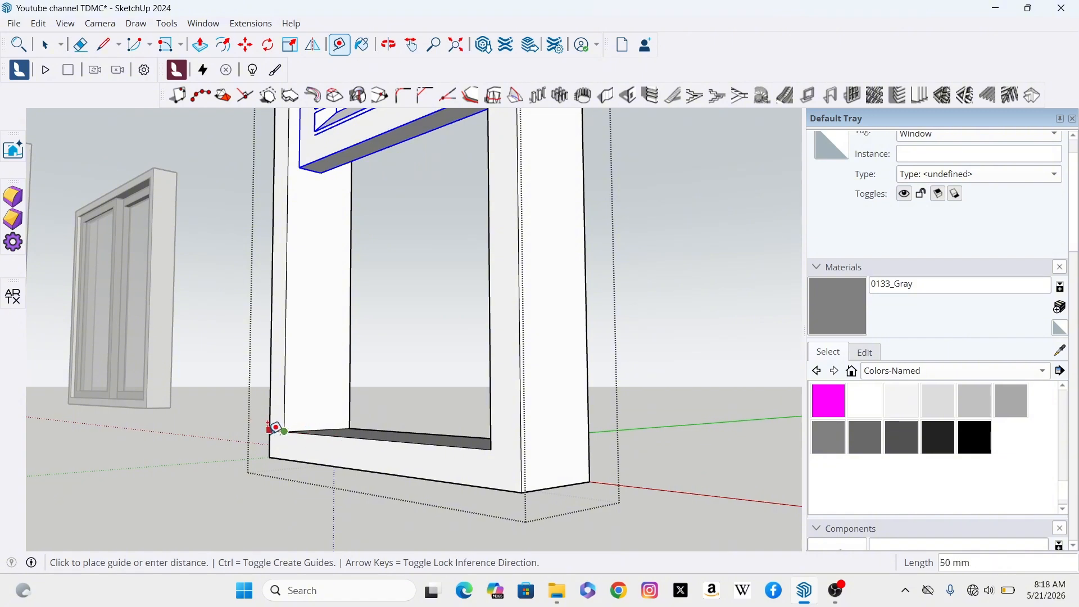
{"action": "left_click", "coordinate": [494, 444]}
{"action": "scroll", "coordinate": [450, 435], "scroll_direction": "down", "scroll_amount": 8}
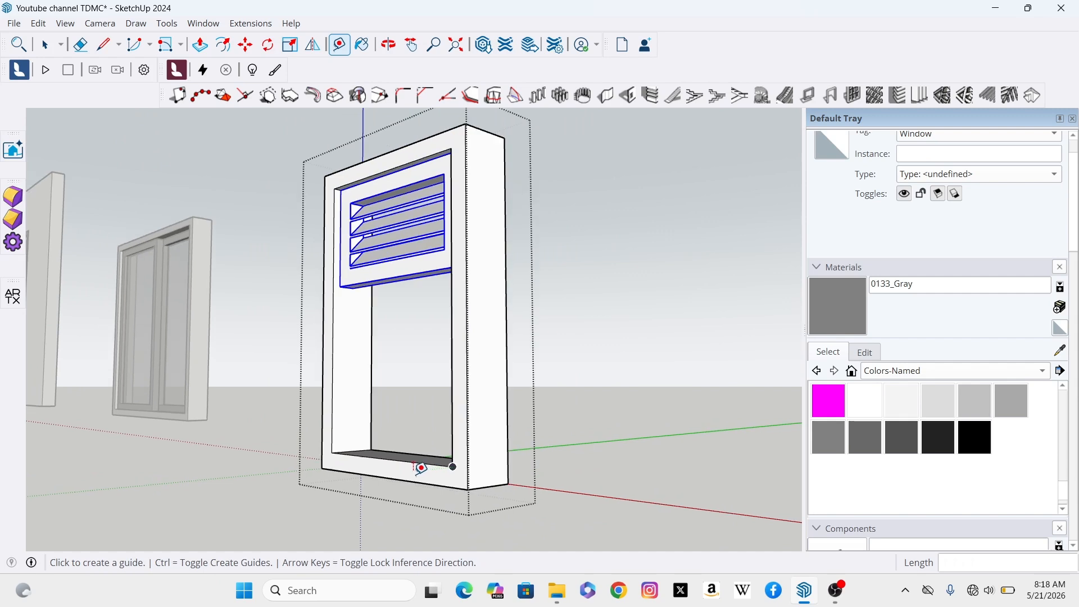
Draw an upright 500 x 500 mm rotated rectangle beside the window, parallel to its front.
{"action": "left_click", "coordinate": [181, 45]}
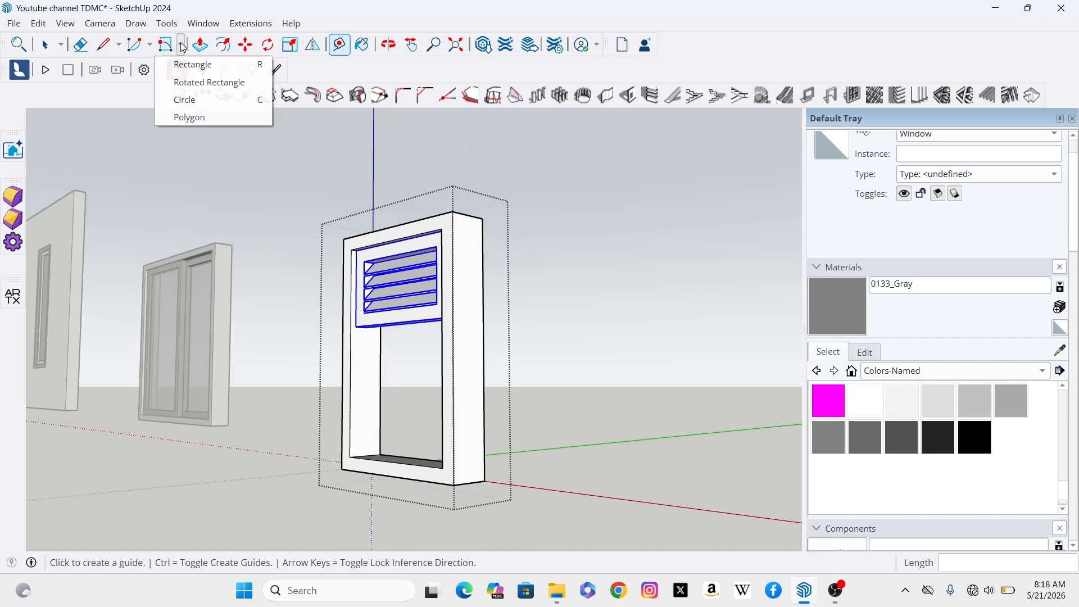
{"action": "left_click", "coordinate": [225, 86]}
{"action": "scroll", "coordinate": [525, 503], "scroll_direction": "down", "scroll_amount": 2}
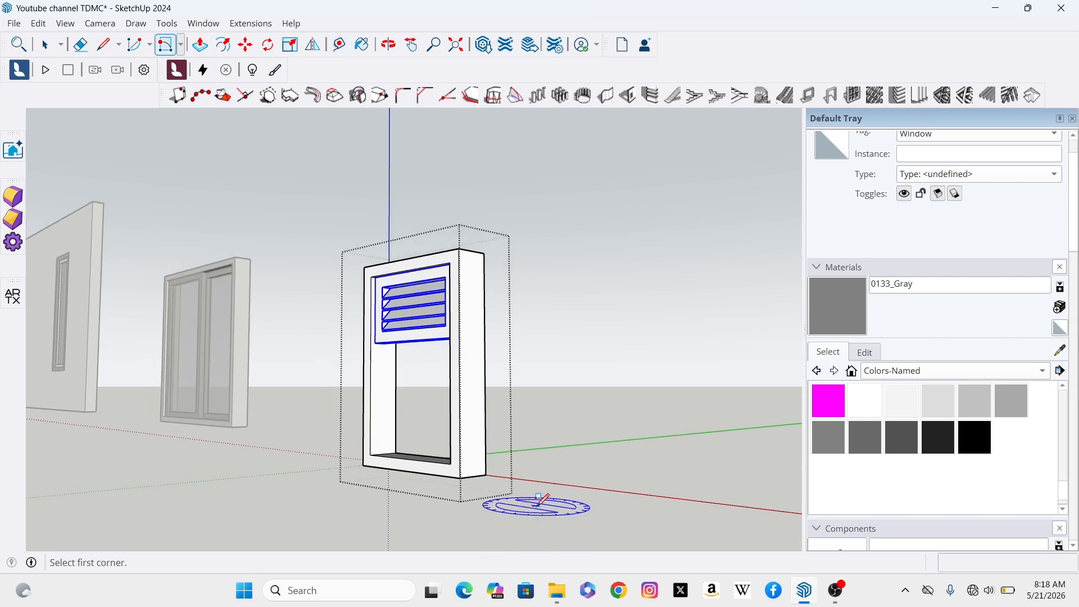
{"action": "left_click", "coordinate": [522, 478]}
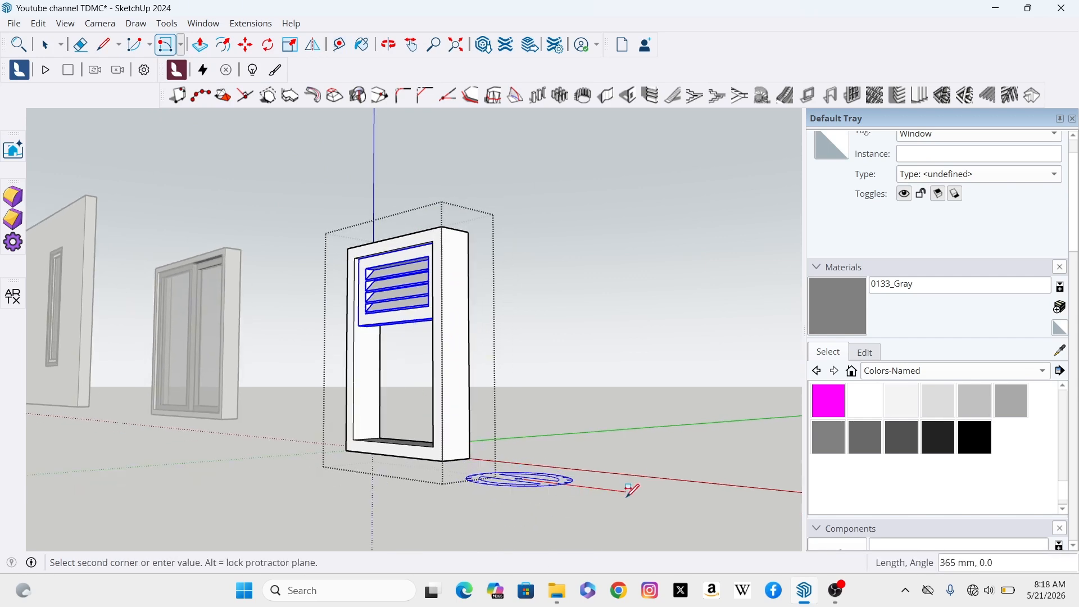
{"action": "type", "text": "500"}
{"action": "key", "text": "Return"}
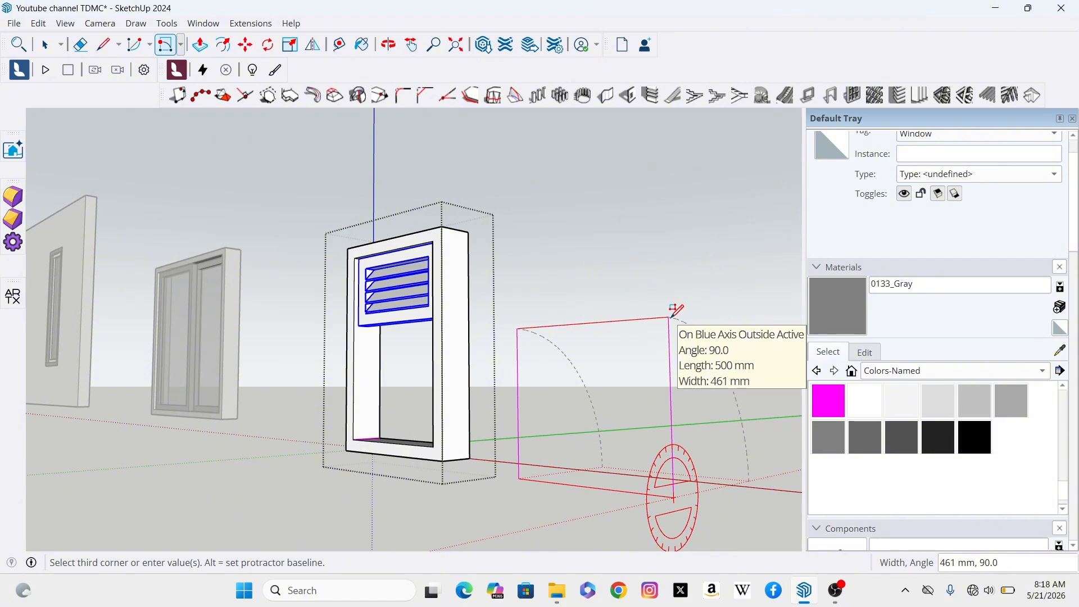
{"action": "type", "text": "500"}
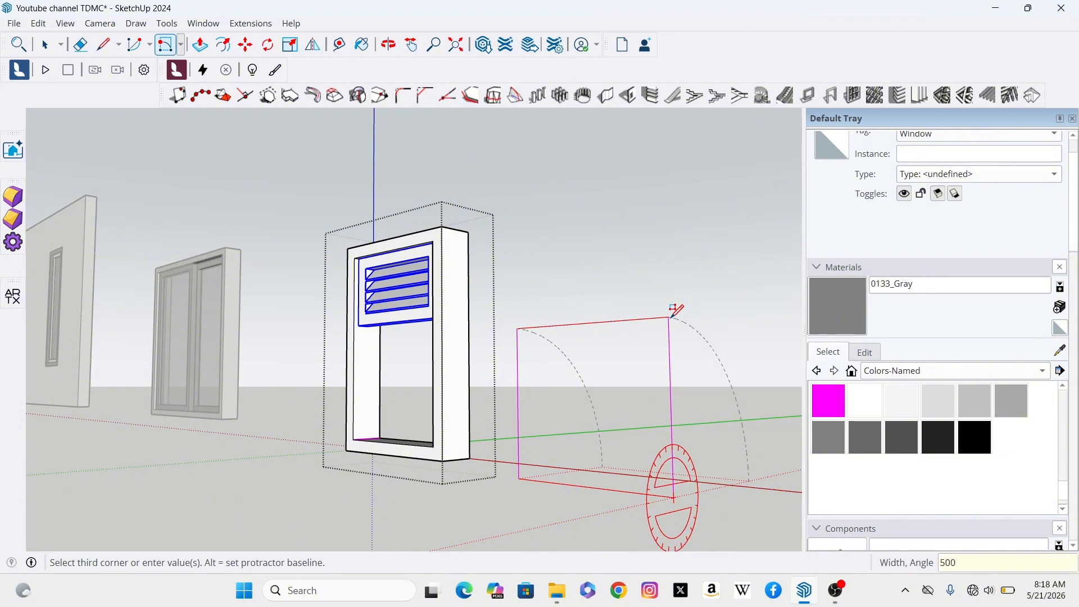
{"action": "key", "text": "Return"}
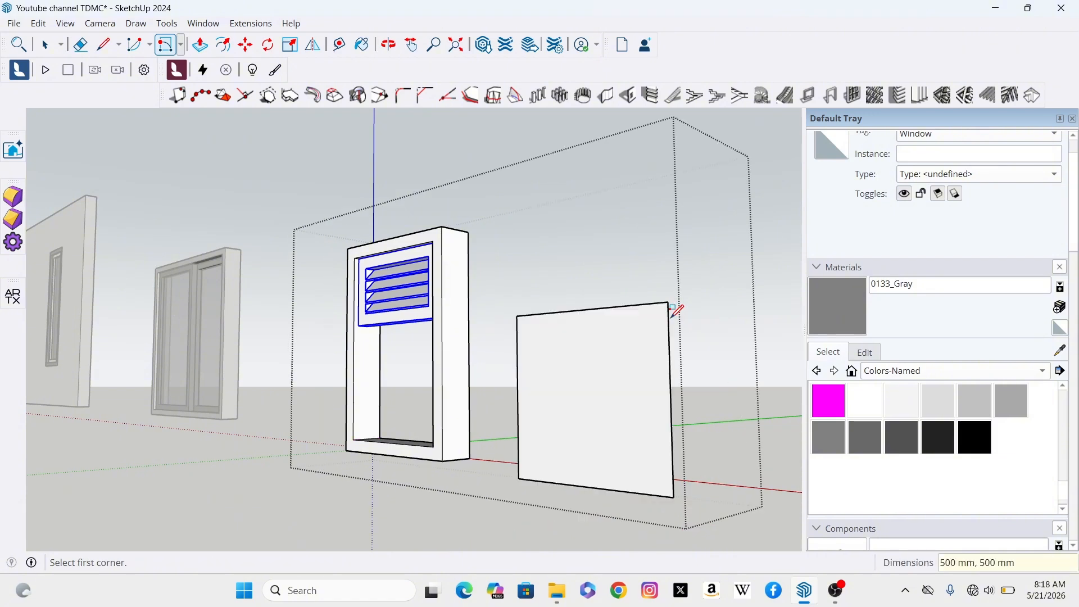
Make the new square face and its edges a group.
{"action": "left_click", "coordinate": [48, 51]}
{"action": "scroll", "coordinate": [482, 332], "scroll_direction": "down", "scroll_amount": 1}
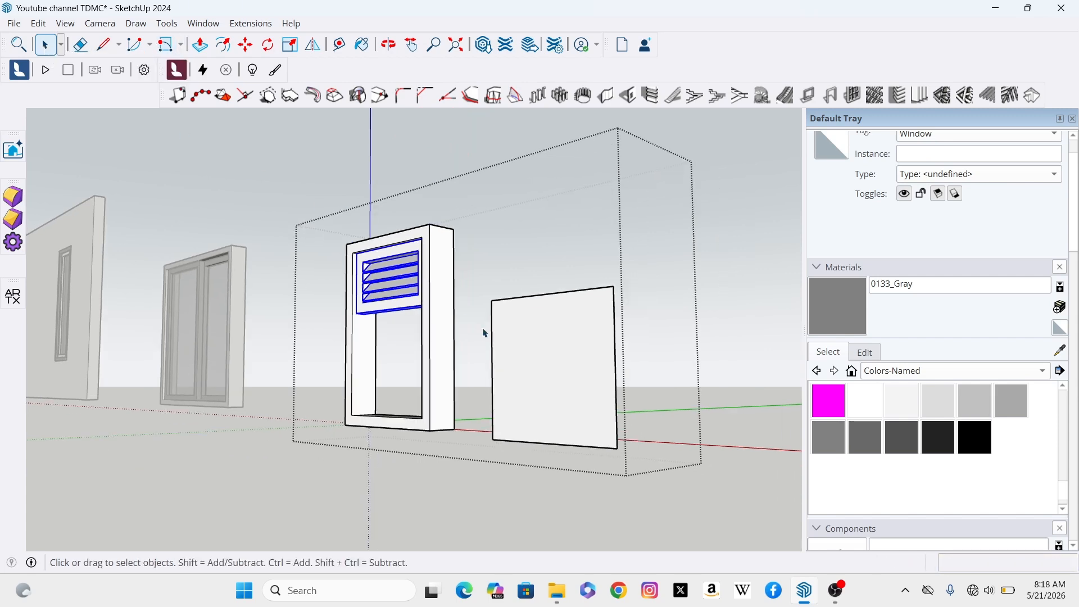
{"action": "scroll", "coordinate": [583, 378], "scroll_direction": "down", "scroll_amount": 1}
{"action": "left_click", "coordinate": [579, 350]}
{"action": "scroll", "coordinate": [602, 387], "scroll_direction": "up", "scroll_amount": 1}
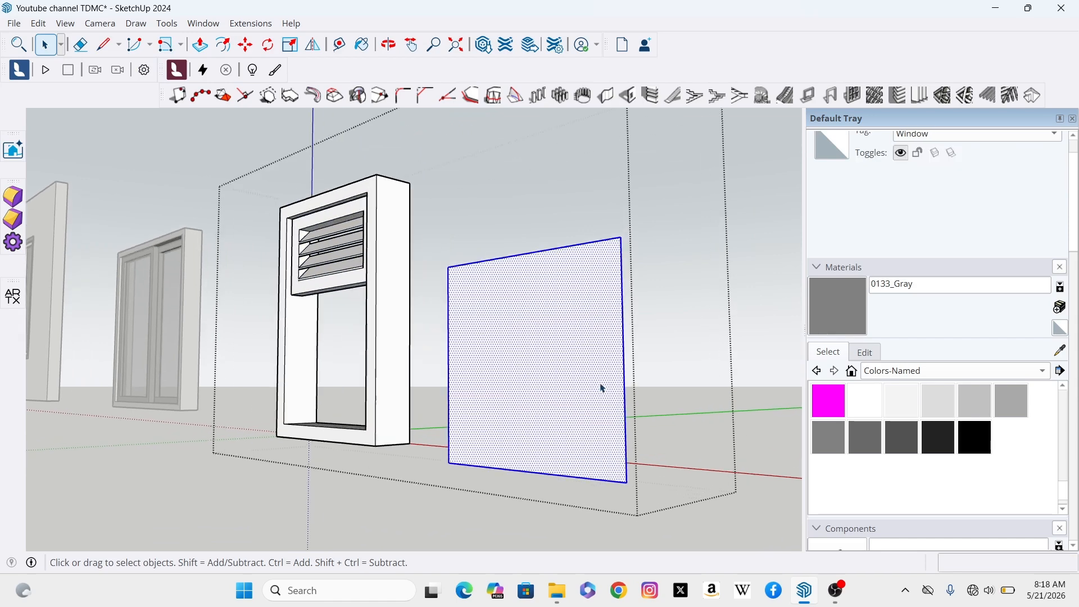
{"action": "right_click", "coordinate": [526, 303]}
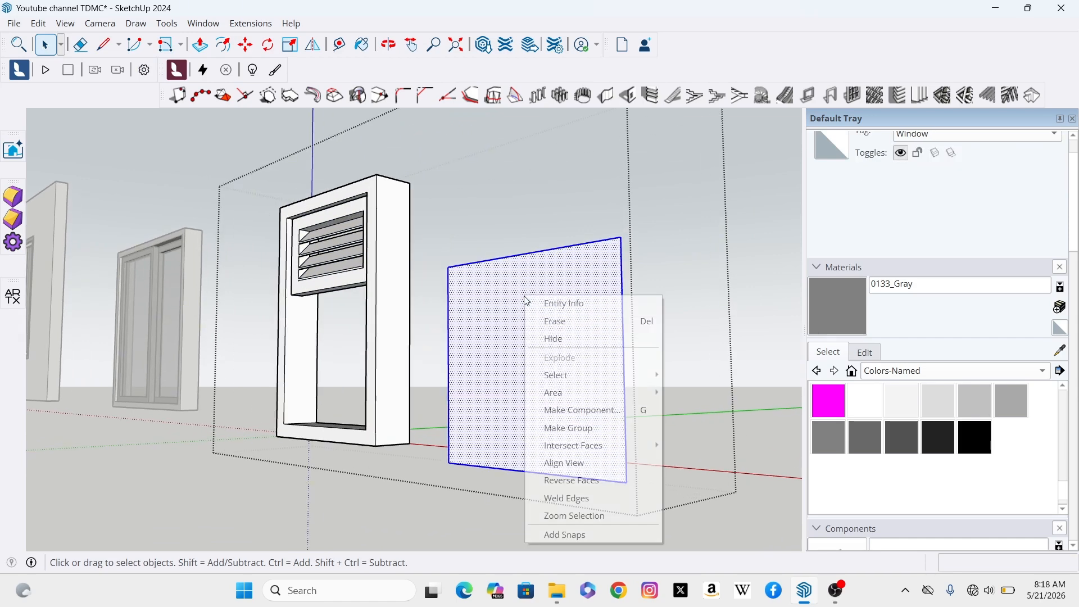
{"action": "left_click", "coordinate": [603, 431]}
{"action": "scroll", "coordinate": [551, 331], "scroll_direction": "up", "scroll_amount": 3}
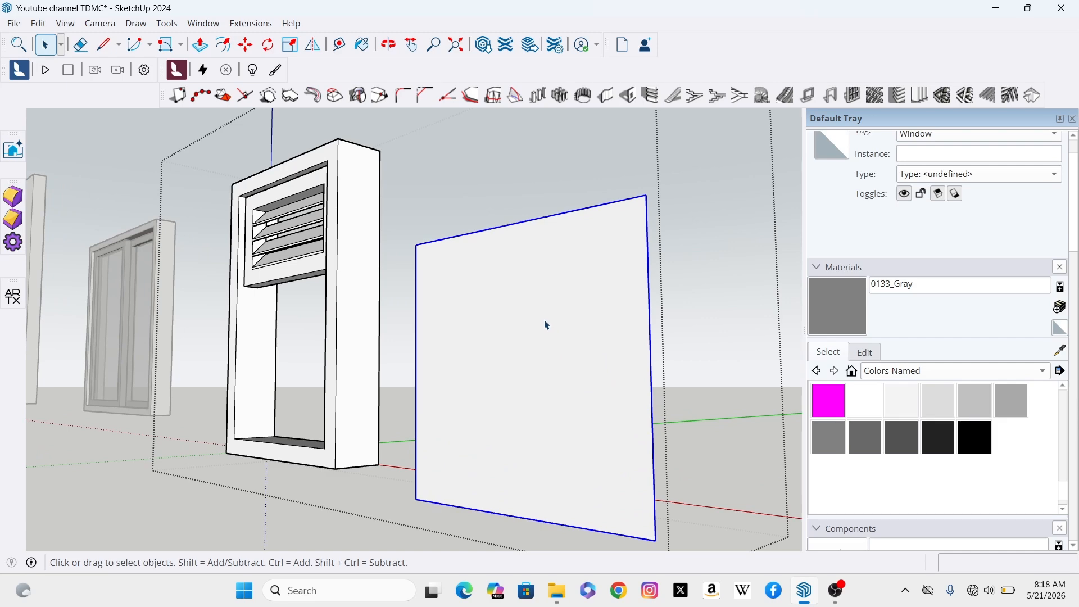
Inside the square's group, offset the face's outline 50 mm inward.
{"action": "left_click", "coordinate": [497, 330]}
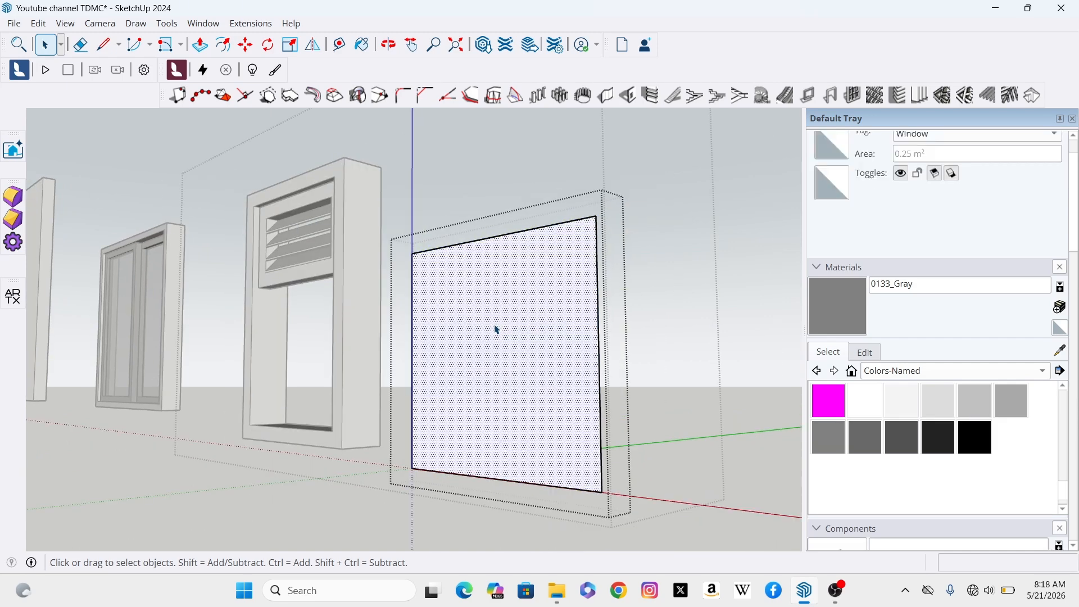
{"action": "left_click", "coordinate": [224, 45]}
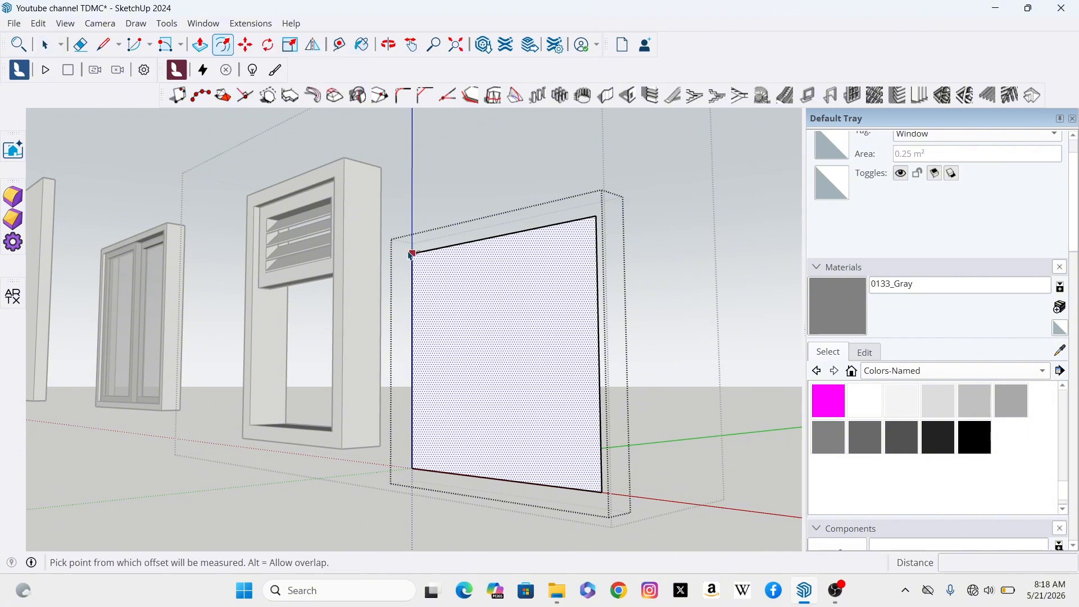
{"action": "left_click", "coordinate": [502, 247]}
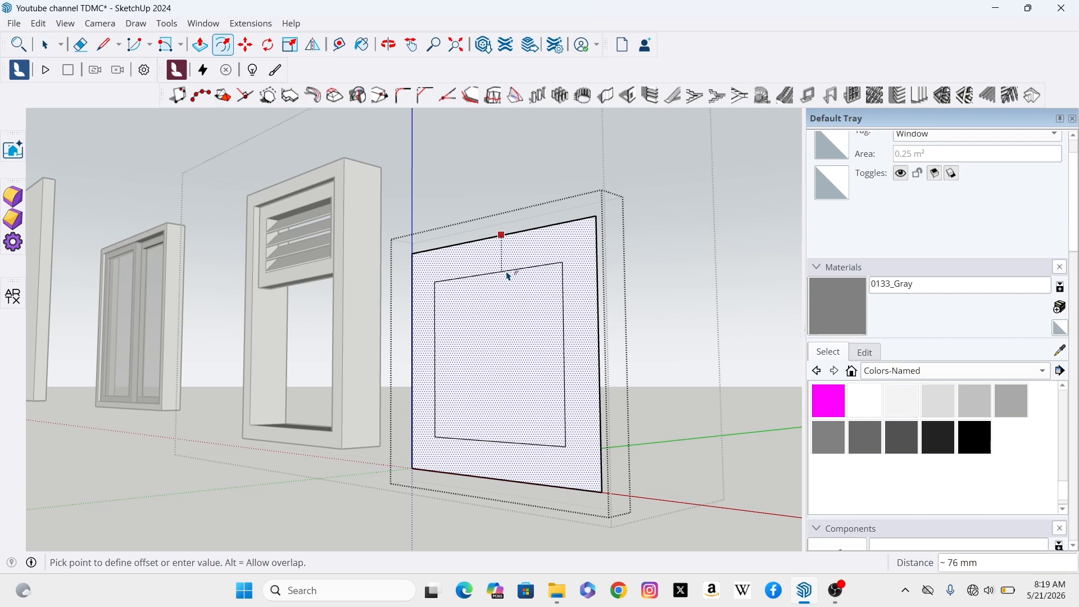
{"action": "type", "text": "50"}
{"action": "key", "text": "Return"}
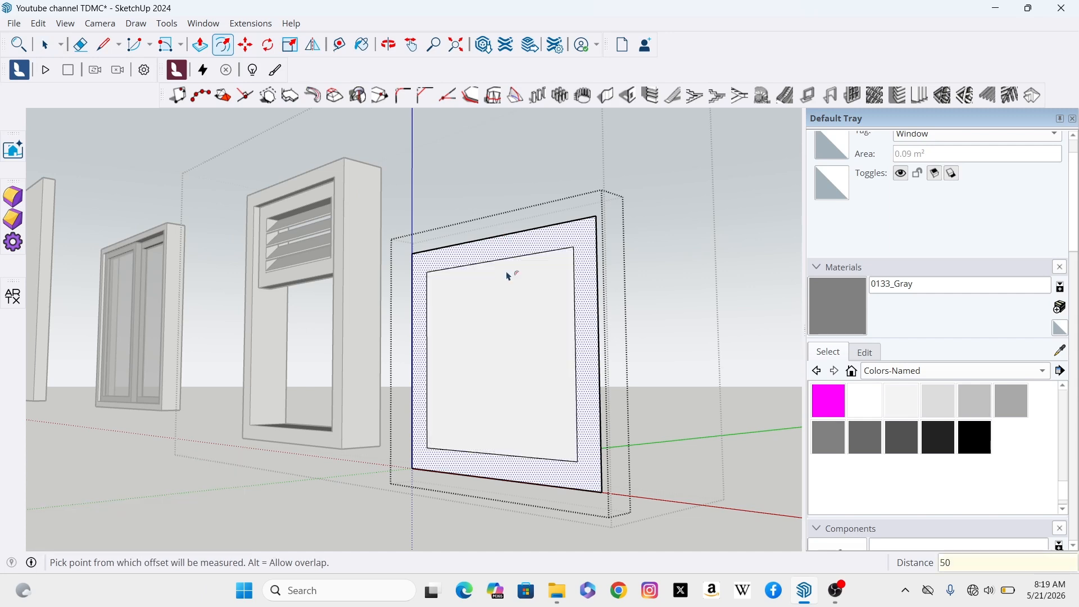
Extrude the square's outer border 50 mm toward the front to form the lower frame.
{"action": "left_click", "coordinate": [200, 50]}
{"action": "scroll", "coordinate": [484, 264], "scroll_direction": "up", "scroll_amount": 3}
{"action": "left_click", "coordinate": [478, 254]}
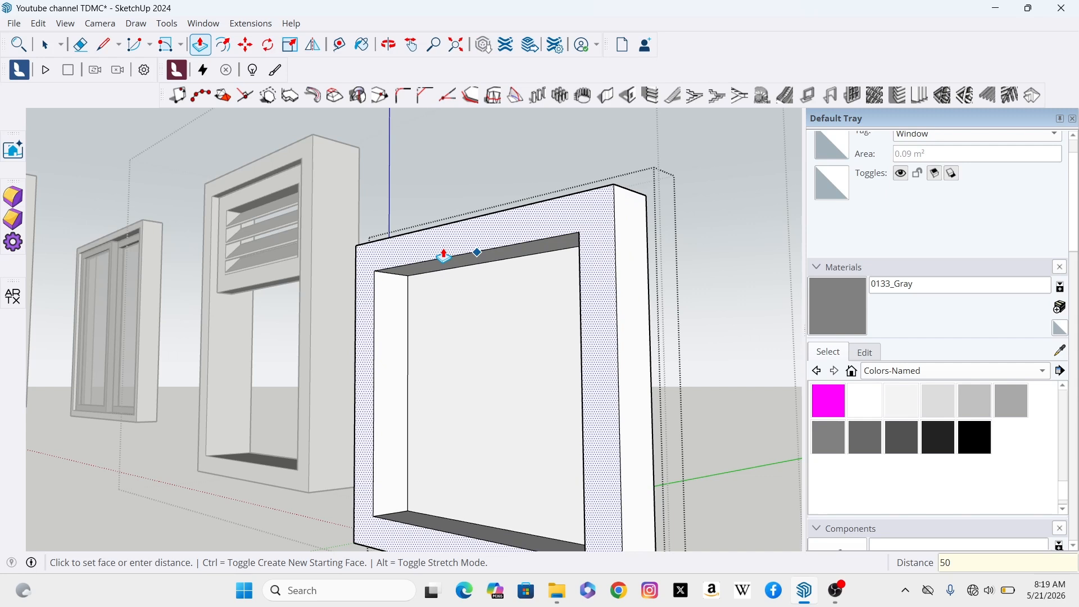
{"action": "type", "text": "50"}
{"action": "key", "text": "Return"}
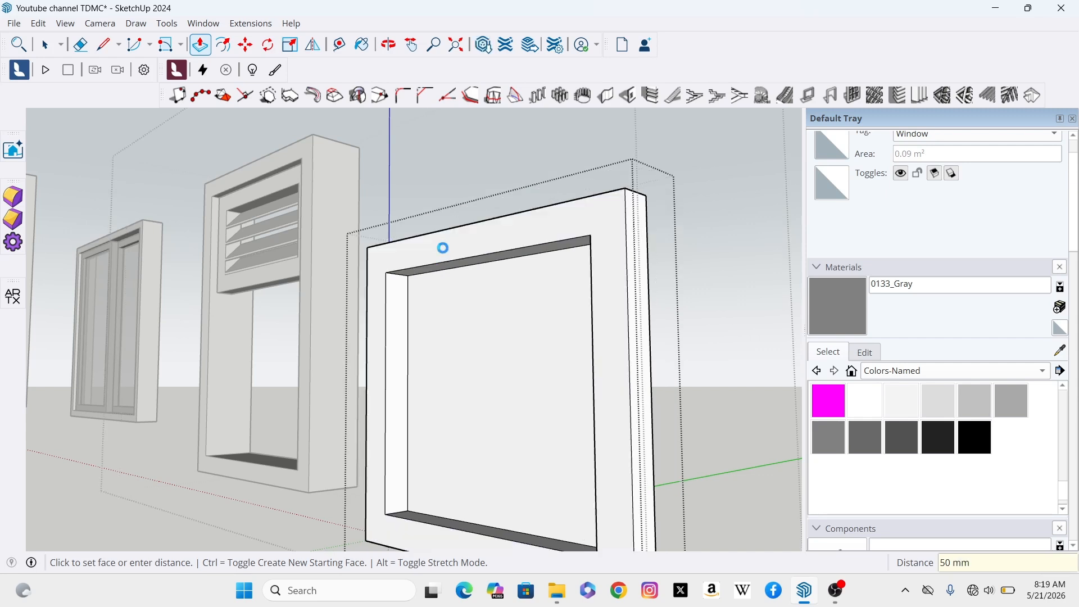
Make the inner face of the lower frame, with its edges, a separate group for the pane.
{"action": "left_click", "coordinate": [49, 45]}
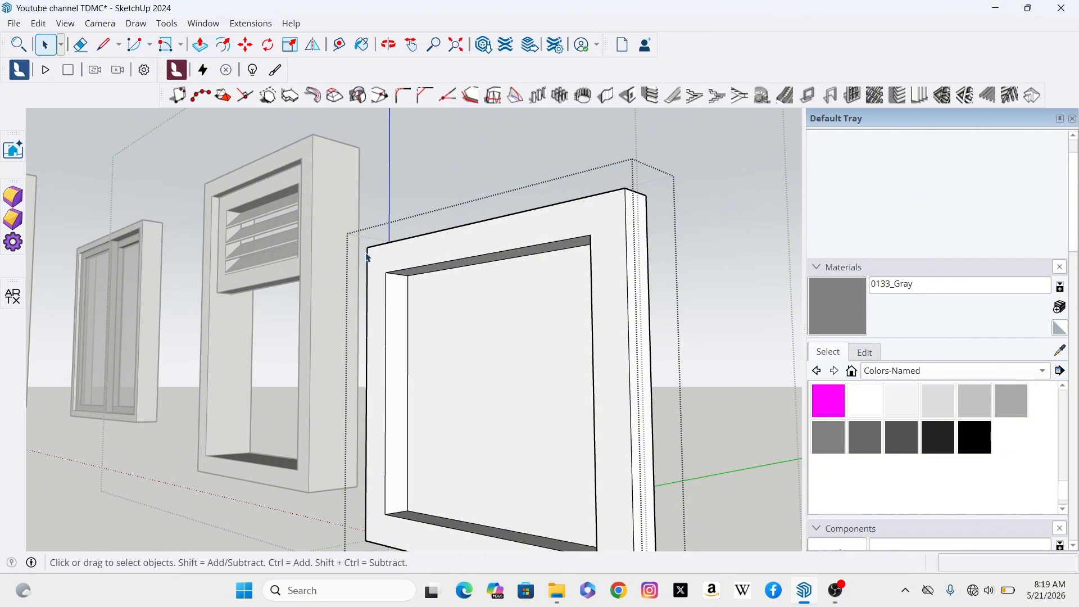
{"action": "scroll", "coordinate": [464, 264], "scroll_direction": "down", "scroll_amount": 2}
{"action": "scroll", "coordinate": [475, 300], "scroll_direction": "up", "scroll_amount": 2}
{"action": "left_click", "coordinate": [490, 335]}
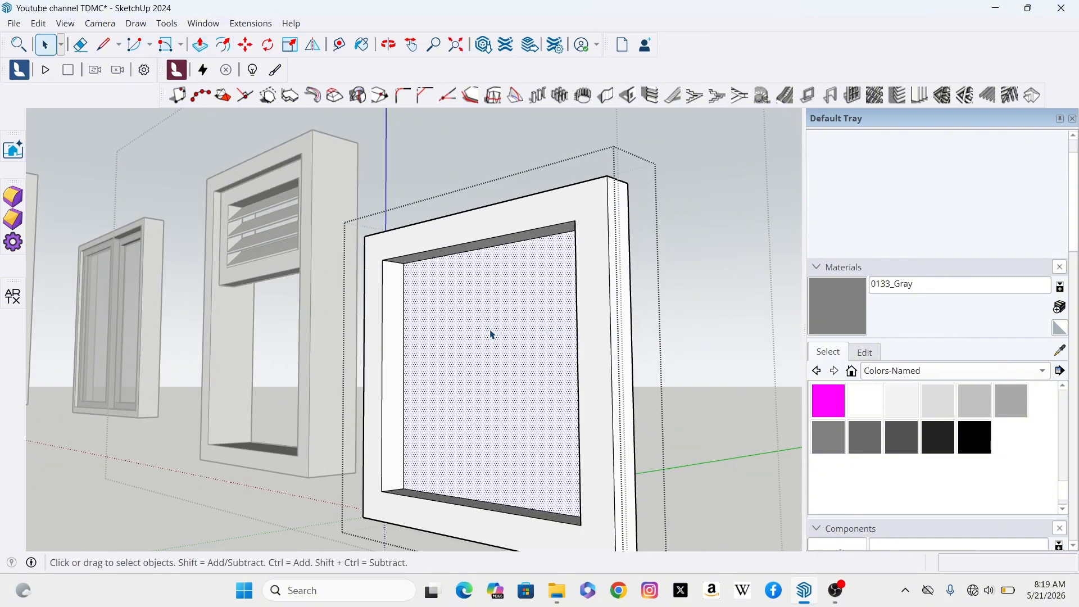
{"action": "right_click", "coordinate": [490, 334]}
{"action": "right_click", "coordinate": [463, 303]}
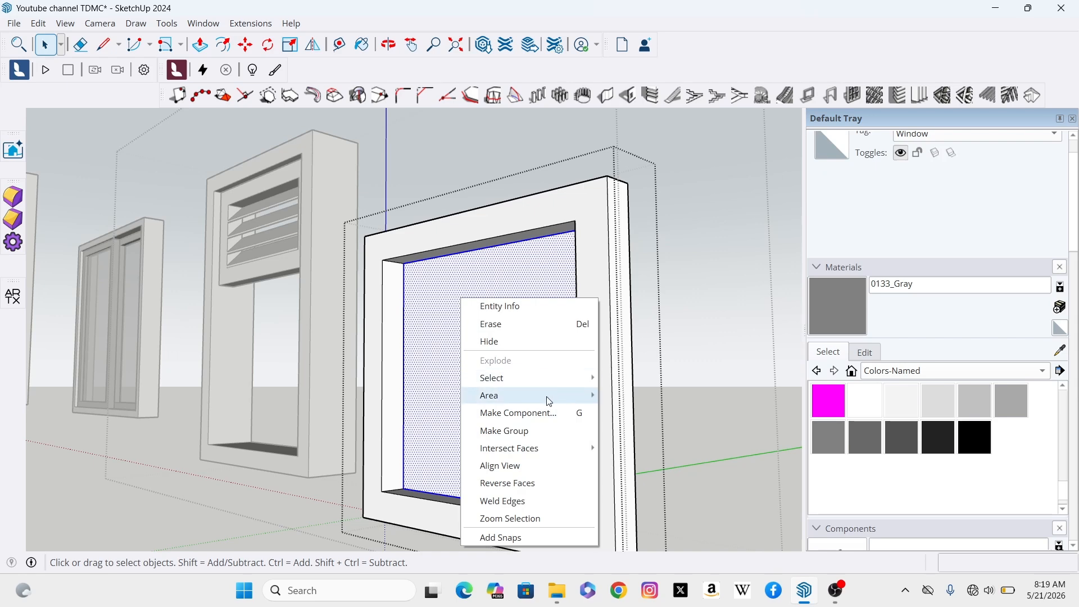
{"action": "left_click", "coordinate": [501, 432]}
{"action": "scroll", "coordinate": [496, 272], "scroll_direction": "down", "scroll_amount": 2}
{"action": "scroll", "coordinate": [496, 272], "scroll_direction": "up", "scroll_amount": 2}
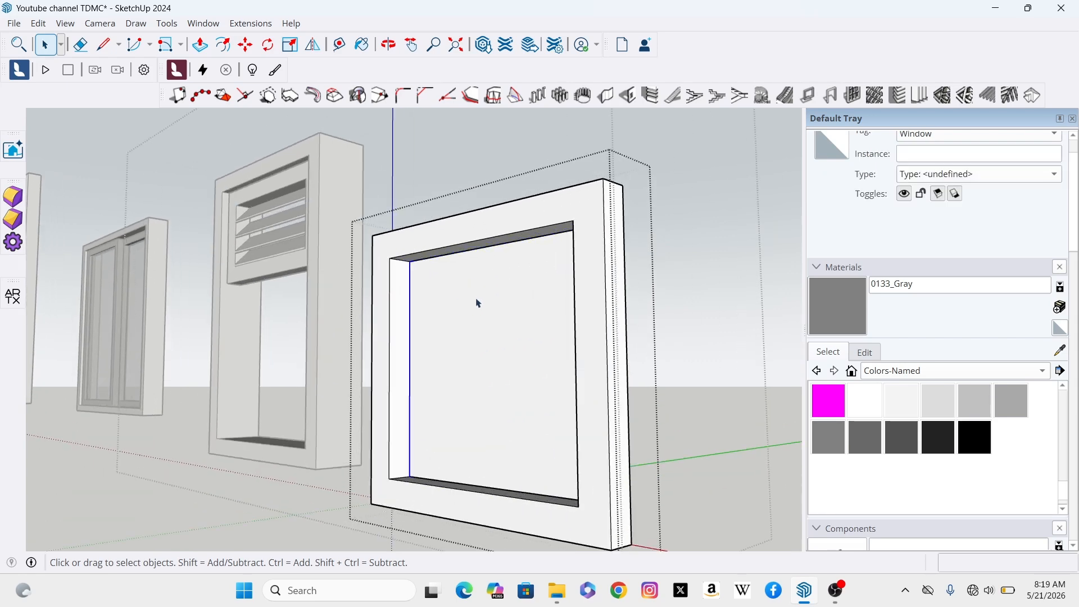
Extrude the pane face 6 mm toward the front inside its group, and leave the pane's editing mode.
{"action": "double_click", "coordinate": [478, 304]}
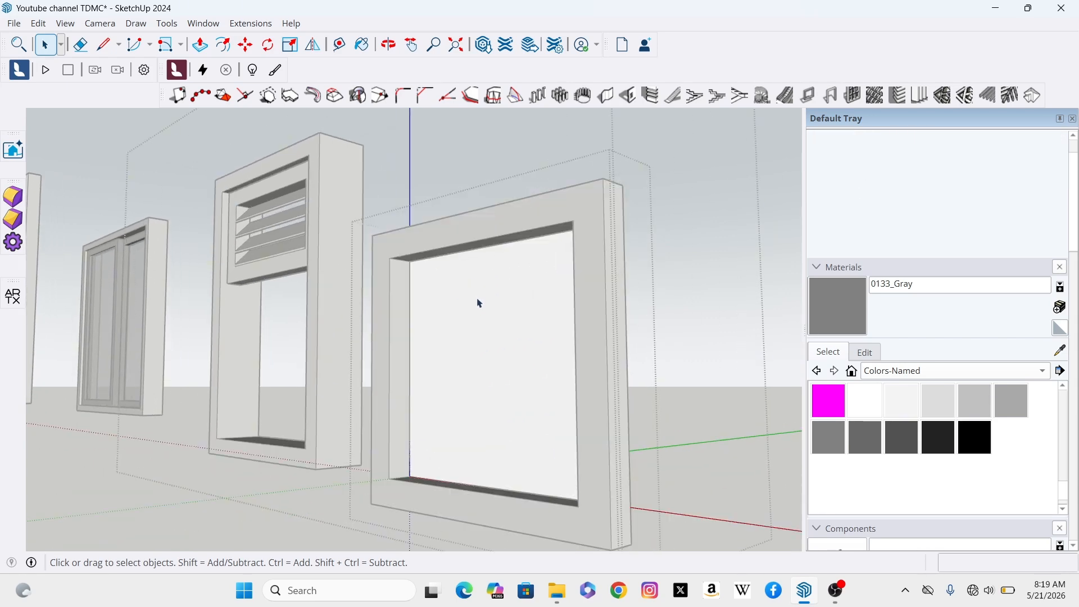
{"action": "left_click", "coordinate": [479, 319]}
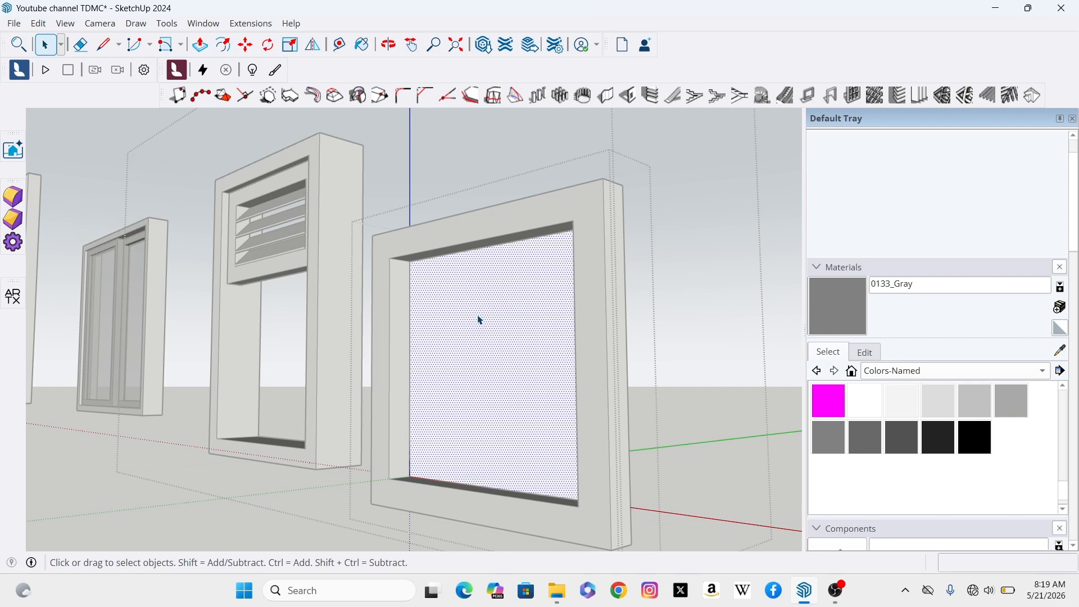
{"action": "left_click", "coordinate": [206, 47]}
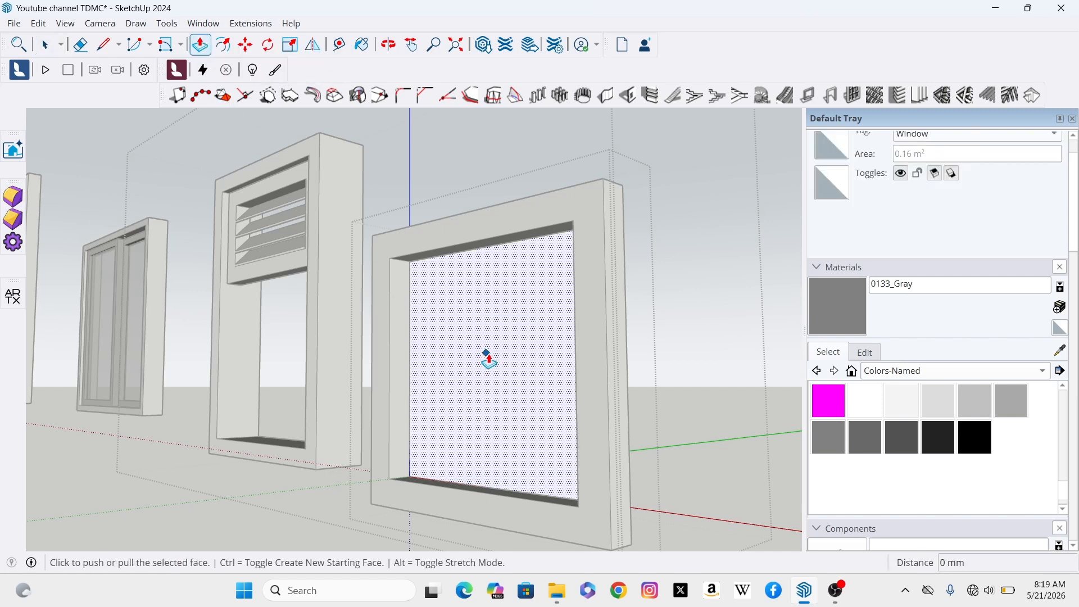
{"action": "left_click", "coordinate": [489, 356]}
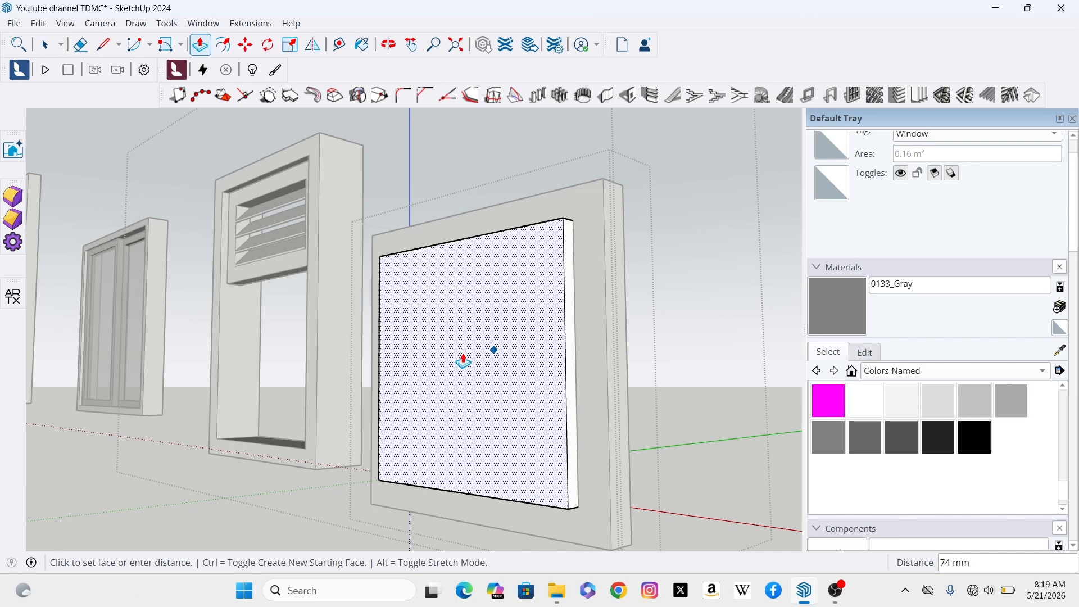
{"action": "key", "text": "Return"}
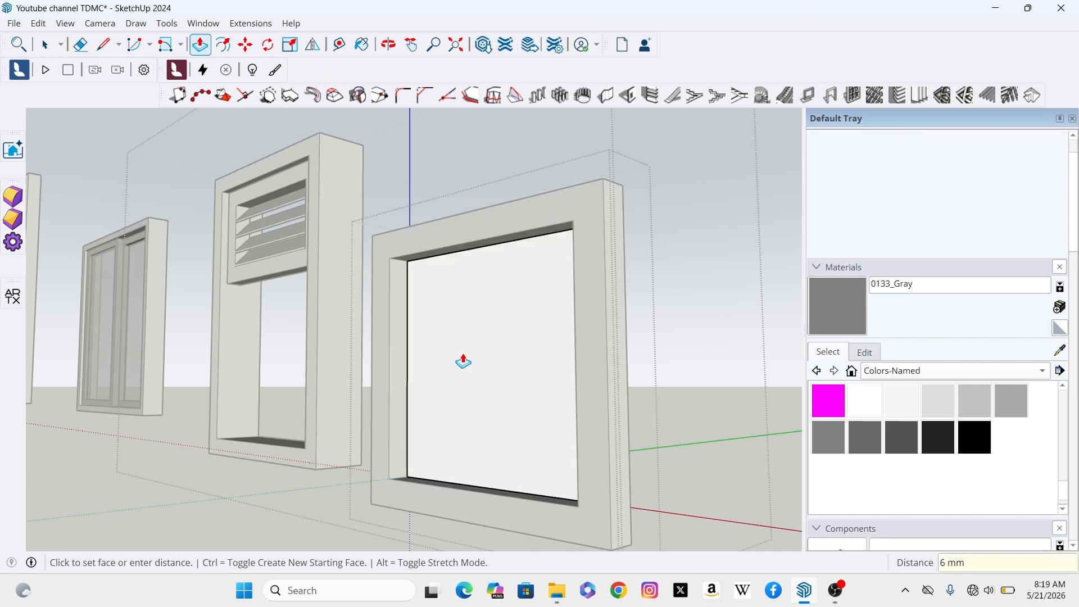
{"action": "left_click", "coordinate": [45, 45]}
{"action": "scroll", "coordinate": [651, 278], "scroll_direction": "down", "scroll_amount": 2}
{"action": "left_click", "coordinate": [654, 253]}
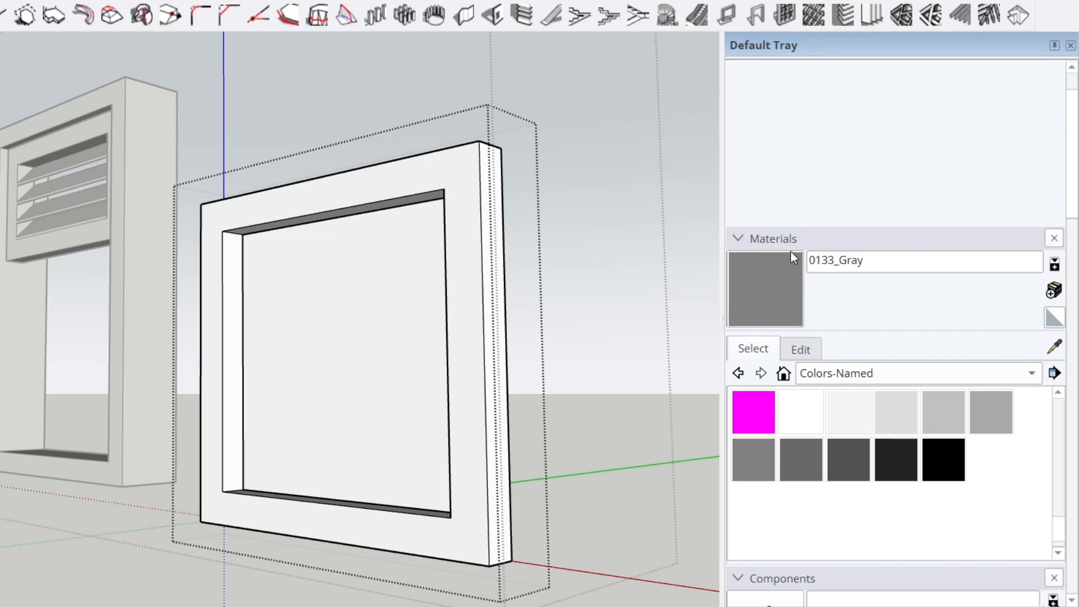
Paint the lower frame's pane with Translucent Glass Gray from the Glass and Mirrors material collection.
{"action": "left_click", "coordinate": [1032, 376]}
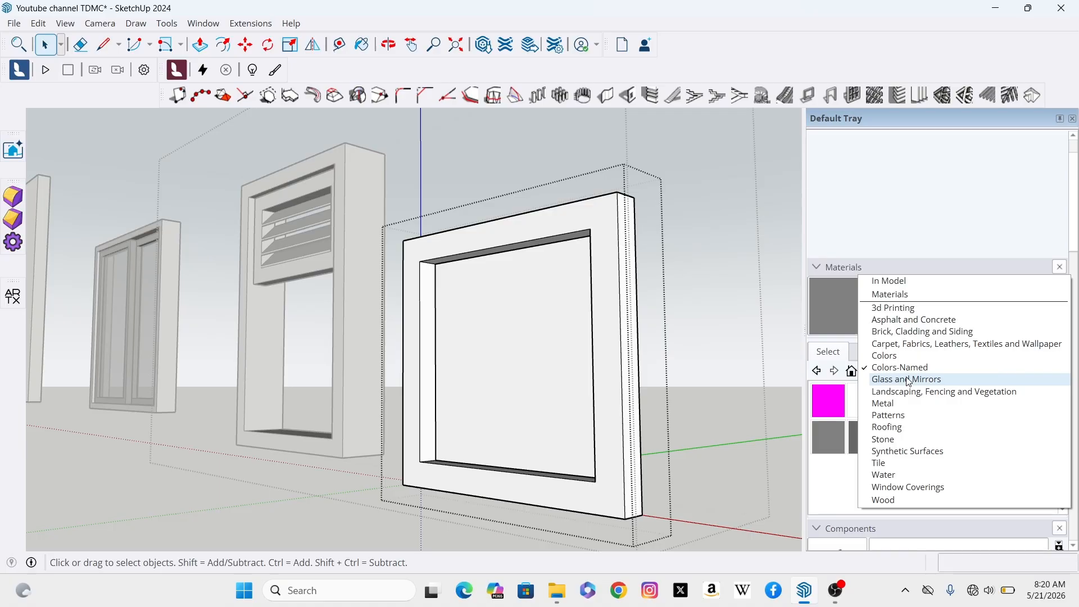
{"action": "left_click", "coordinate": [842, 386]}
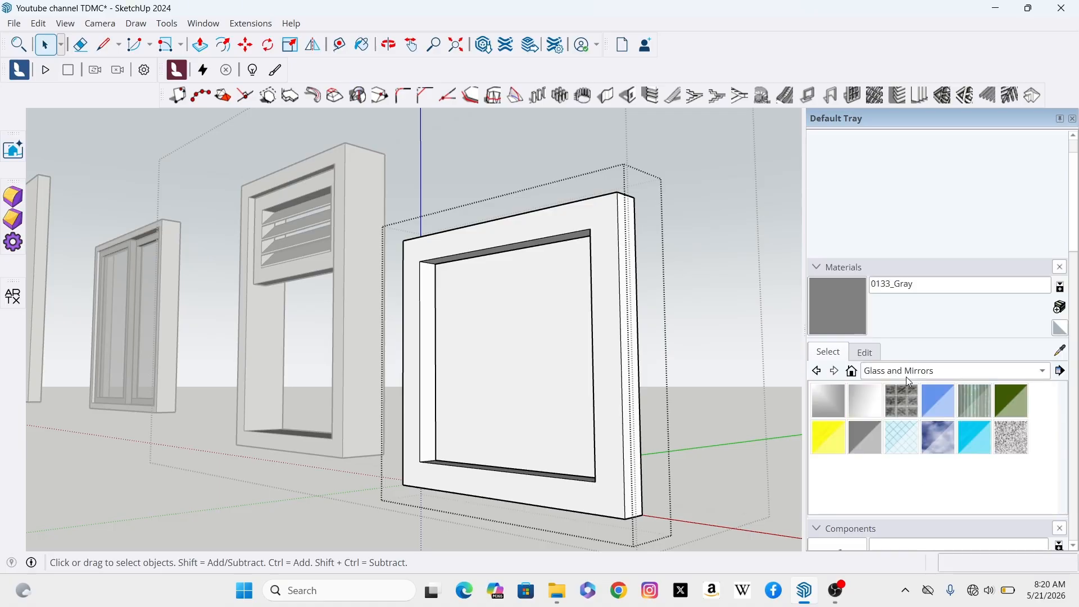
{"action": "left_click", "coordinate": [865, 439]}
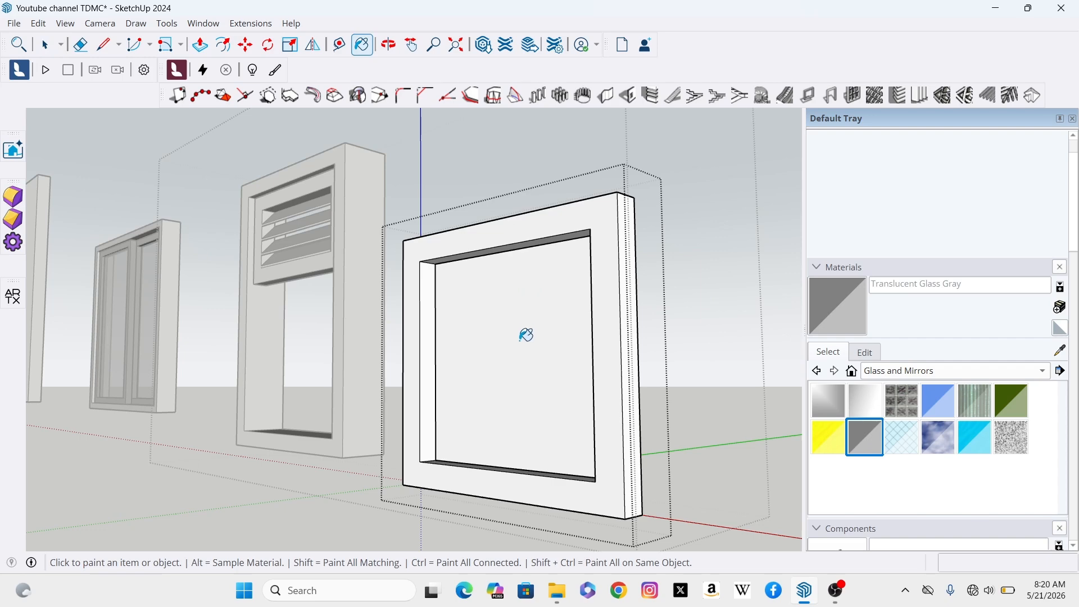
{"action": "scroll", "coordinate": [549, 354], "scroll_direction": "up", "scroll_amount": 2}
{"action": "scroll", "coordinate": [544, 354], "scroll_direction": "down", "scroll_amount": 2}
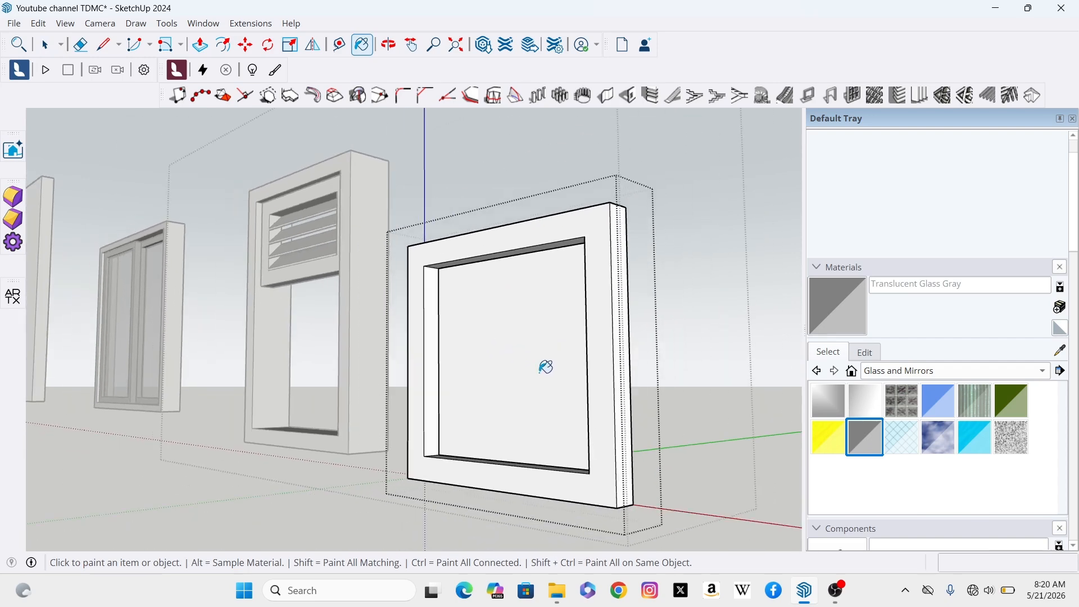
{"action": "scroll", "coordinate": [534, 363], "scroll_direction": "up", "scroll_amount": 2}
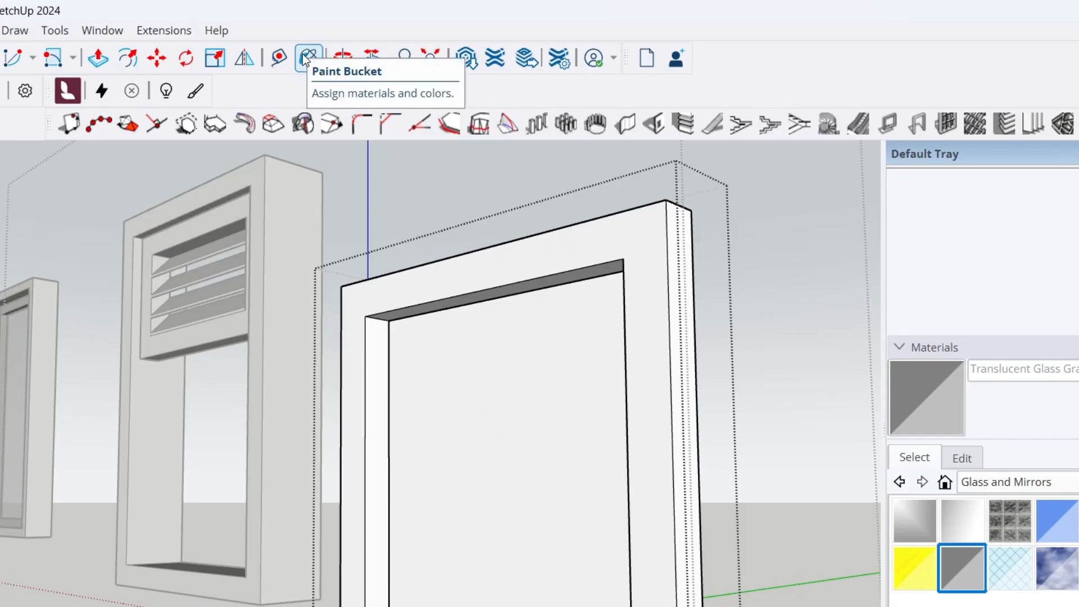
{"action": "left_click", "coordinate": [307, 60]}
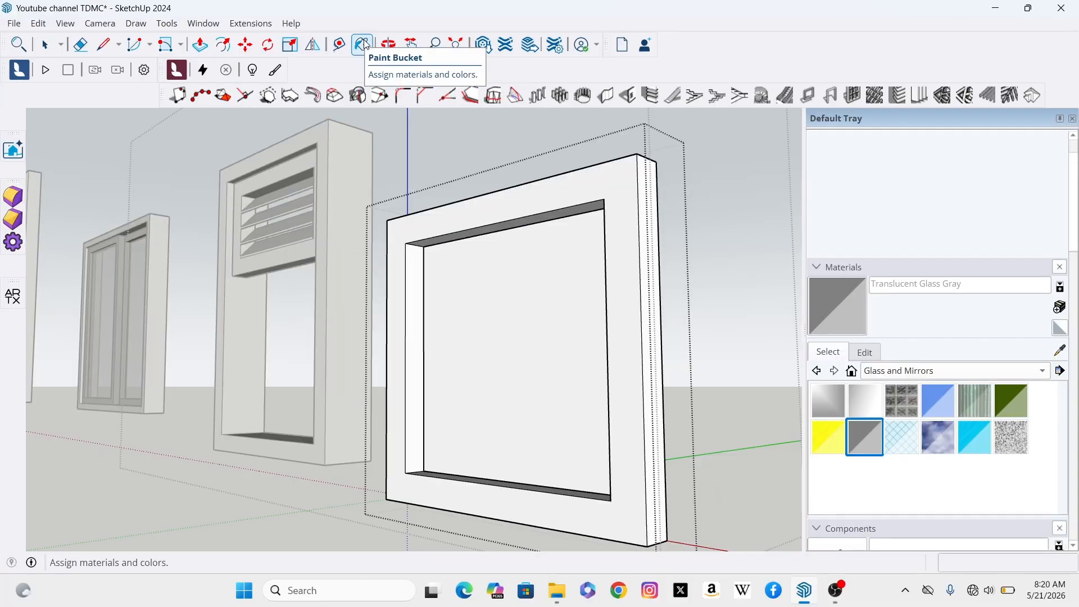
{"action": "left_click", "coordinate": [365, 42]}
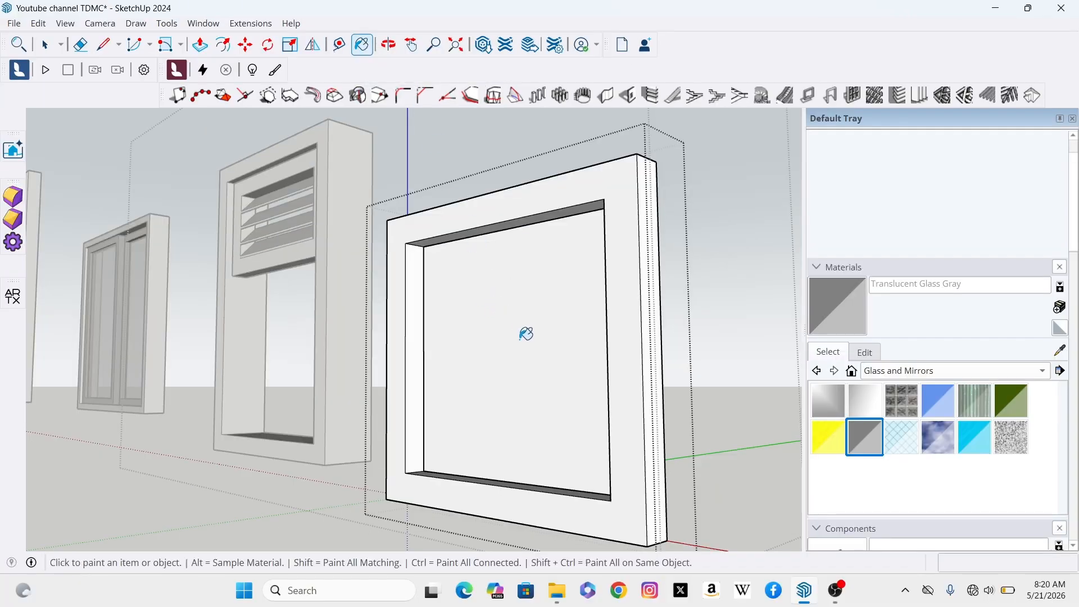
{"action": "left_click", "coordinate": [526, 334]}
{"action": "scroll", "coordinate": [525, 330], "scroll_direction": "down", "scroll_amount": 2}
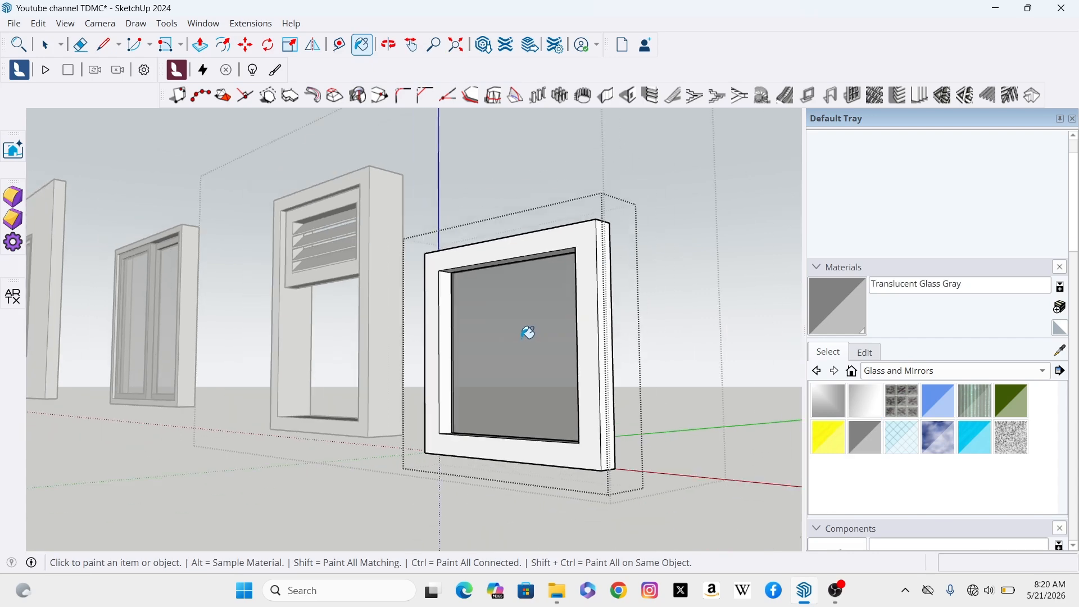
{"action": "scroll", "coordinate": [525, 330], "scroll_direction": "up", "scroll_amount": 1}
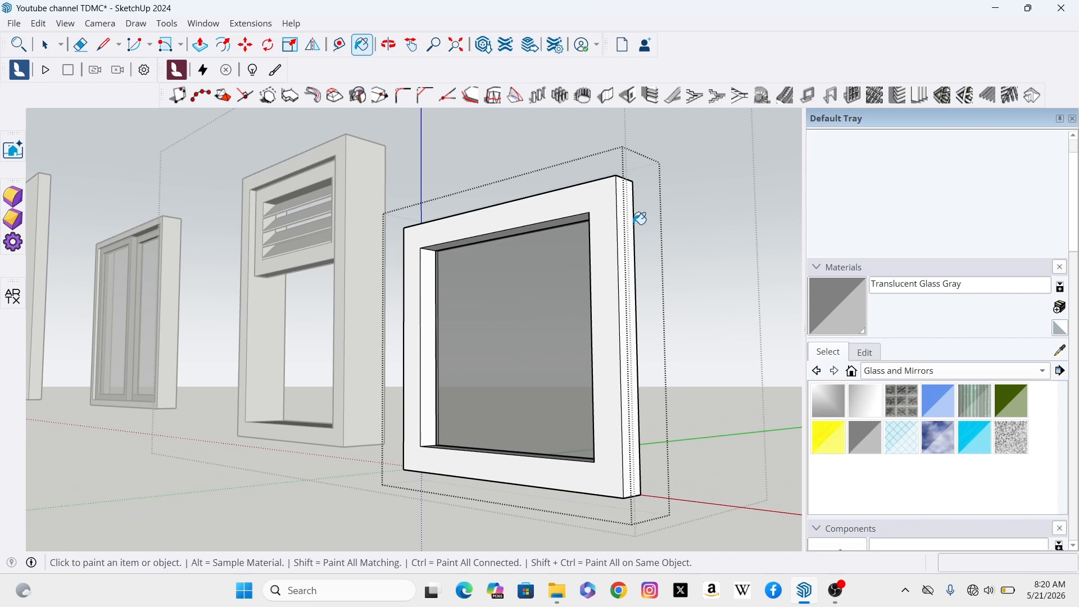
{"action": "scroll", "coordinate": [541, 358], "scroll_direction": "up", "scroll_amount": 2}
{"action": "scroll", "coordinate": [542, 358], "scroll_direction": "down", "scroll_amount": 3}
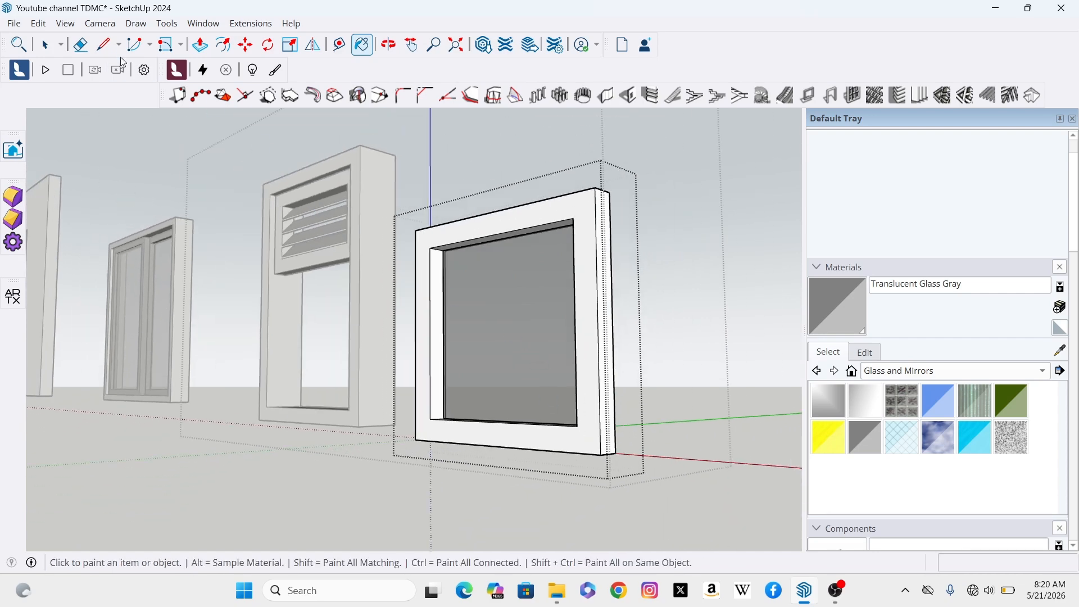
Move the glass pane 19 mm to the midpoint of the lower frame's depth, and leave the lower frame's group.
{"action": "left_click", "coordinate": [45, 45]}
{"action": "scroll", "coordinate": [542, 361], "scroll_direction": "up", "scroll_amount": 2}
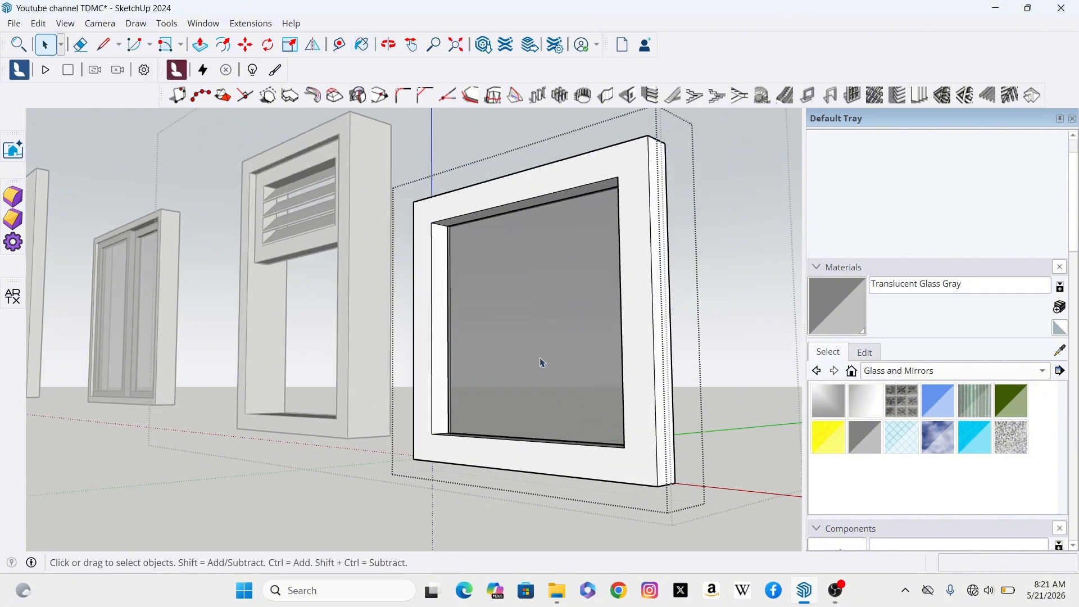
{"action": "left_click", "coordinate": [542, 361]}
{"action": "scroll", "coordinate": [410, 432], "scroll_direction": "up", "scroll_amount": 3}
{"action": "scroll", "coordinate": [410, 431], "scroll_direction": "up", "scroll_amount": 1}
{"action": "left_click", "coordinate": [245, 44]}
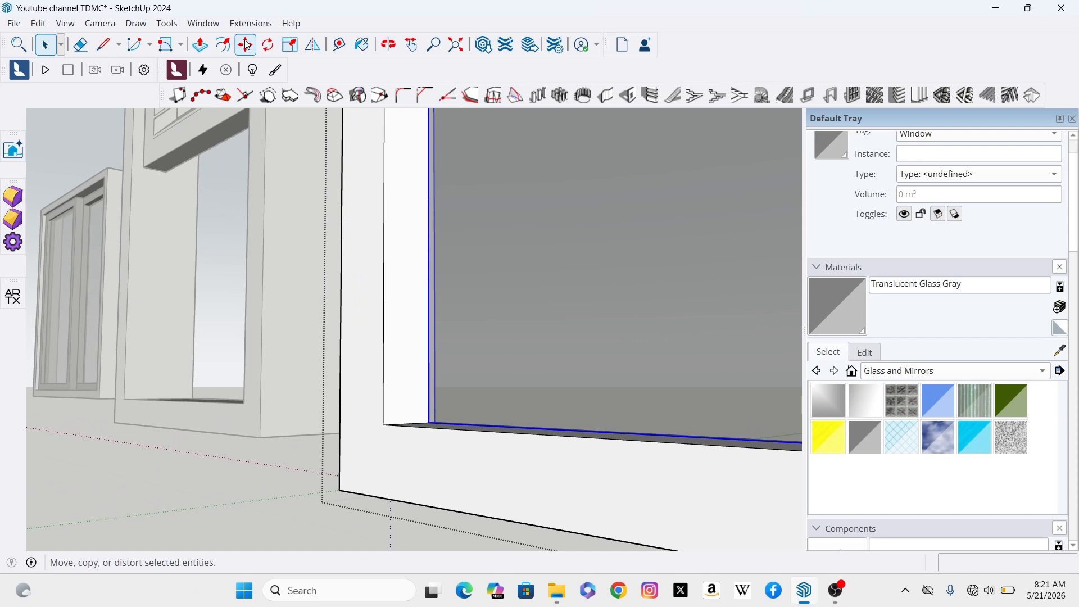
{"action": "scroll", "coordinate": [463, 445], "scroll_direction": "up", "scroll_amount": 5}
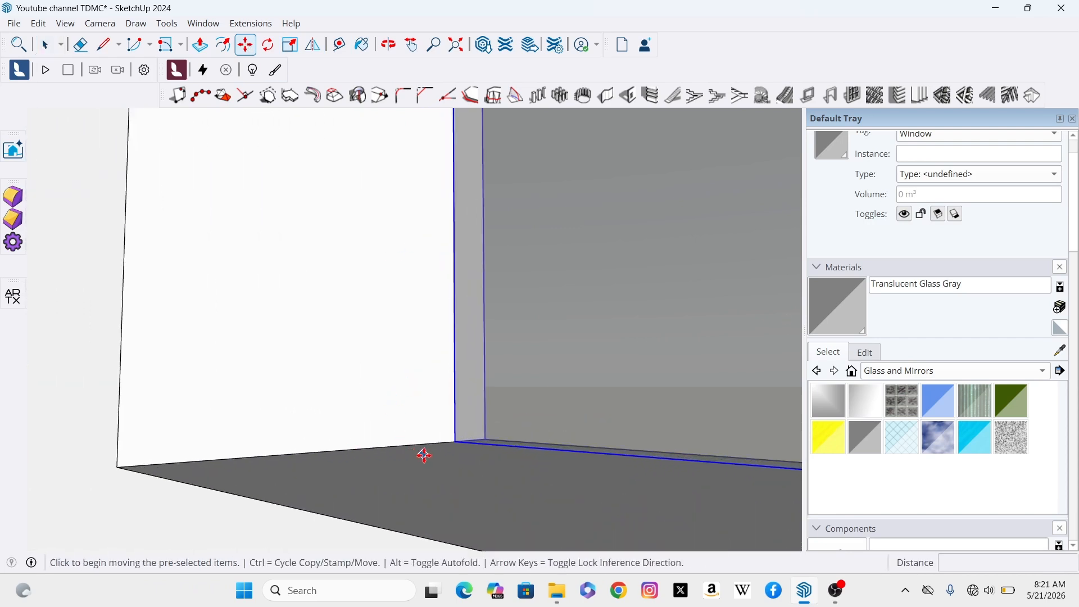
{"action": "left_click", "coordinate": [459, 440]}
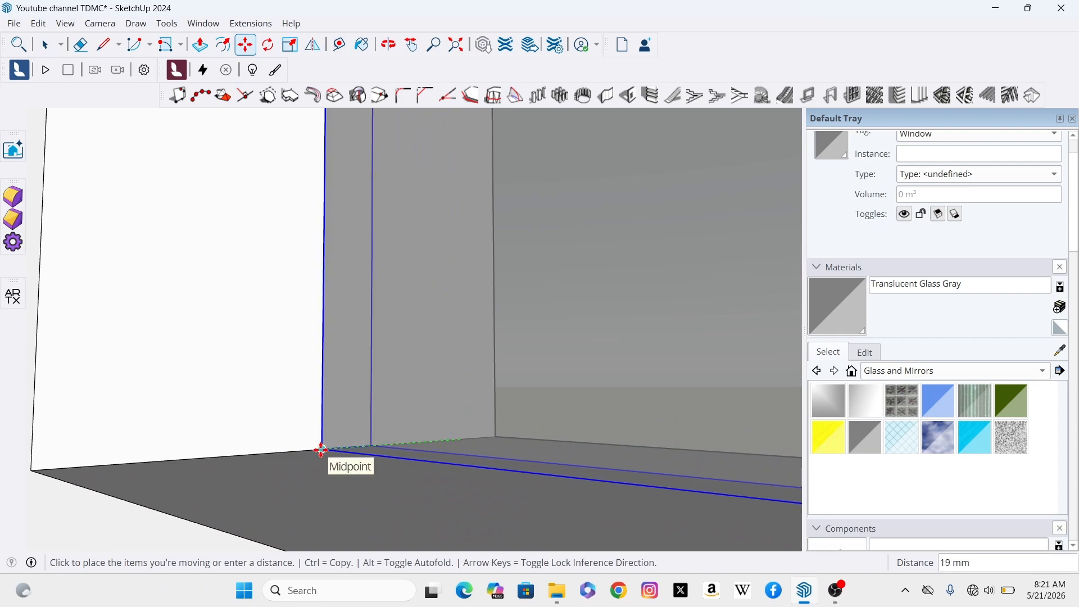
{"action": "left_click", "coordinate": [320, 449]}
{"action": "scroll", "coordinate": [101, 116], "scroll_direction": "down", "scroll_amount": 6}
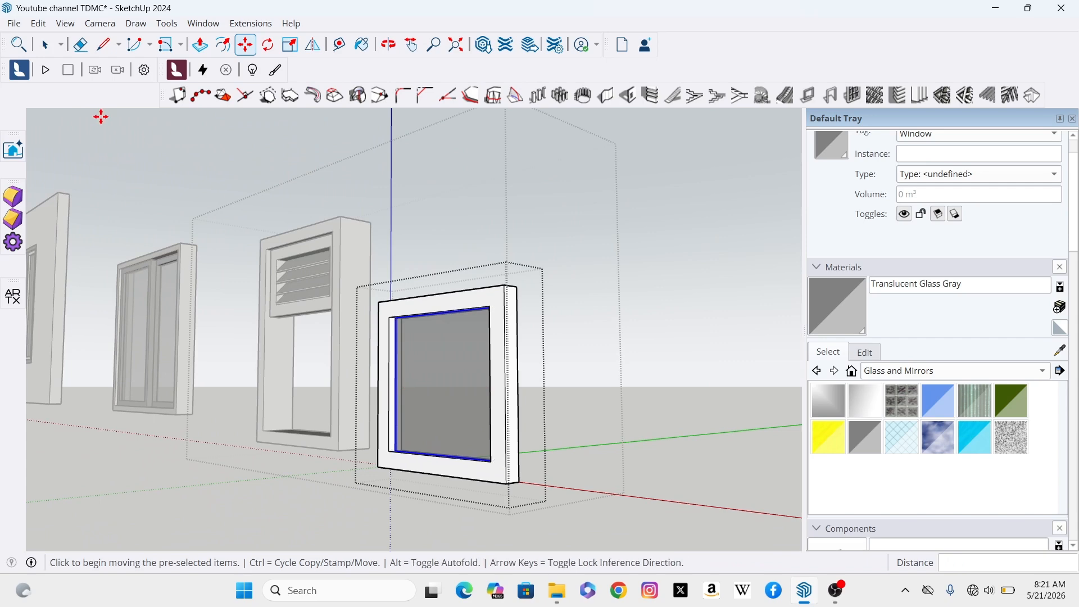
{"action": "left_click", "coordinate": [47, 47]}
{"action": "left_click", "coordinate": [482, 228]}
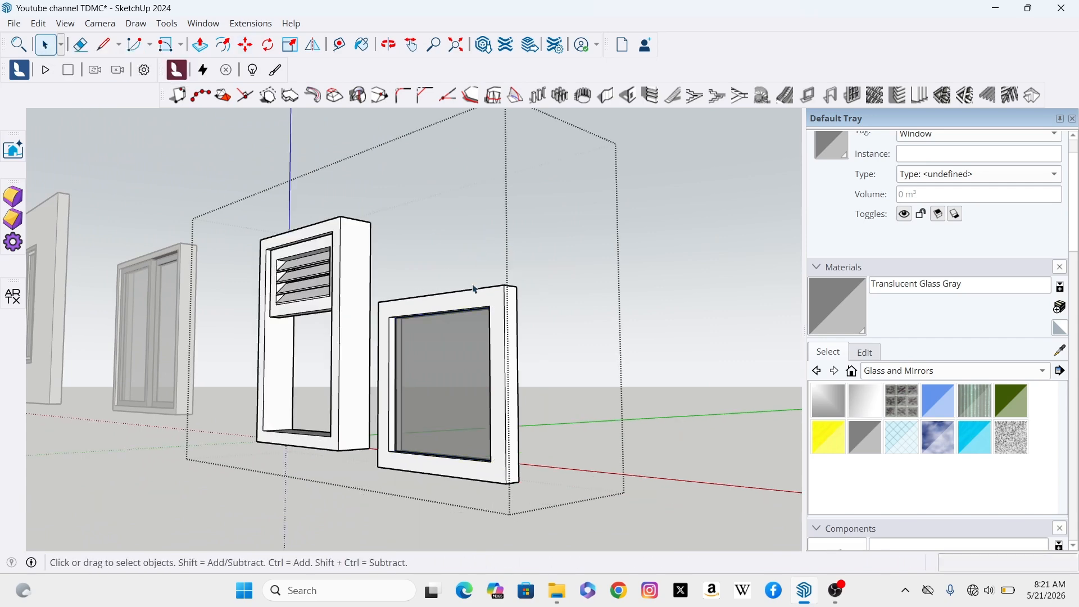
Move the lower framed pane by its upper corner to the louver frame's lower corner, filling the opening beneath it.
{"action": "scroll", "coordinate": [514, 303], "scroll_direction": "down", "scroll_amount": 2}
{"action": "scroll", "coordinate": [514, 304], "scroll_direction": "up", "scroll_amount": 3}
{"action": "left_click", "coordinate": [513, 304]}
{"action": "scroll", "coordinate": [455, 308], "scroll_direction": "down", "scroll_amount": 1}
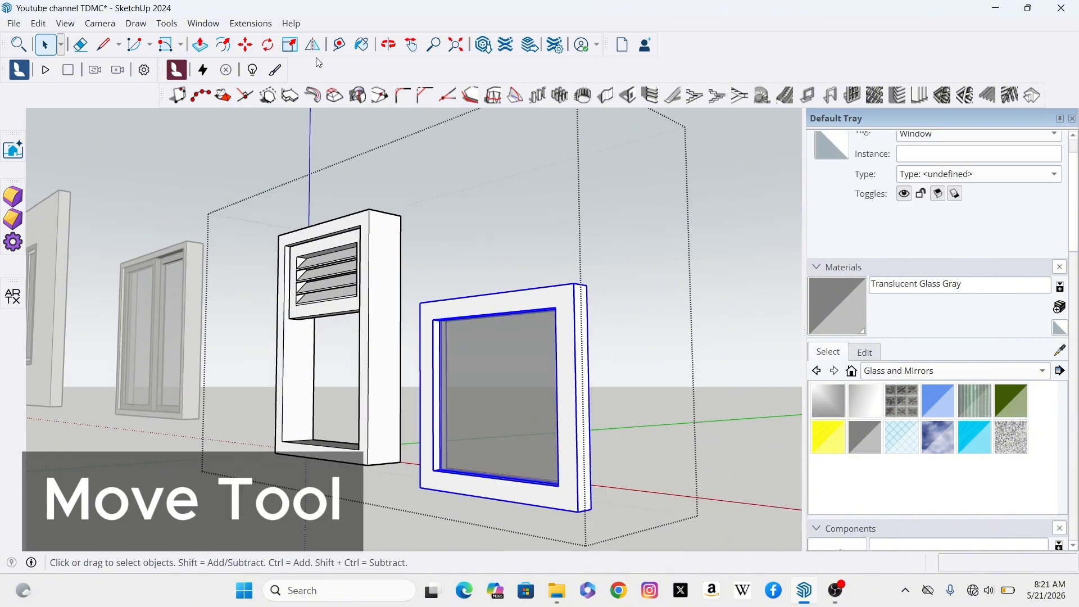
{"action": "left_click", "coordinate": [246, 44]}
{"action": "scroll", "coordinate": [380, 277], "scroll_direction": "up", "scroll_amount": 3}
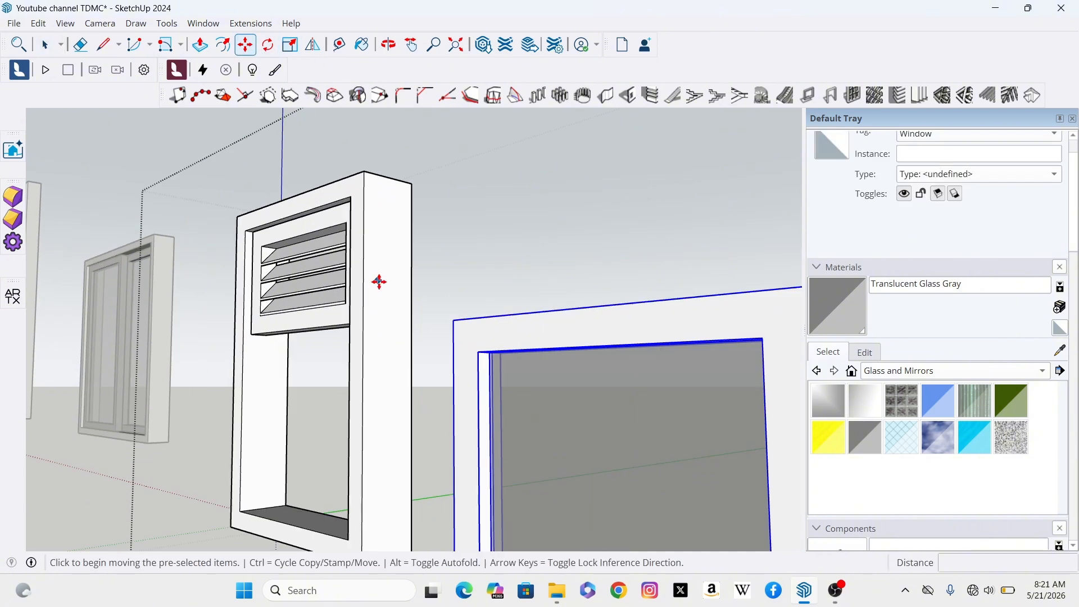
{"action": "scroll", "coordinate": [458, 369], "scroll_direction": "up", "scroll_amount": 1}
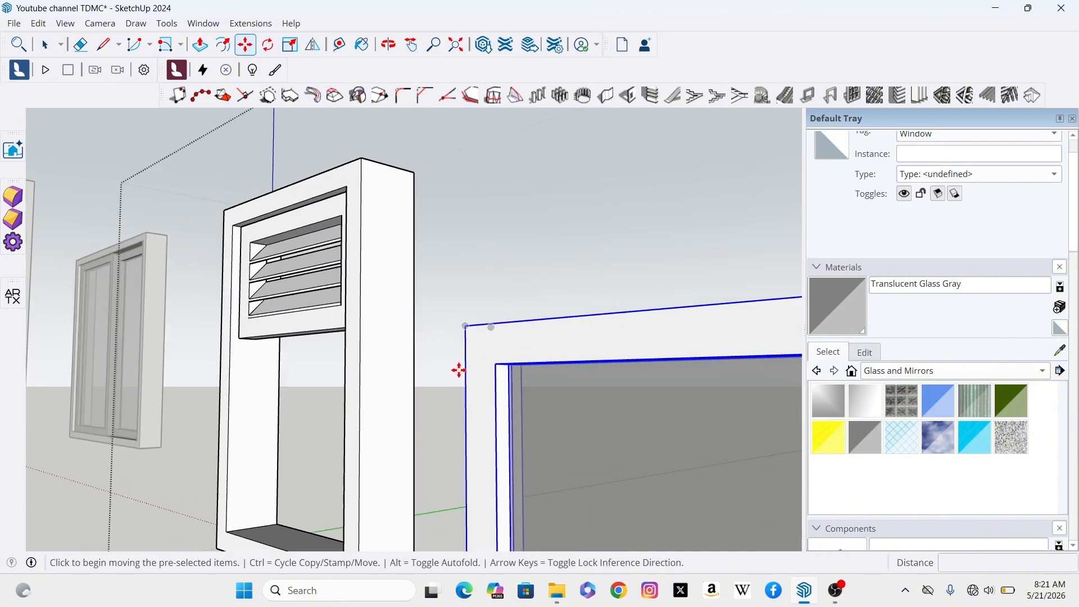
{"action": "left_click", "coordinate": [464, 326]}
{"action": "scroll", "coordinate": [530, 321], "scroll_direction": "down", "scroll_amount": 2}
{"action": "scroll", "coordinate": [278, 365], "scroll_direction": "up", "scroll_amount": 5}
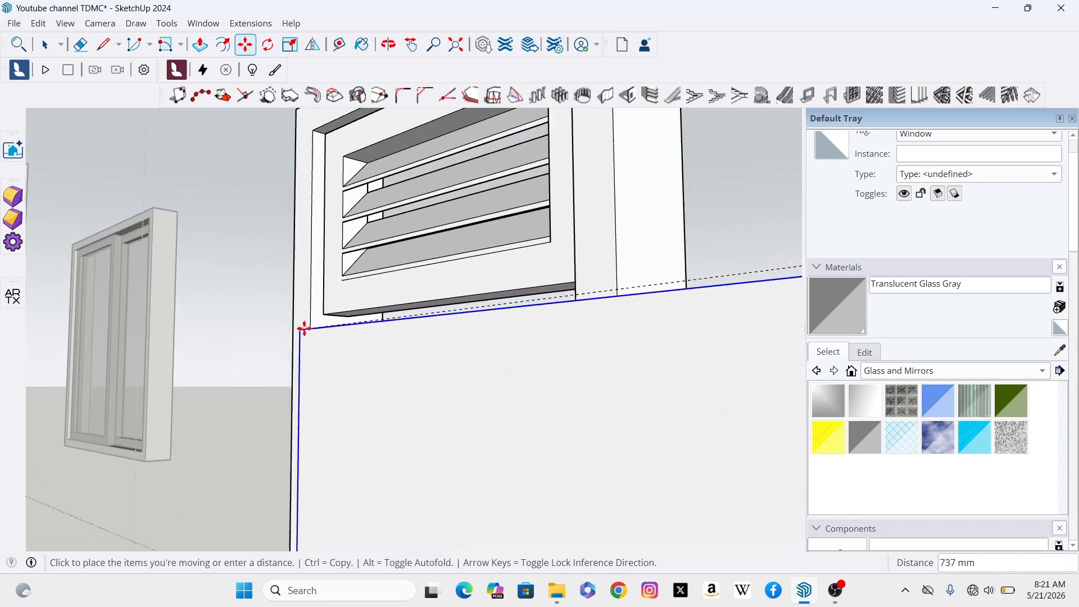
{"action": "scroll", "coordinate": [325, 313], "scroll_direction": "up", "scroll_amount": 4}
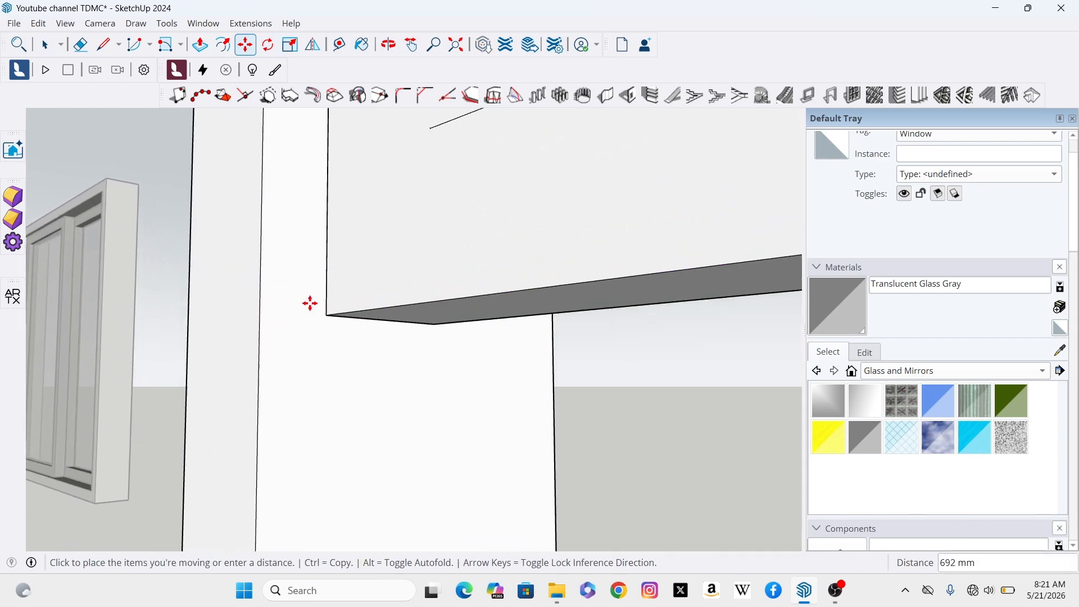
{"action": "left_click", "coordinate": [337, 313]}
{"action": "scroll", "coordinate": [354, 275], "scroll_direction": "down", "scroll_amount": 2}
{"action": "scroll", "coordinate": [364, 288], "scroll_direction": "down", "scroll_amount": 6}
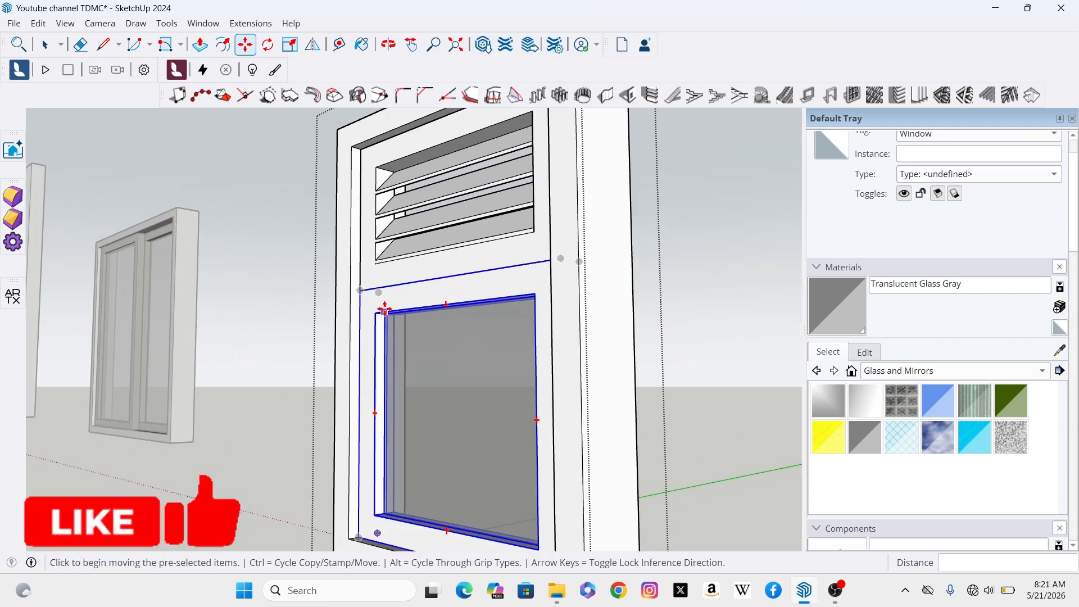
Pick Aluminum from the Metal materials and paint the outer frame's side and its wide face on the window's opposite side.
{"action": "left_click", "coordinate": [388, 44]}
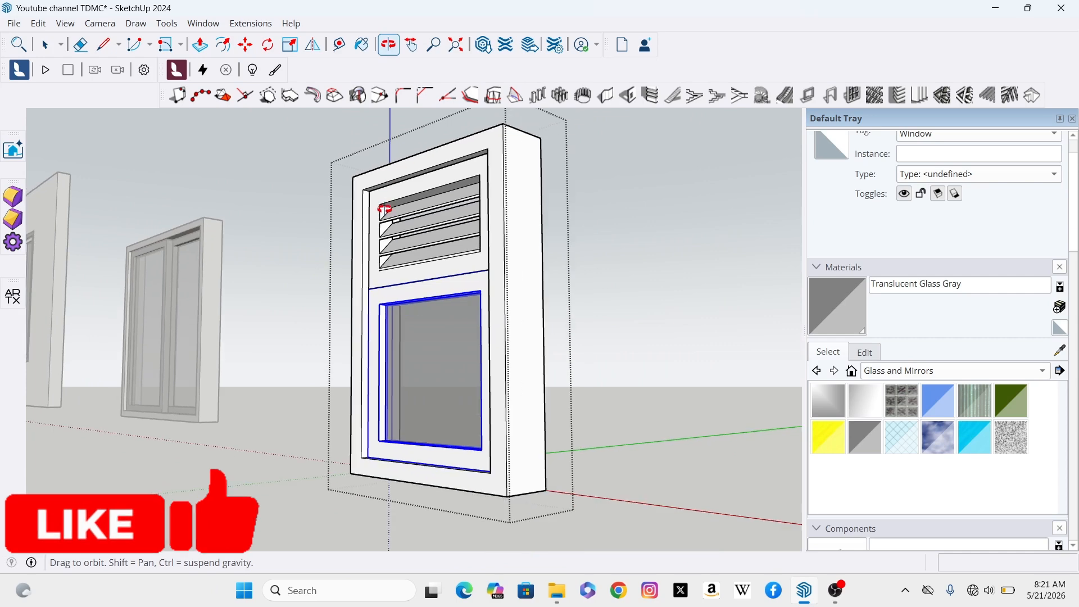
{"action": "left_click_drag", "start_coordinate": [390, 212], "coordinate": [551, 317]}
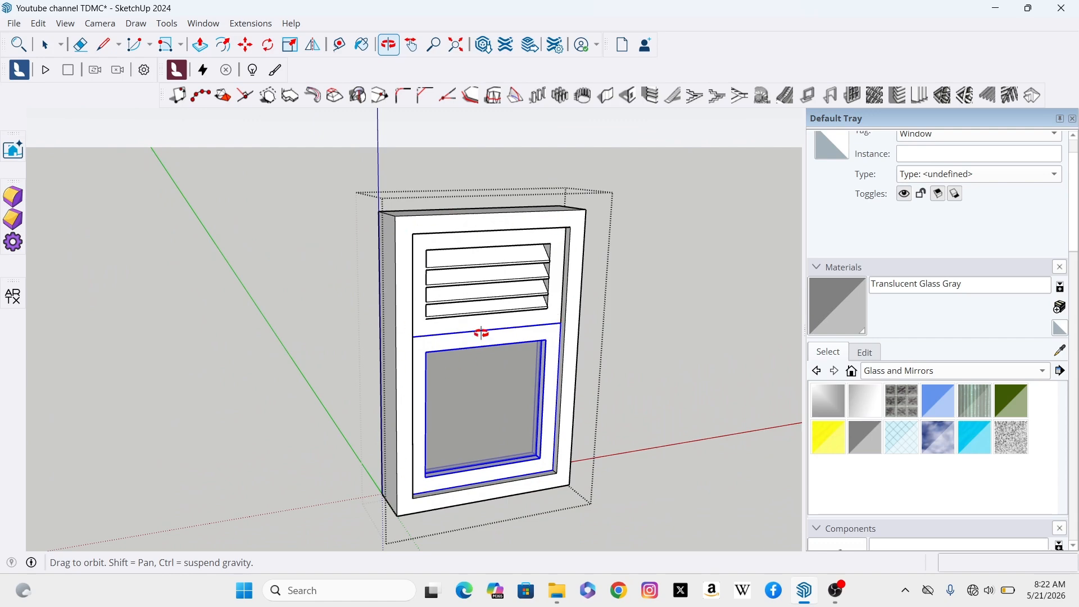
{"action": "scroll", "coordinate": [484, 304], "scroll_direction": "up", "scroll_amount": 3}
{"action": "scroll", "coordinate": [486, 303], "scroll_direction": "down", "scroll_amount": 5}
{"action": "scroll", "coordinate": [486, 303], "scroll_direction": "up", "scroll_amount": 2}
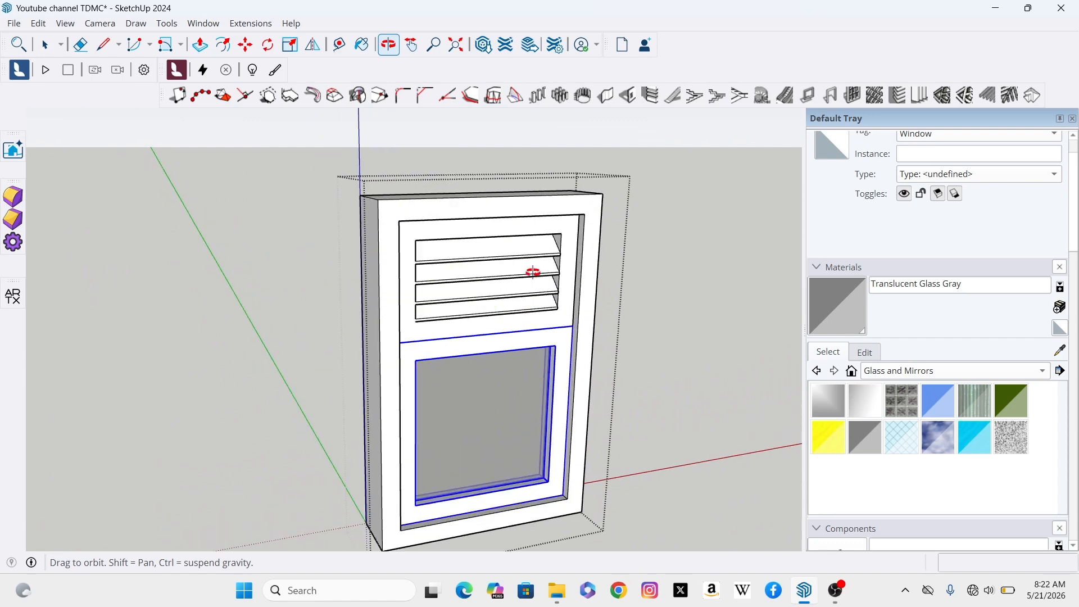
{"action": "scroll", "coordinate": [535, 270], "scroll_direction": "up", "scroll_amount": 1}
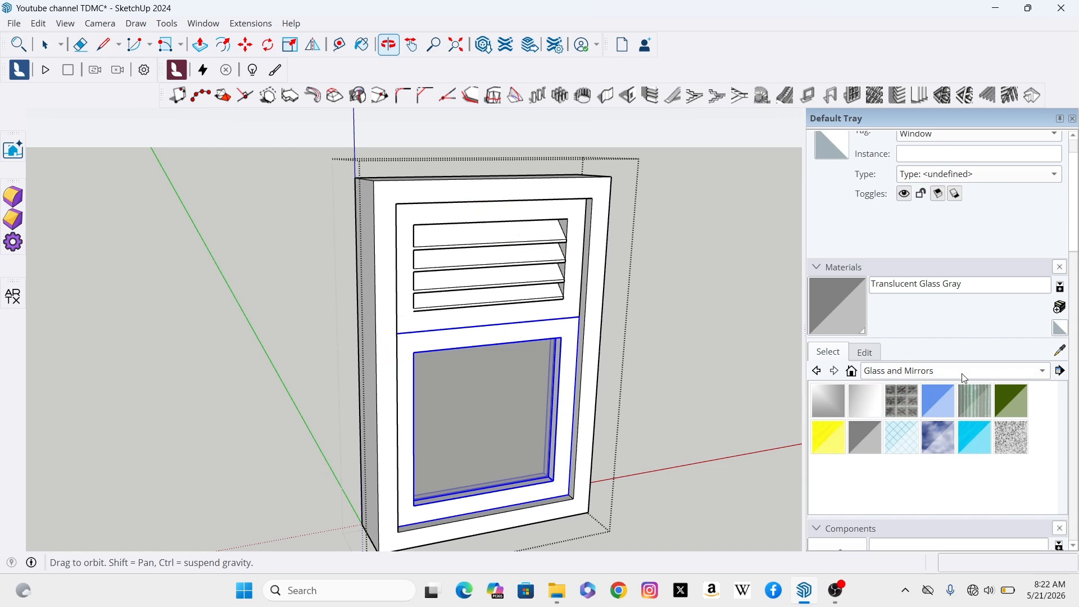
{"action": "left_click", "coordinate": [1046, 372]}
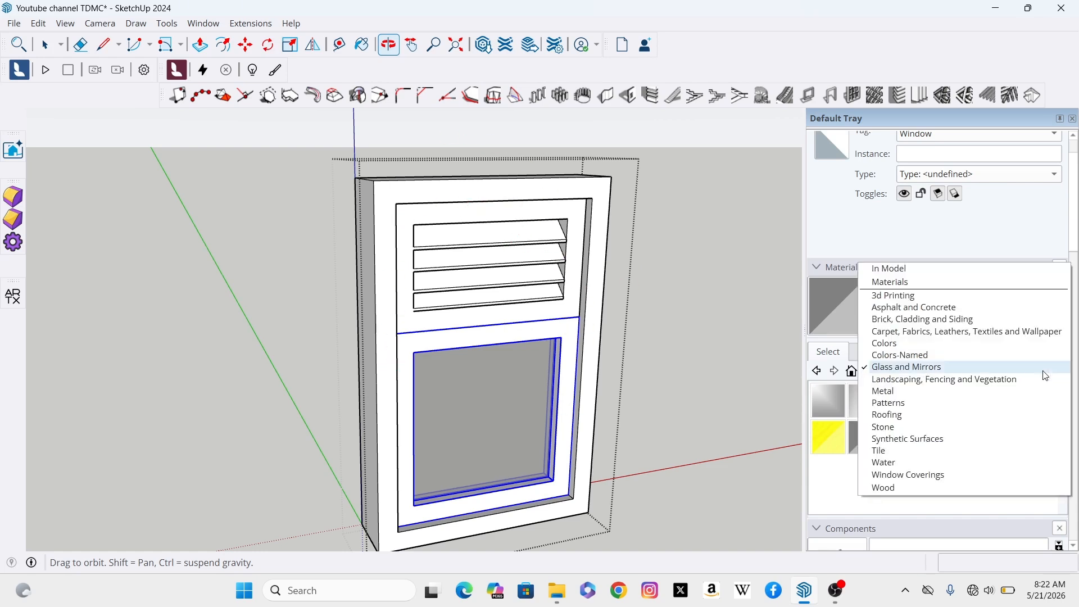
{"action": "left_click", "coordinate": [905, 392]}
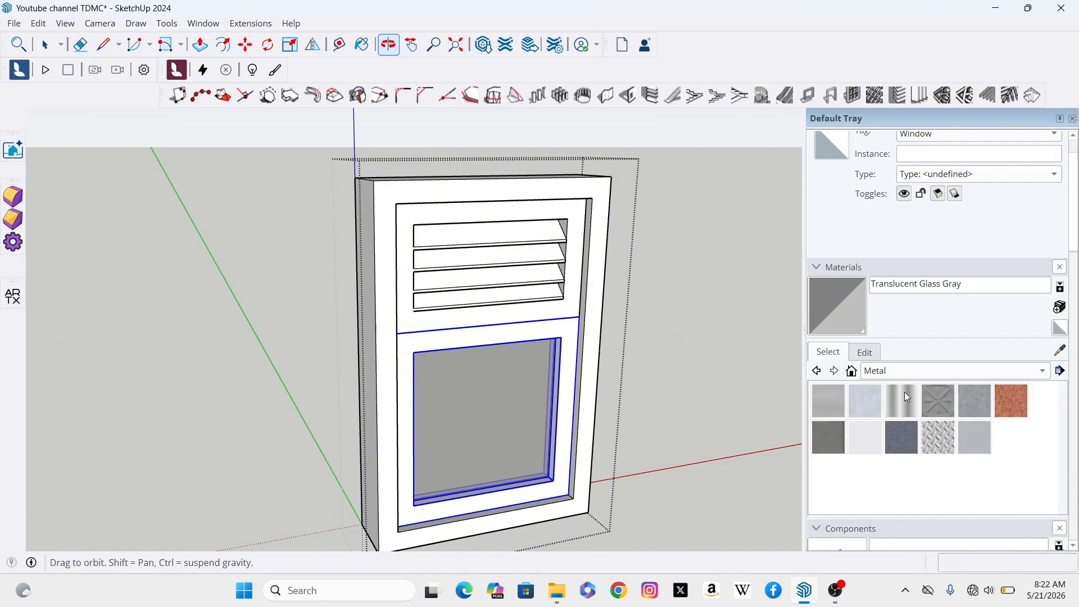
{"action": "left_click", "coordinate": [833, 403]}
{"action": "scroll", "coordinate": [373, 209], "scroll_direction": "up", "scroll_amount": 5}
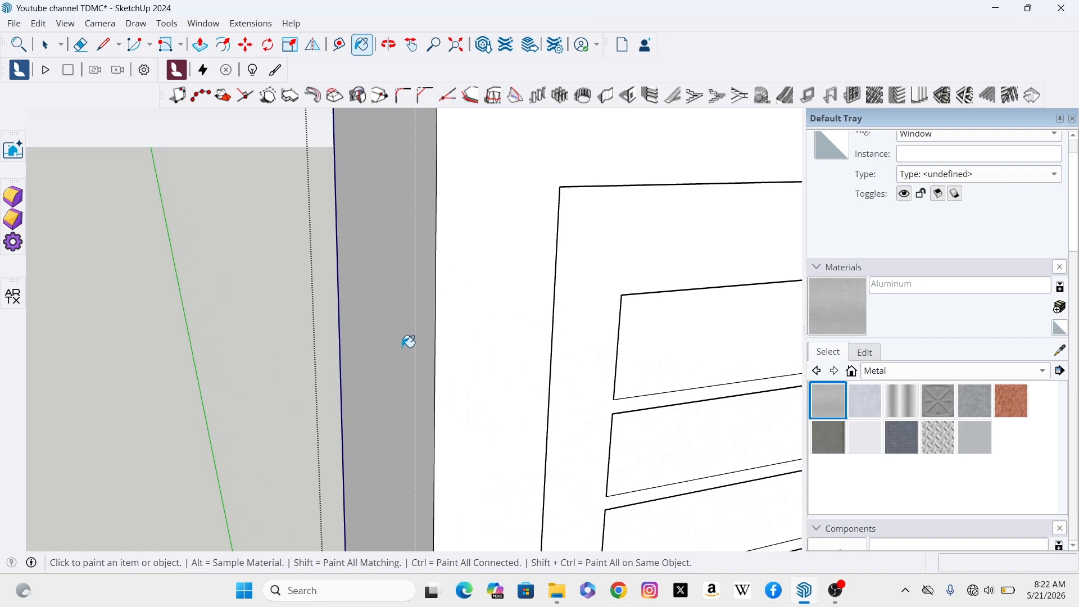
{"action": "scroll", "coordinate": [406, 262], "scroll_direction": "down", "scroll_amount": 3}
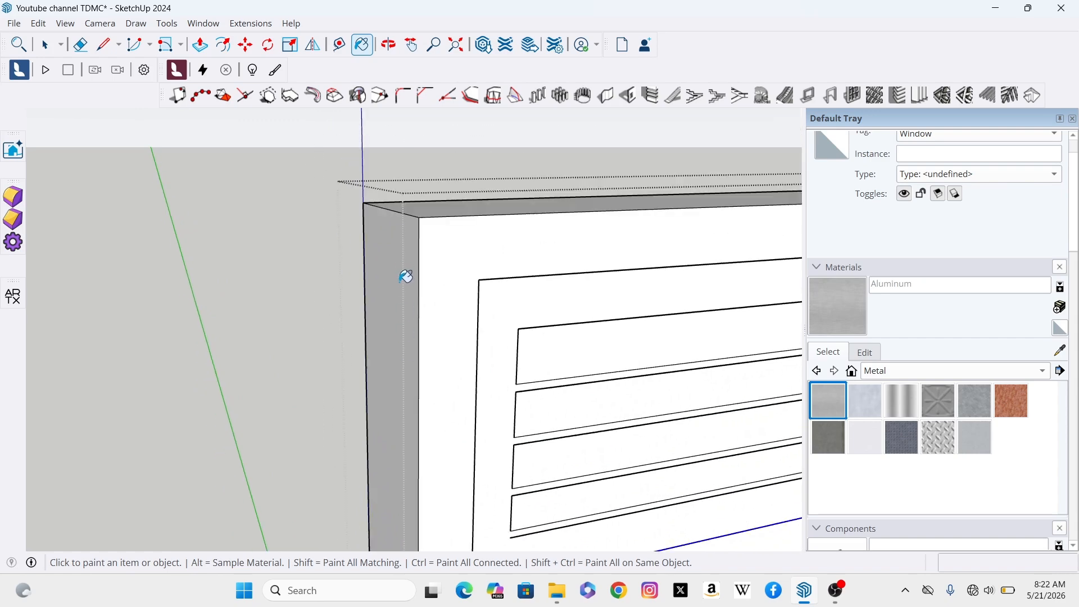
{"action": "left_click", "coordinate": [405, 276]}
{"action": "left_click", "coordinate": [450, 313]}
{"action": "scroll", "coordinate": [429, 364], "scroll_direction": "down", "scroll_amount": 3}
{"action": "scroll", "coordinate": [451, 268], "scroll_direction": "up", "scroll_amount": 3}
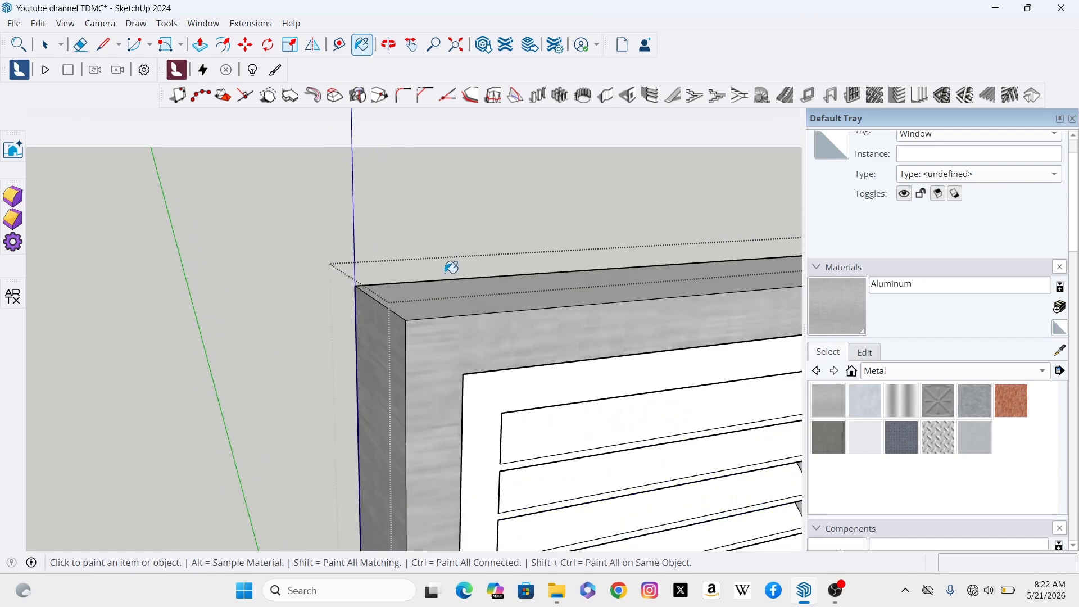
Paint the outer frame's exposed inner side and bottom faces with Aluminum.
{"action": "scroll", "coordinate": [446, 292], "scroll_direction": "down", "scroll_amount": 5}
{"action": "scroll", "coordinate": [618, 371], "scroll_direction": "up", "scroll_amount": 1}
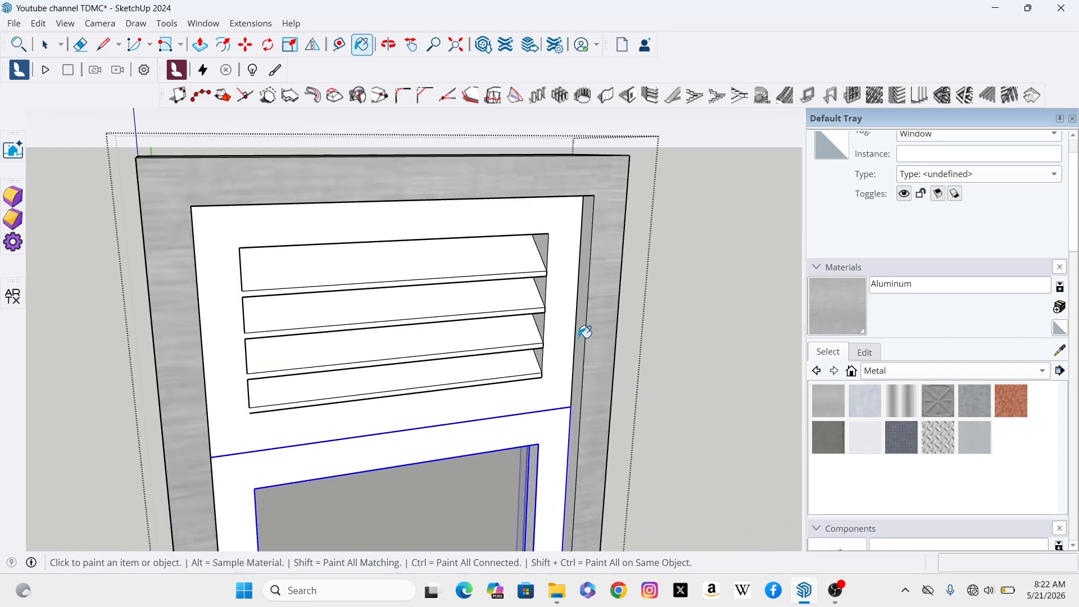
{"action": "left_click", "coordinate": [582, 335]}
{"action": "scroll", "coordinate": [606, 301], "scroll_direction": "down", "scroll_amount": 4}
{"action": "scroll", "coordinate": [550, 454], "scroll_direction": "up", "scroll_amount": 6}
{"action": "left_click", "coordinate": [560, 429]}
{"action": "scroll", "coordinate": [575, 437], "scroll_direction": "down", "scroll_amount": 3}
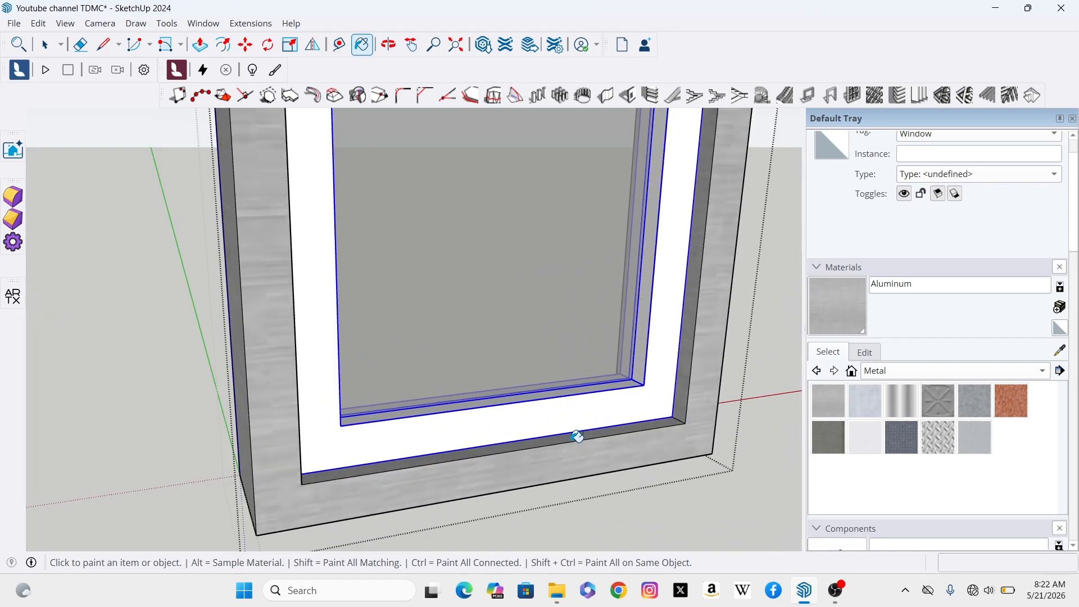
From the window's other side, paint the outer frame's remaining inner side and top faces with Aluminum.
{"action": "scroll", "coordinate": [577, 438], "scroll_direction": "down", "scroll_amount": 5}
{"action": "left_click", "coordinate": [388, 44]}
{"action": "scroll", "coordinate": [535, 314], "scroll_direction": "down", "scroll_amount": 1}
{"action": "middle_click_drag", "start_coordinate": [312, 231], "coordinate": [404, 195]}
{"action": "scroll", "coordinate": [405, 195], "scroll_direction": "up", "scroll_amount": 6}
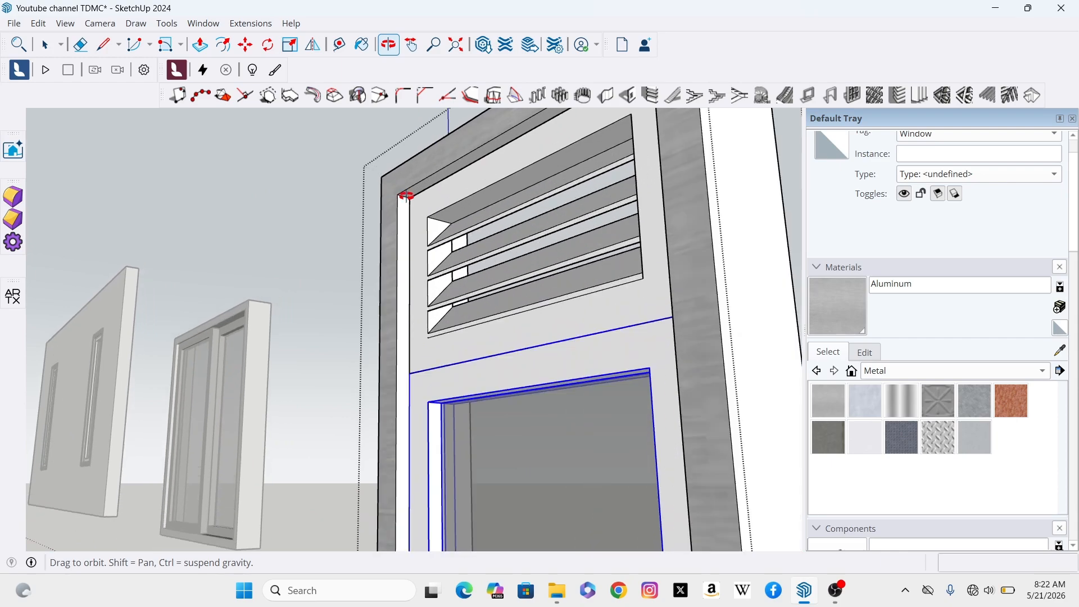
{"action": "left_click", "coordinate": [403, 226]}
{"action": "left_click", "coordinate": [416, 150]}
{"action": "scroll", "coordinate": [383, 213], "scroll_direction": "down", "scroll_amount": 5}
{"action": "left_click", "coordinate": [387, 45]}
{"action": "scroll", "coordinate": [525, 332], "scroll_direction": "down", "scroll_amount": 2}
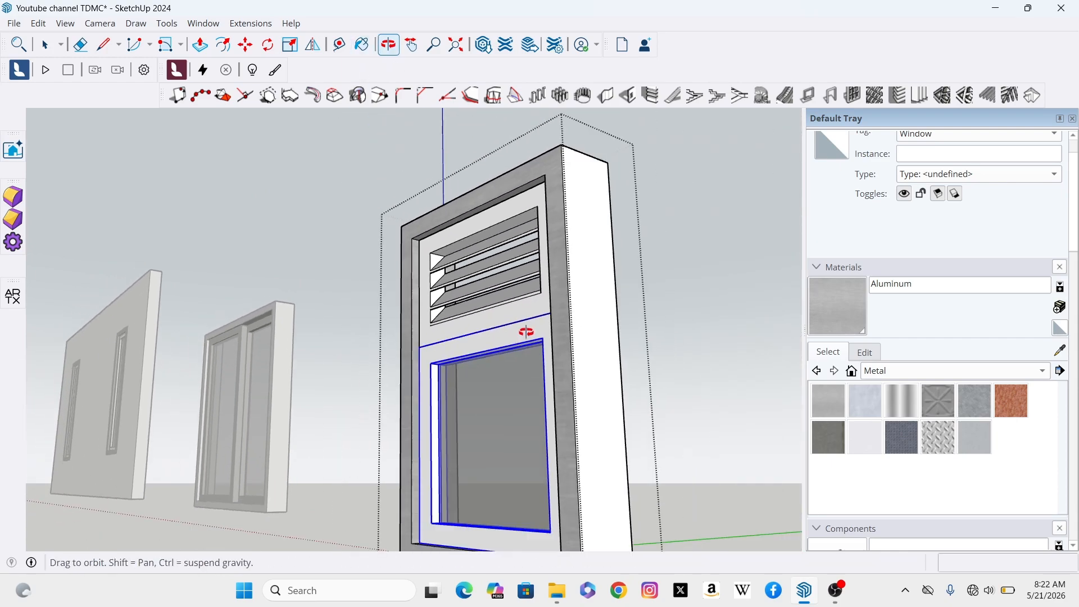
Paint the outer frame's remaining long outer side and its wide face on the opposite side with Aluminum.
{"action": "key", "text": "b"}
{"action": "left_click", "coordinate": [594, 283]}
{"action": "left_click", "coordinate": [388, 44]}
{"action": "left_click_drag", "start_coordinate": [610, 285], "coordinate": [349, 248]}
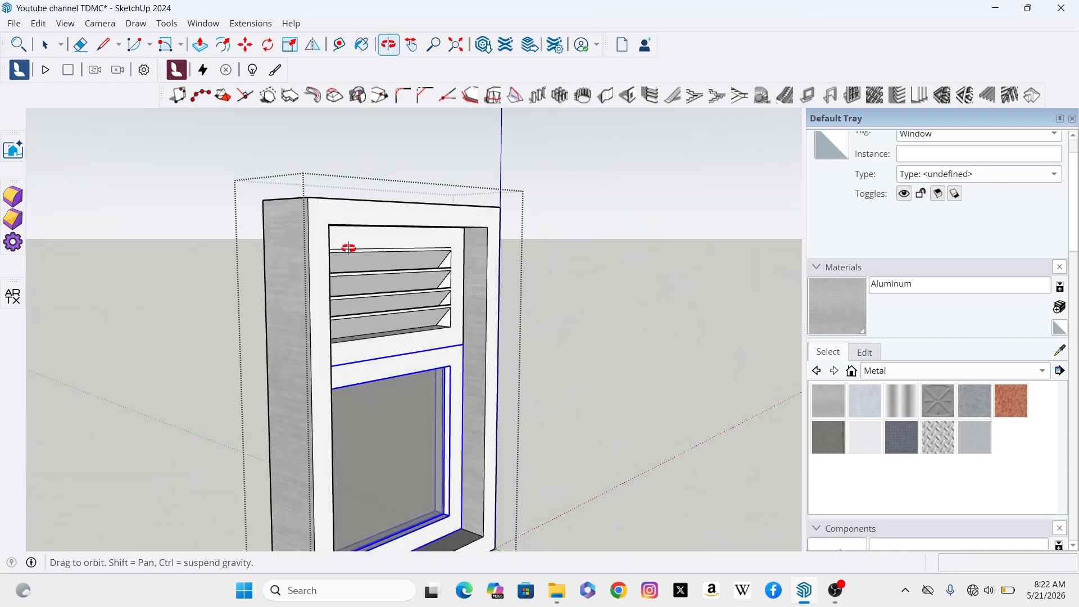
{"action": "scroll", "coordinate": [385, 208], "scroll_direction": "up", "scroll_amount": 4}
{"action": "key", "text": "b"}
{"action": "left_click", "coordinate": [414, 193]}
{"action": "scroll", "coordinate": [503, 224], "scroll_direction": "down", "scroll_amount": 6}
{"action": "scroll", "coordinate": [520, 370], "scroll_direction": "up", "scroll_amount": 3}
{"action": "left_click", "coordinate": [395, 49]}
{"action": "scroll", "coordinate": [471, 264], "scroll_direction": "down", "scroll_amount": 3}
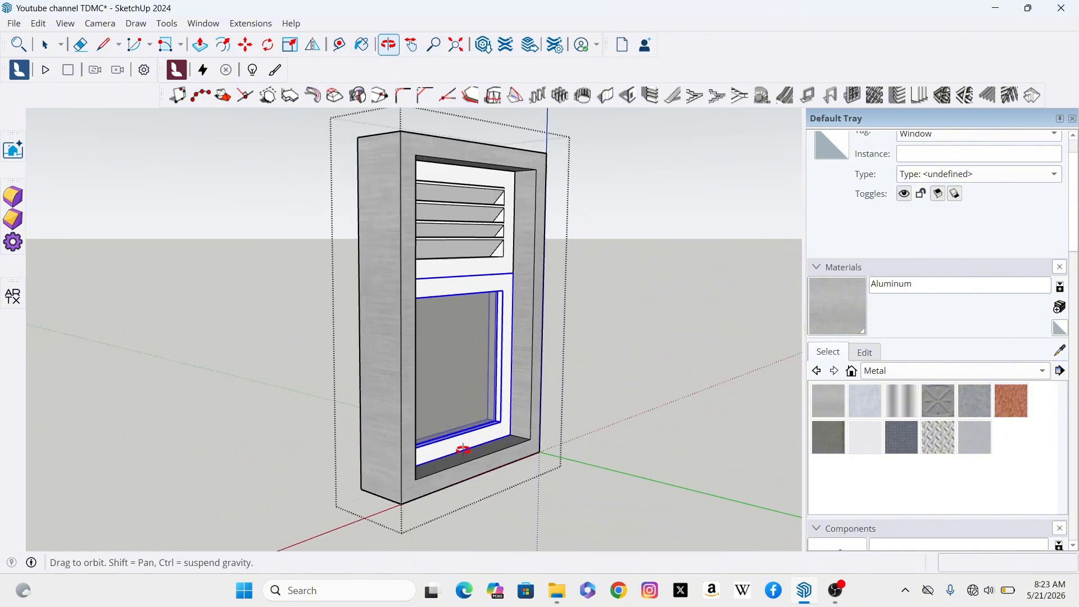
Paint the underside of the outer frame with Aluminum.
{"action": "left_click_drag", "start_coordinate": [462, 448], "coordinate": [501, 152]}
{"action": "scroll", "coordinate": [440, 371], "scroll_direction": "up", "scroll_amount": 4}
{"action": "key", "text": "b"}
{"action": "left_click", "coordinate": [438, 382]}
{"action": "scroll", "coordinate": [448, 440], "scroll_direction": "down", "scroll_amount": 4}
Examine the outer frame from below, the front and above for faces still lacking Aluminum.
{"action": "key", "text": "o"}
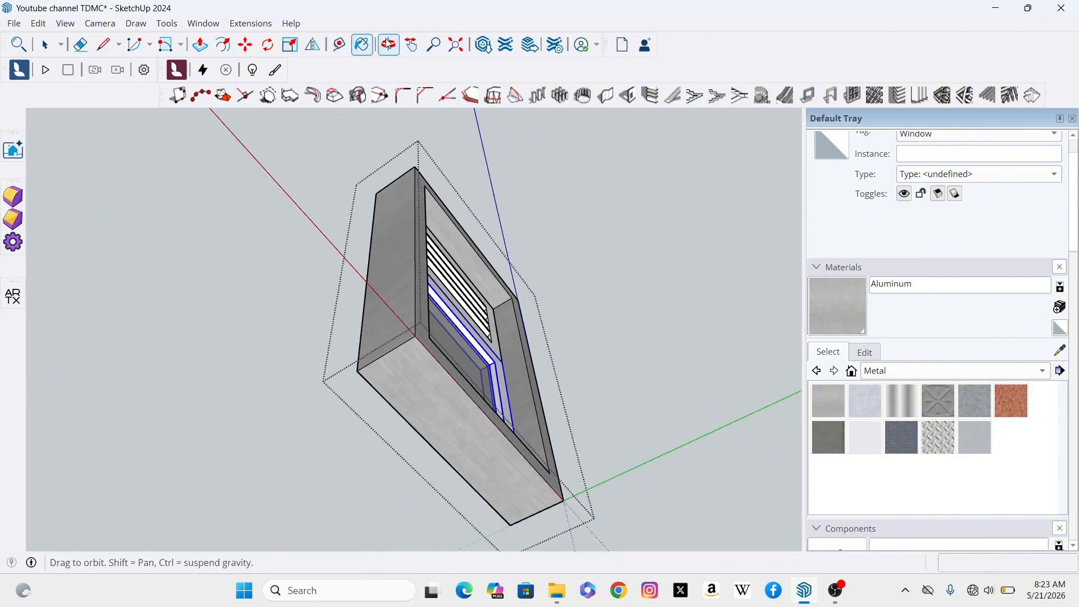
{"action": "mouse_move", "coordinate": [455, 436]}
{"action": "left_mouse_down"}
{"action": "mouse_move", "coordinate": [446, 405]}
{"action": "mouse_move", "coordinate": [414, 434]}
{"action": "left_mouse_up"}
{"action": "scroll", "coordinate": [494, 496], "scroll_direction": "up", "scroll_amount": 3}
{"action": "left_click_drag", "start_coordinate": [494, 496], "coordinate": [713, 508]}
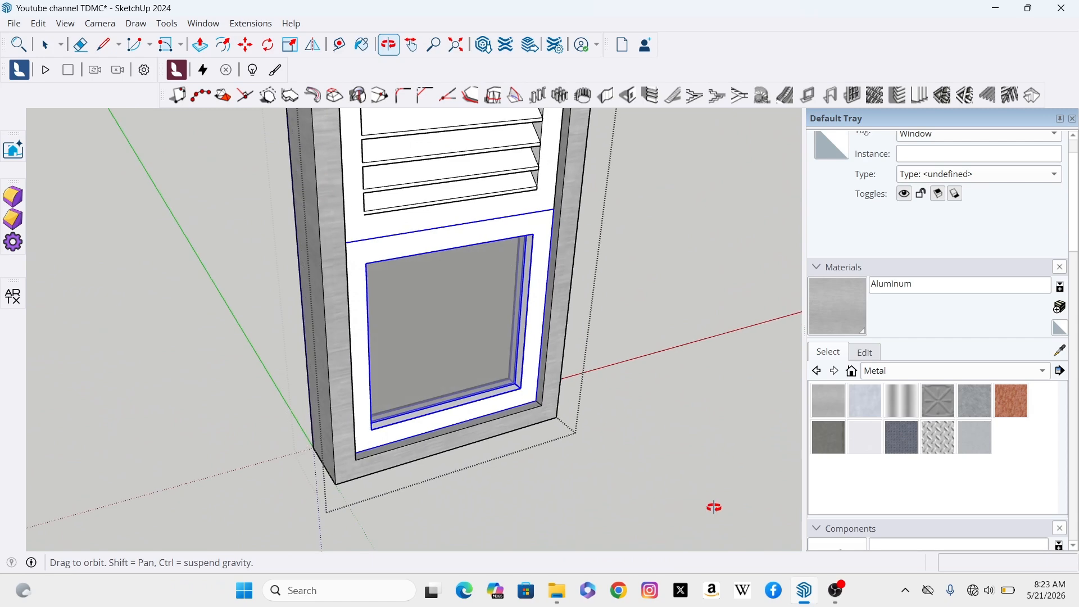
{"action": "scroll", "coordinate": [551, 522], "scroll_direction": "down", "scroll_amount": 3}
{"action": "scroll", "coordinate": [547, 270], "scroll_direction": "up", "scroll_amount": 4}
{"action": "scroll", "coordinate": [540, 206], "scroll_direction": "down", "scroll_amount": 3}
{"action": "scroll", "coordinate": [541, 206], "scroll_direction": "down", "scroll_amount": 1}
{"action": "scroll", "coordinate": [427, 359], "scroll_direction": "up", "scroll_amount": 3}
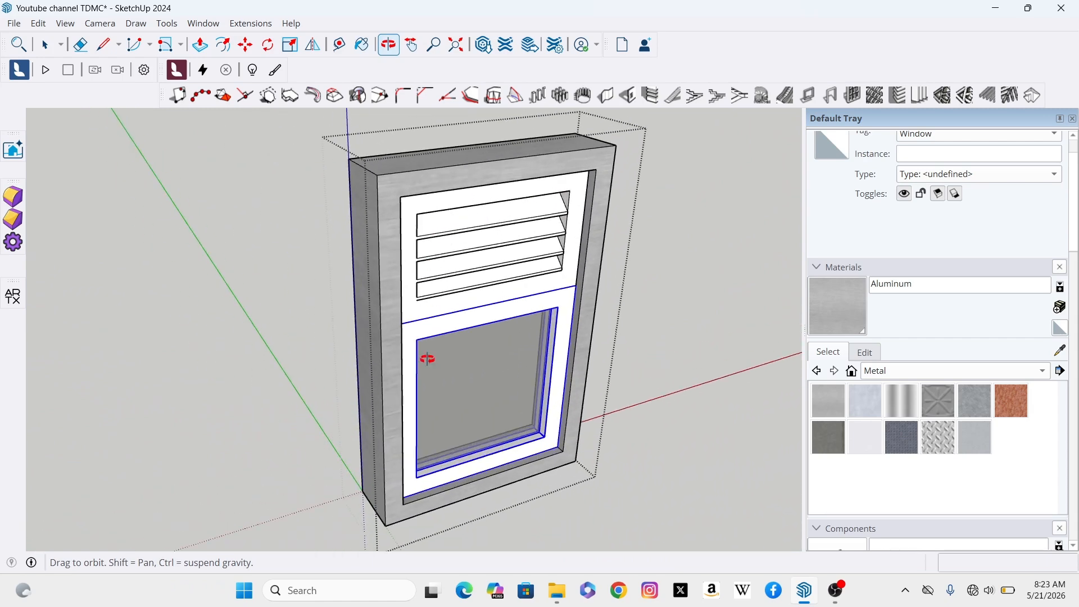
{"action": "scroll", "coordinate": [513, 322], "scroll_direction": "down", "scroll_amount": 3}
Pick 0133_Gray from the Colors-Named materials and paint the upper louver panel with it.
{"action": "key", "text": "b"}
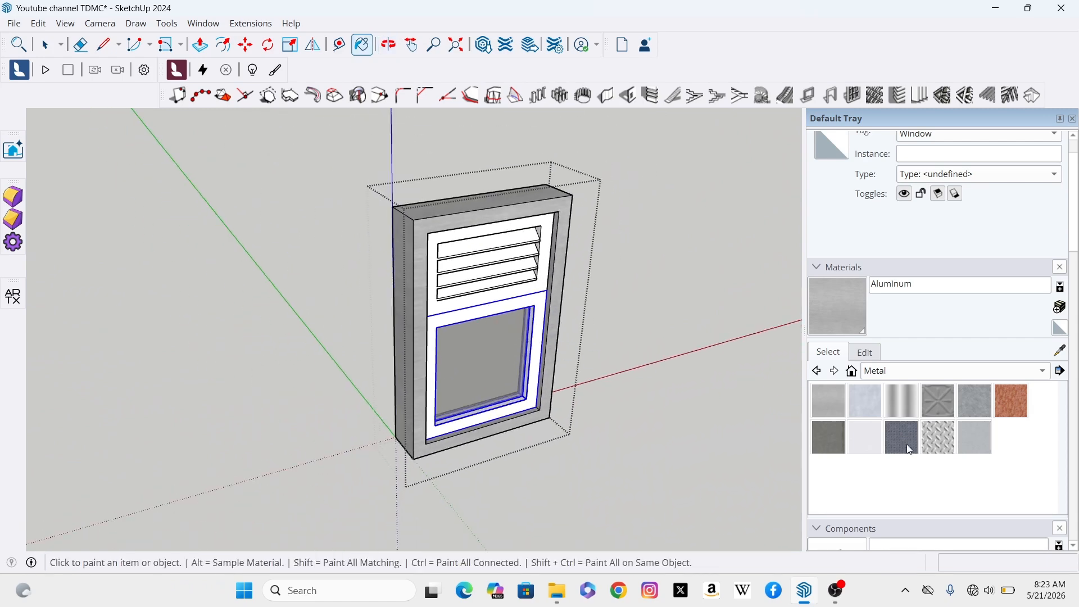
{"action": "left_click", "coordinate": [1039, 368]}
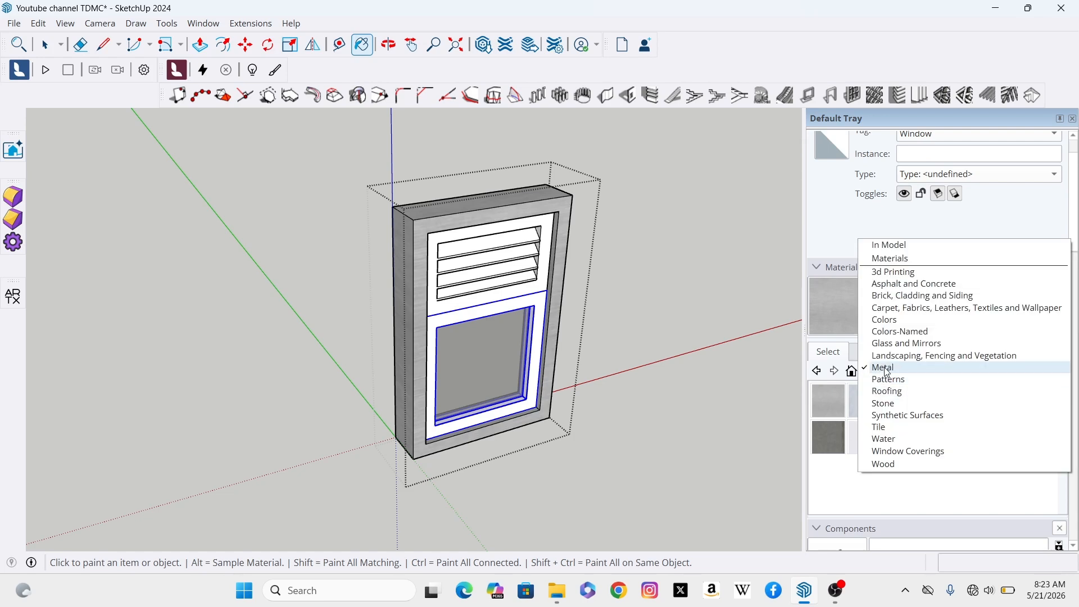
{"action": "left_click", "coordinate": [922, 331]}
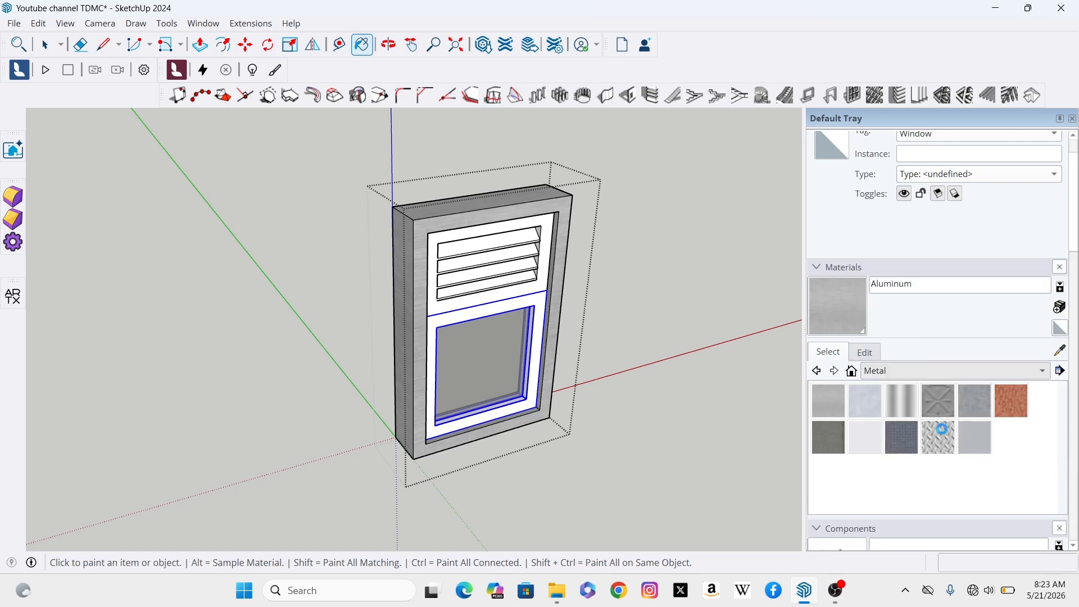
{"action": "scroll", "coordinate": [910, 429], "scroll_direction": "down", "scroll_amount": 15}
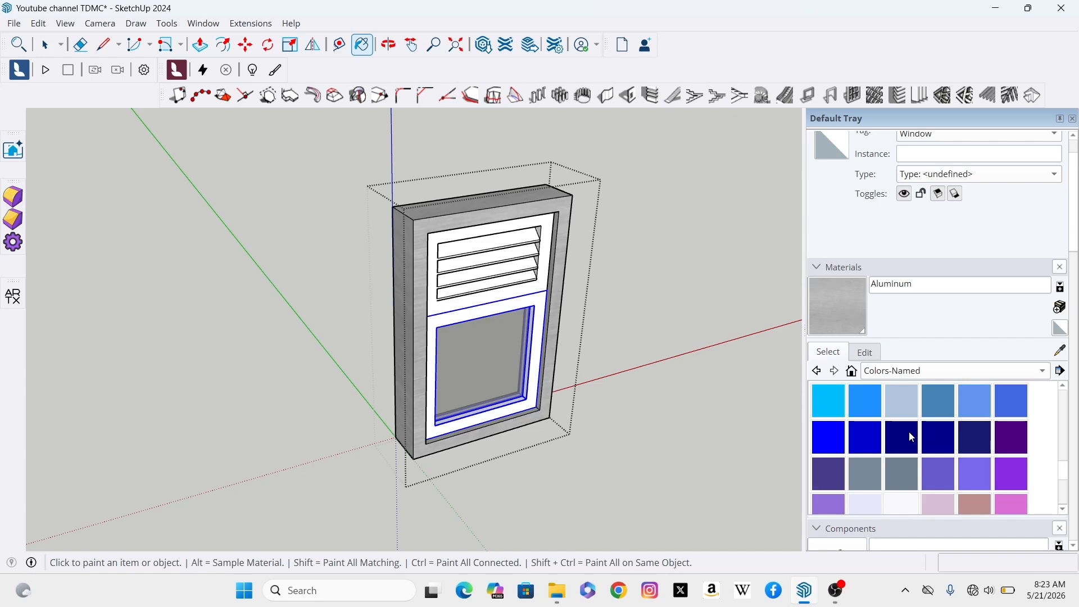
{"action": "scroll", "coordinate": [879, 432], "scroll_direction": "up", "scroll_amount": 2}
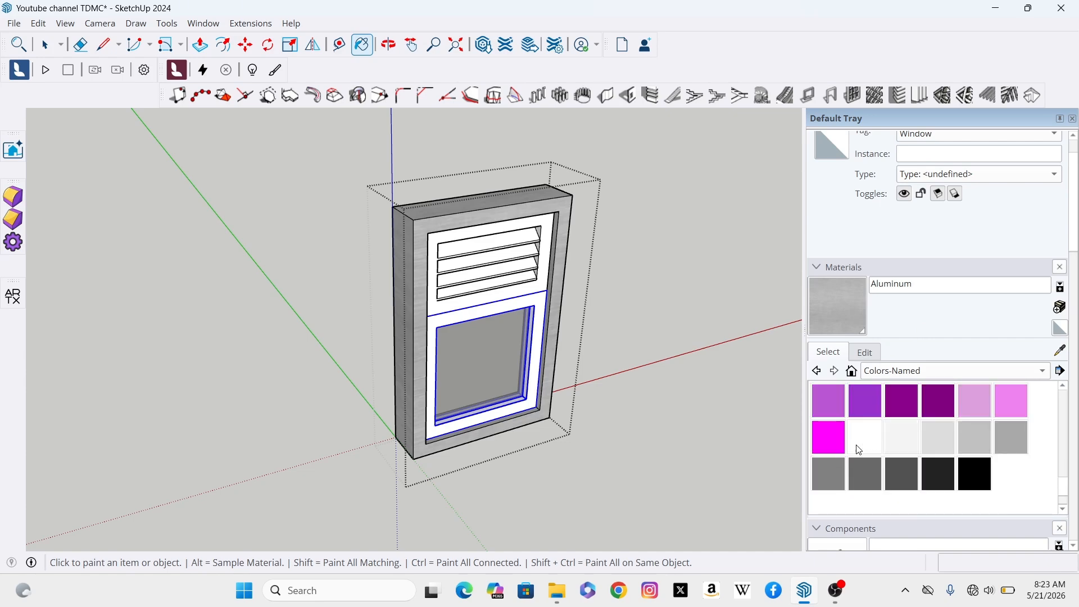
{"action": "left_click", "coordinate": [827, 475]}
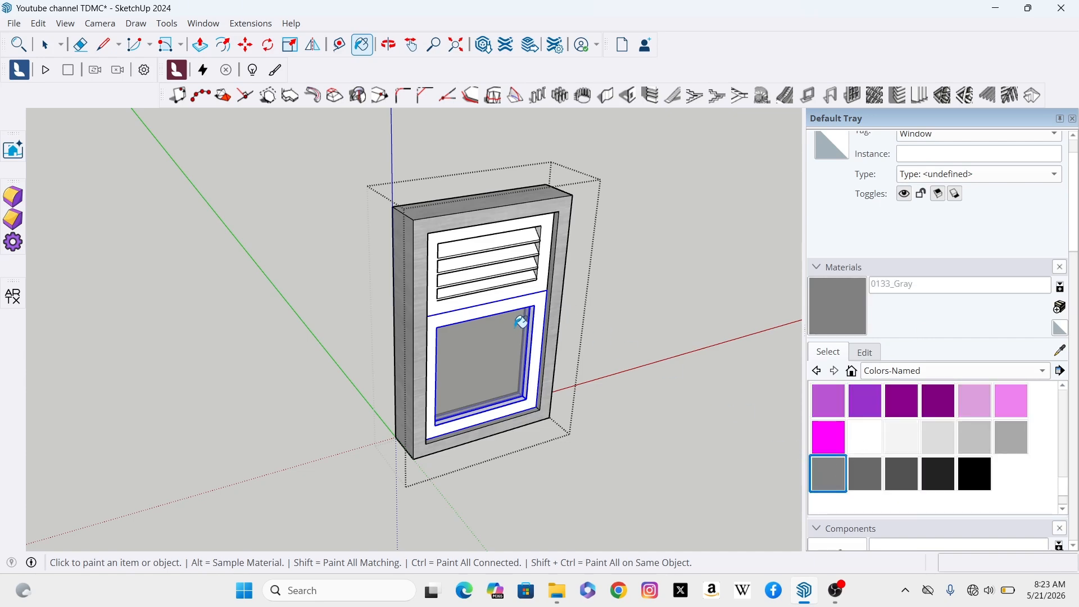
{"action": "scroll", "coordinate": [548, 285], "scroll_direction": "up", "scroll_amount": 4}
{"action": "scroll", "coordinate": [553, 281], "scroll_direction": "down", "scroll_amount": 2}
{"action": "left_click", "coordinate": [566, 263]}
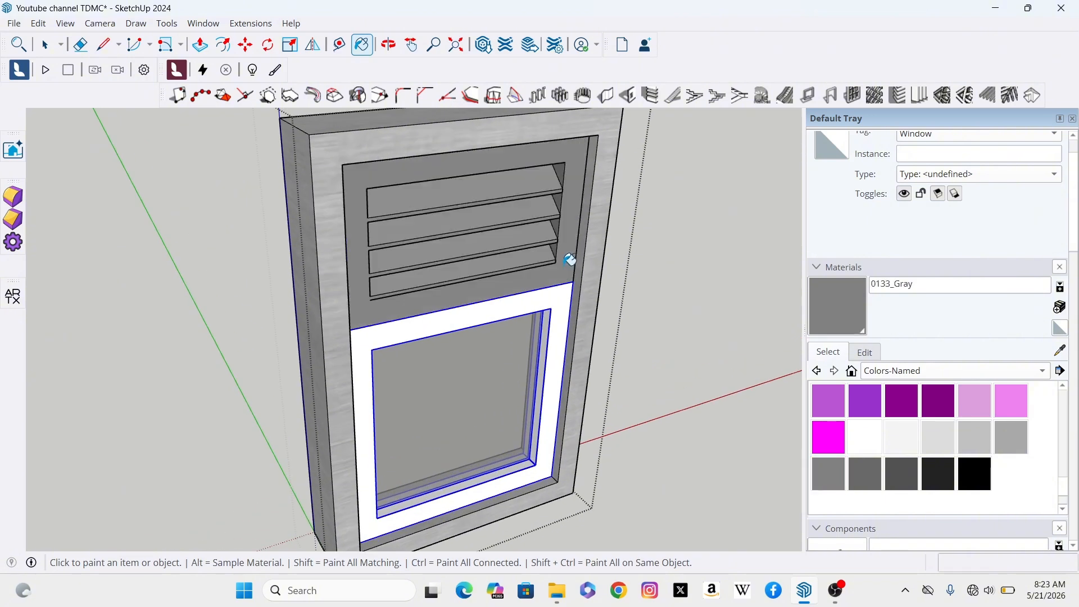
Paint the frame of the lower glass pane with 0133_Gray.
{"action": "scroll", "coordinate": [562, 312], "scroll_direction": "up", "scroll_amount": 3}
{"action": "left_click", "coordinate": [573, 284]}
{"action": "scroll", "coordinate": [556, 390], "scroll_direction": "down", "scroll_amount": 3}
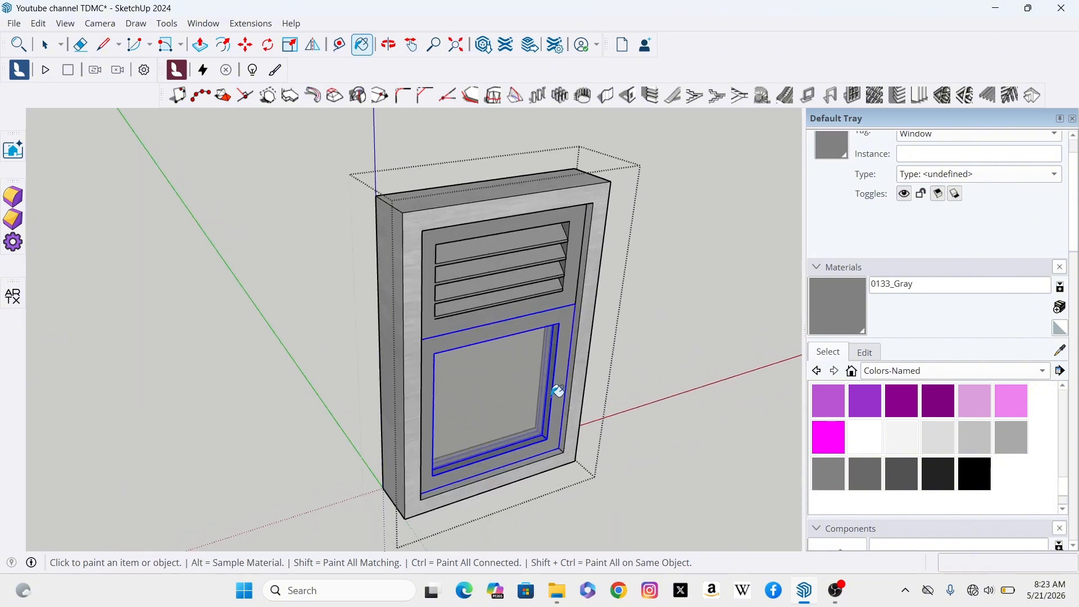
Leave editing of the window group and select the whole window.
{"action": "left_click", "coordinate": [47, 46]}
{"action": "scroll", "coordinate": [316, 425], "scroll_direction": "down", "scroll_amount": 2}
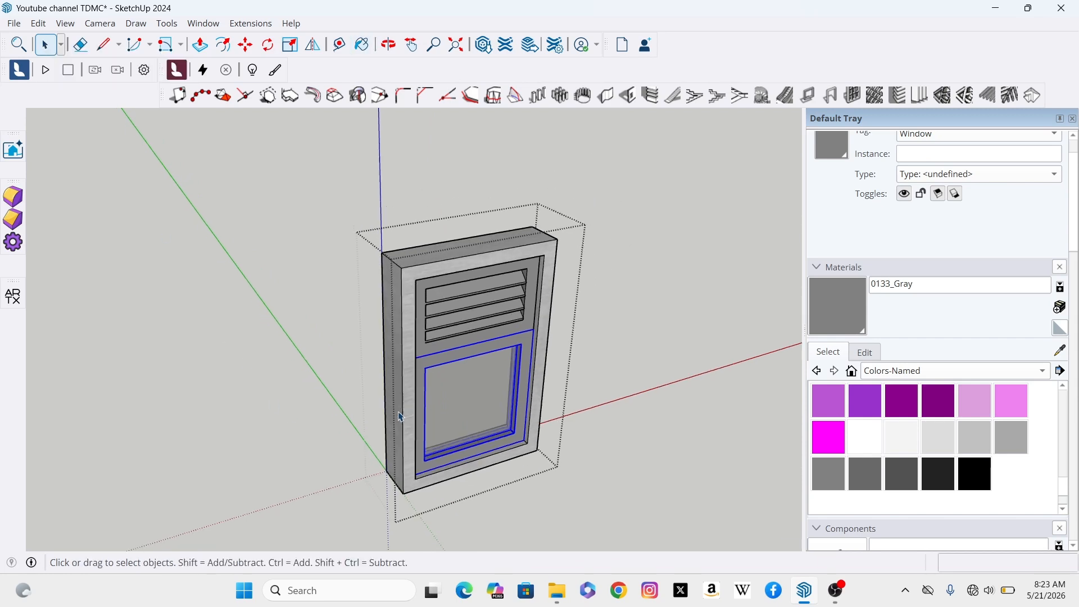
{"action": "scroll", "coordinate": [335, 310], "scroll_direction": "up", "scroll_amount": 2}
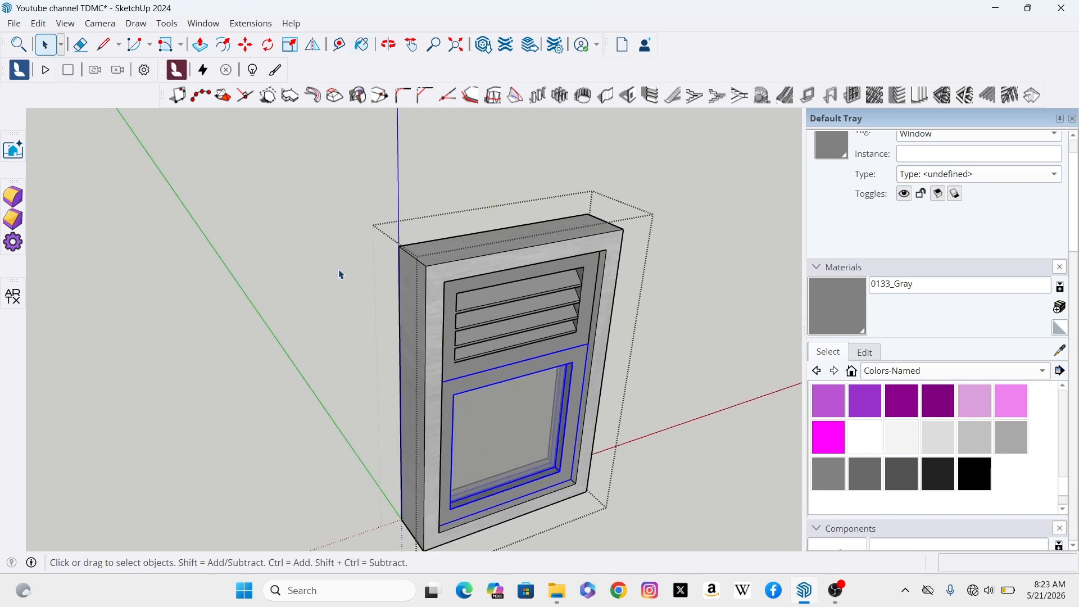
{"action": "left_click", "coordinate": [342, 275]}
{"action": "scroll", "coordinate": [543, 256], "scroll_direction": "down", "scroll_amount": 1}
{"action": "left_click", "coordinate": [531, 289]}
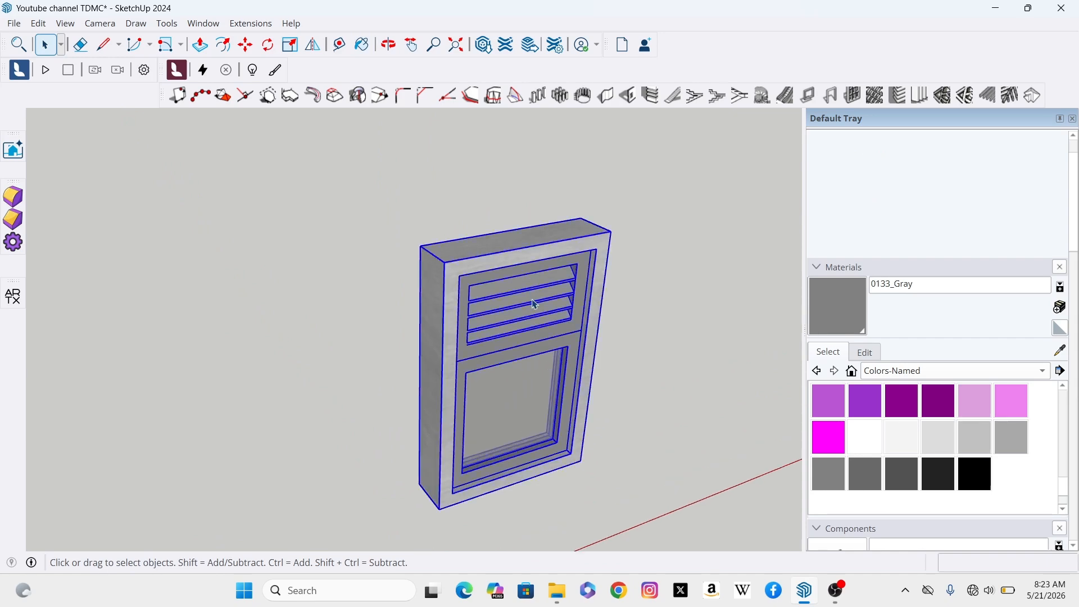
Examine the painted window from its other side and clear the selection.
{"action": "scroll", "coordinate": [535, 304], "scroll_direction": "up", "scroll_amount": 1}
{"action": "middle_click_drag", "start_coordinate": [546, 385], "coordinate": [324, 315]}
{"action": "scroll", "coordinate": [443, 246], "scroll_direction": "down", "scroll_amount": 3}
{"action": "scroll", "coordinate": [470, 405], "scroll_direction": "up", "scroll_amount": 3}
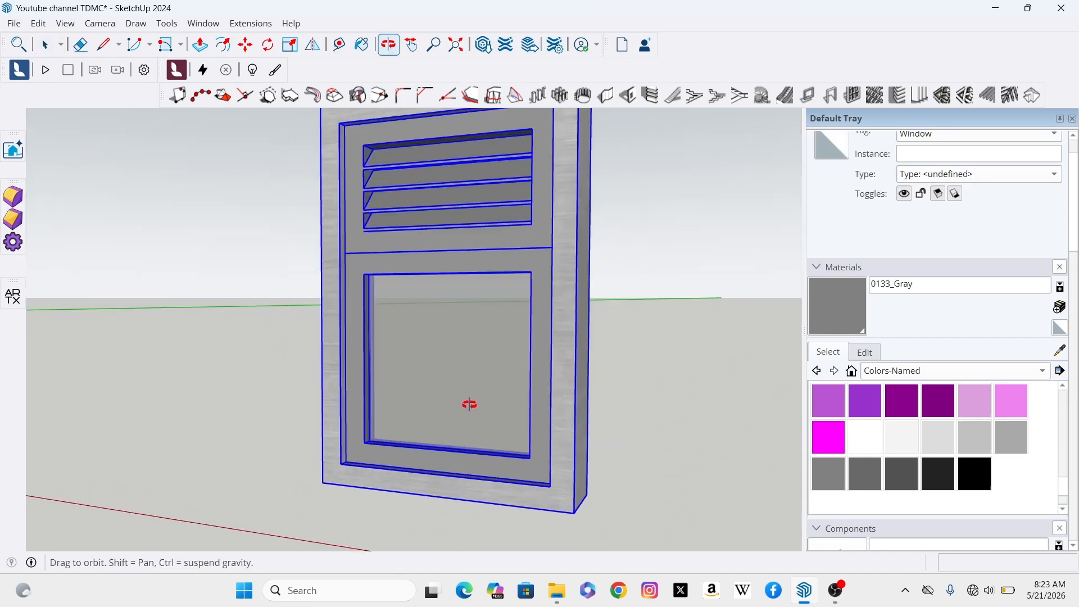
{"action": "scroll", "coordinate": [547, 533], "scroll_direction": "down", "scroll_amount": 3}
{"action": "scroll", "coordinate": [518, 445], "scroll_direction": "up", "scroll_amount": 2}
{"action": "left_click_drag", "start_coordinate": [538, 497], "coordinate": [591, 429]}
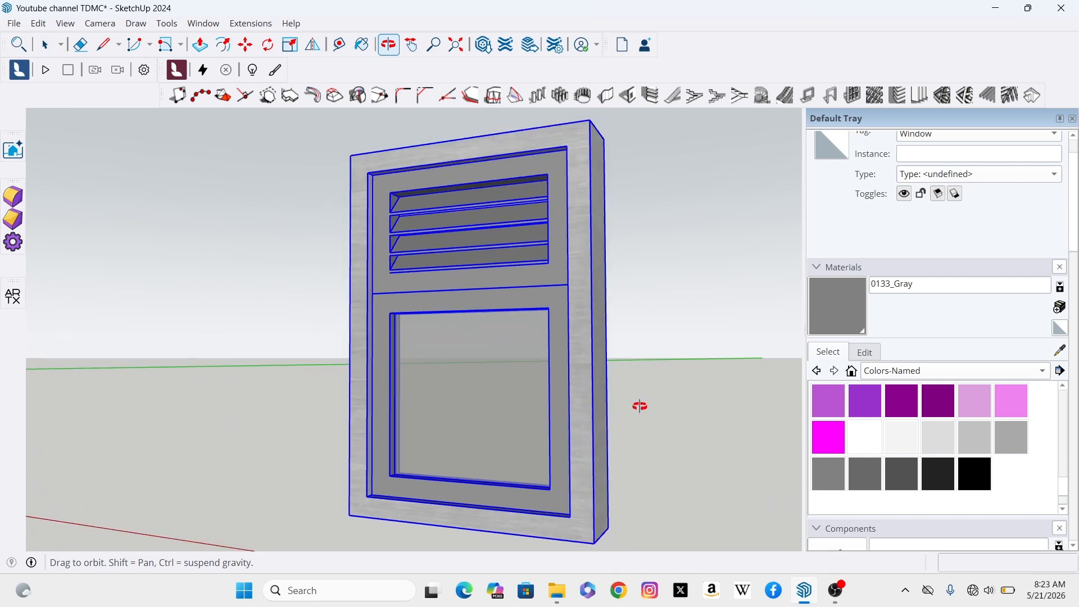
{"action": "key", "text": "space"}
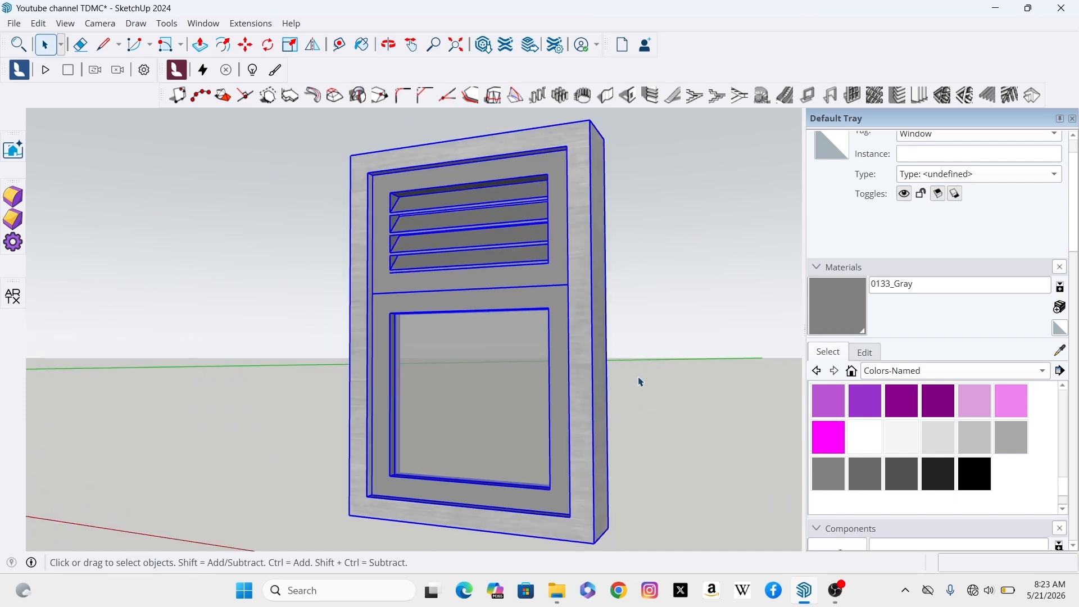
{"action": "left_click", "coordinate": [641, 383]}
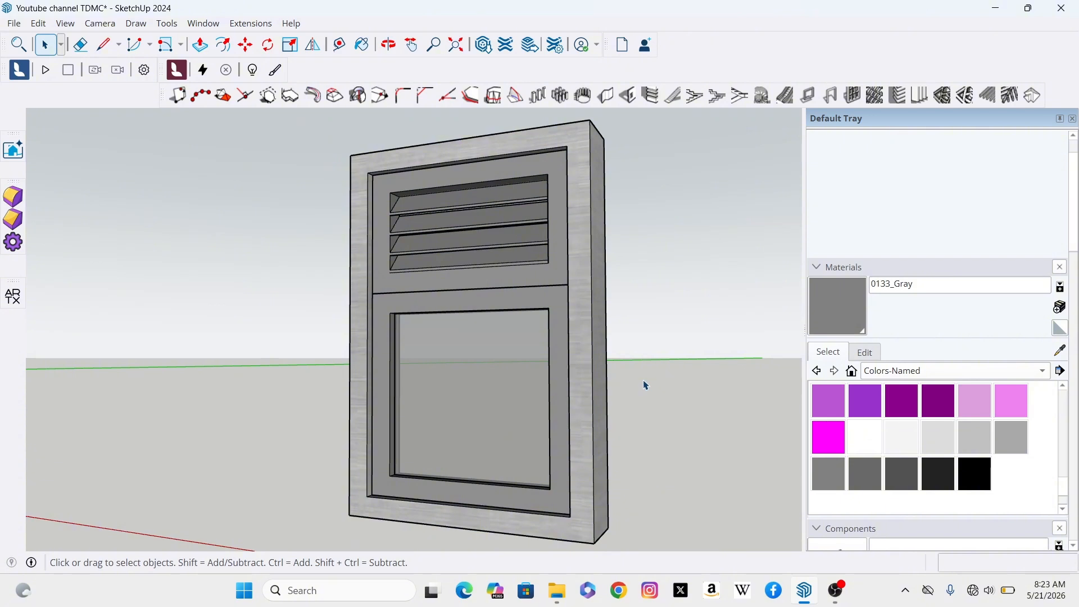